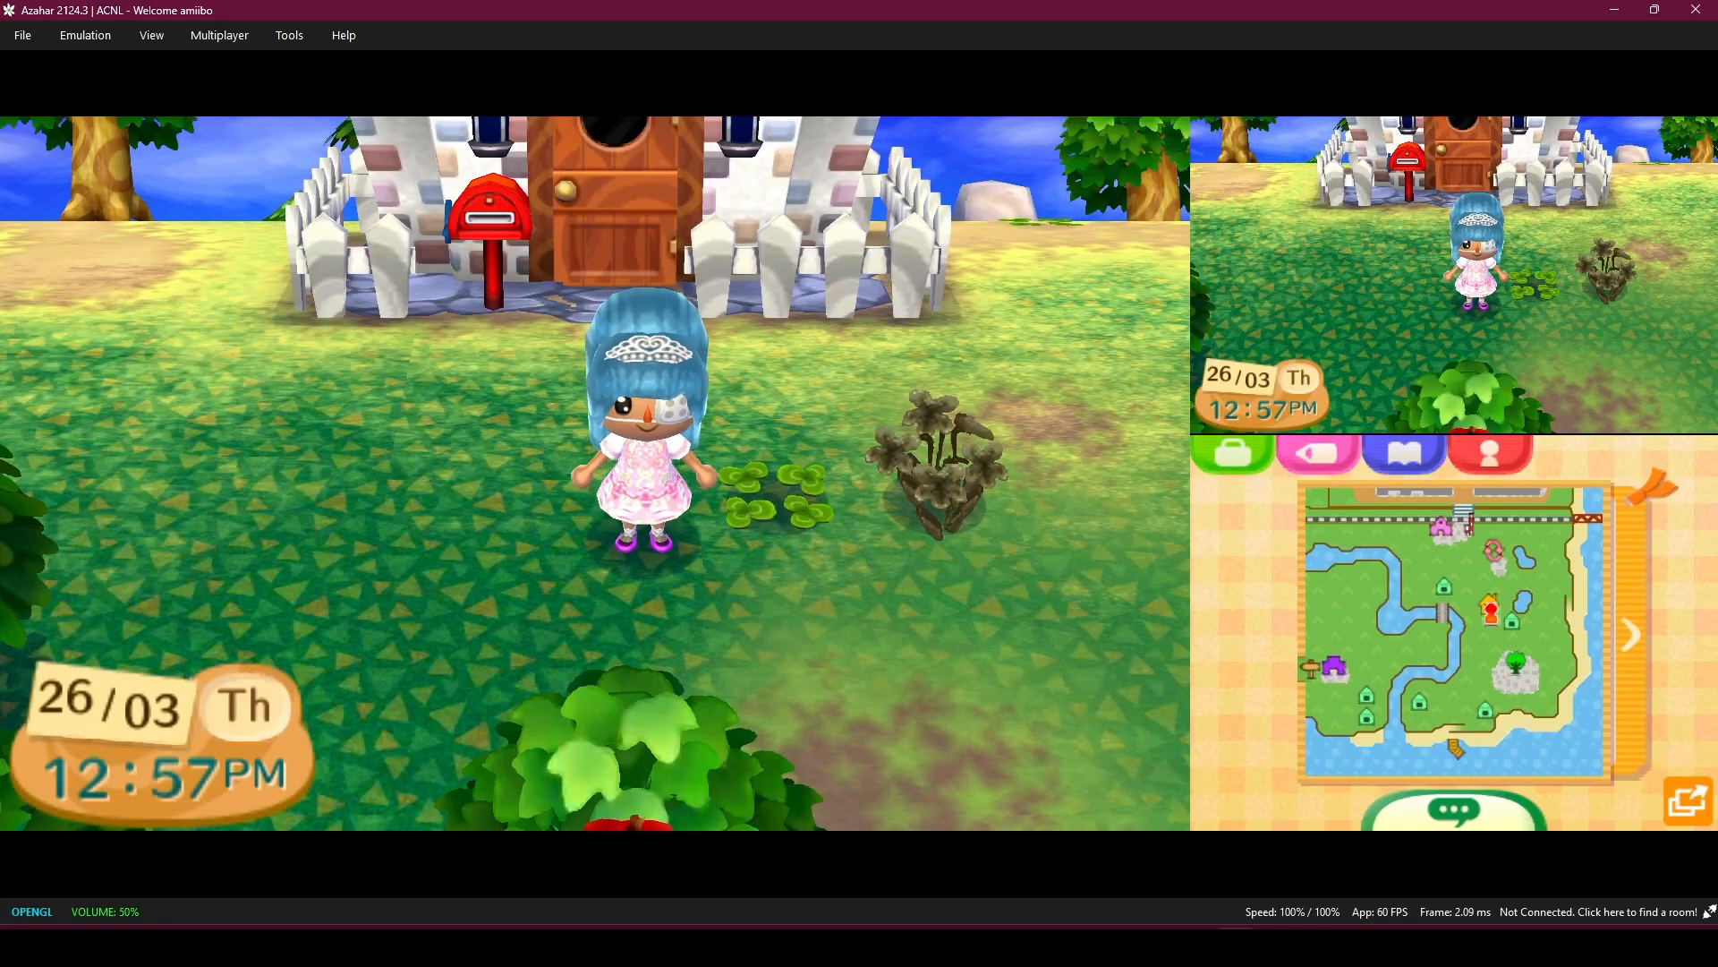
key(Left)
key(Up)
key(Up)
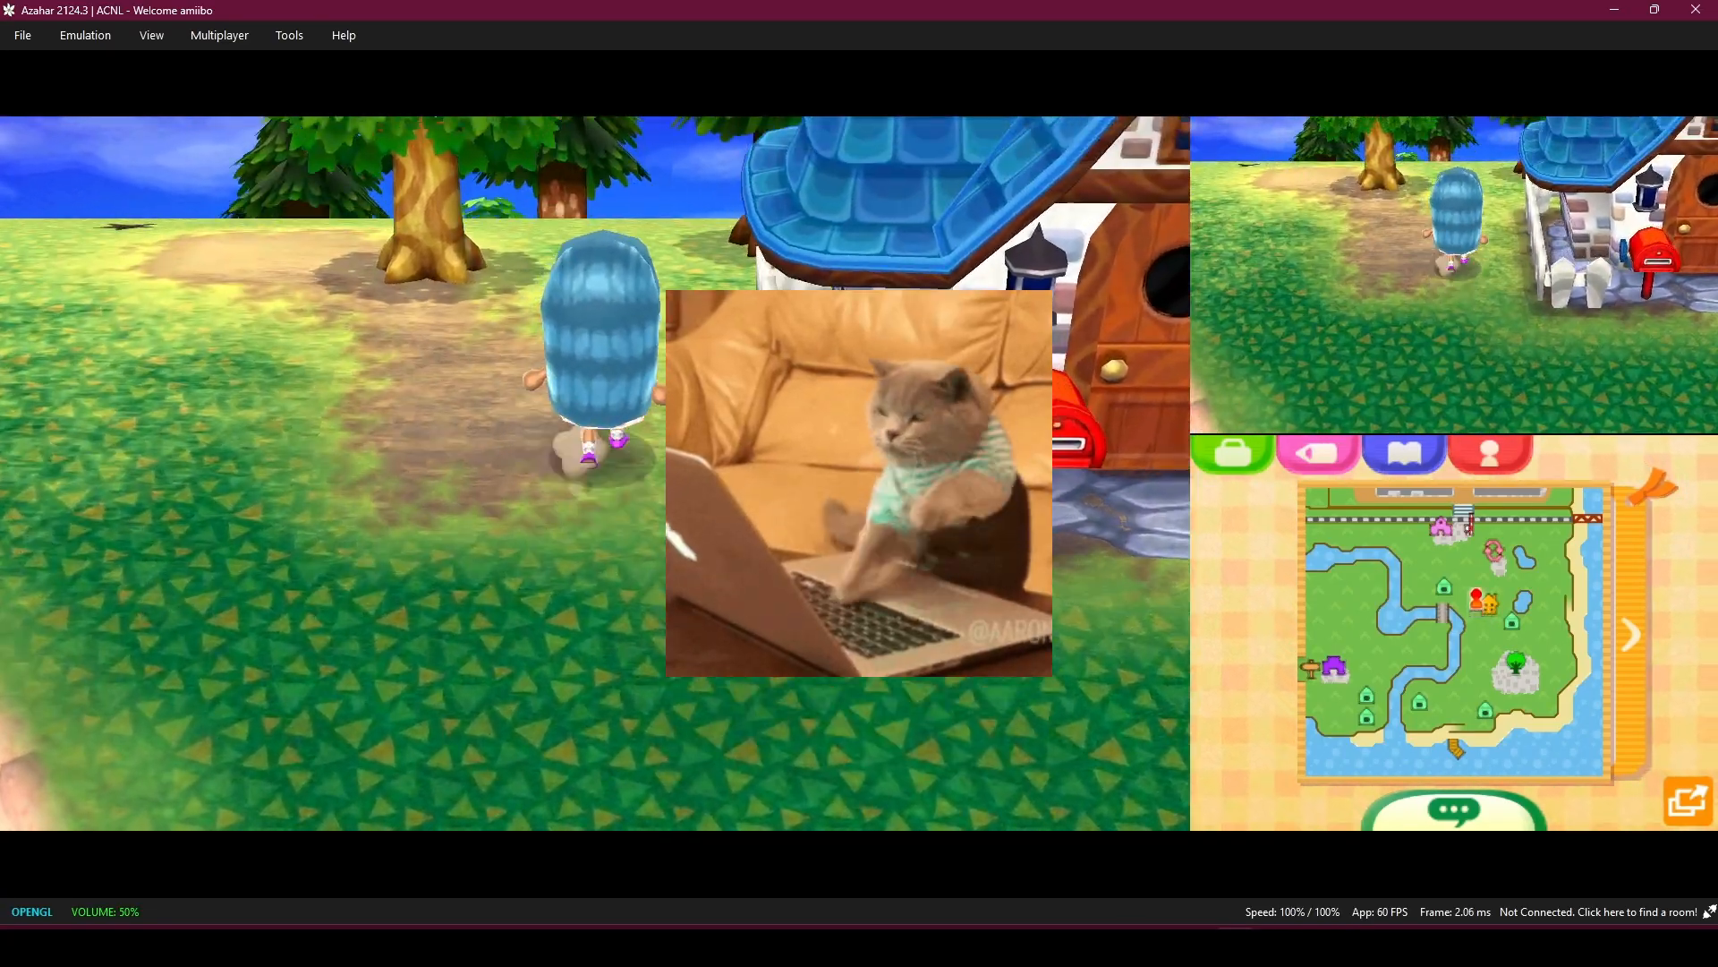
key(Right)
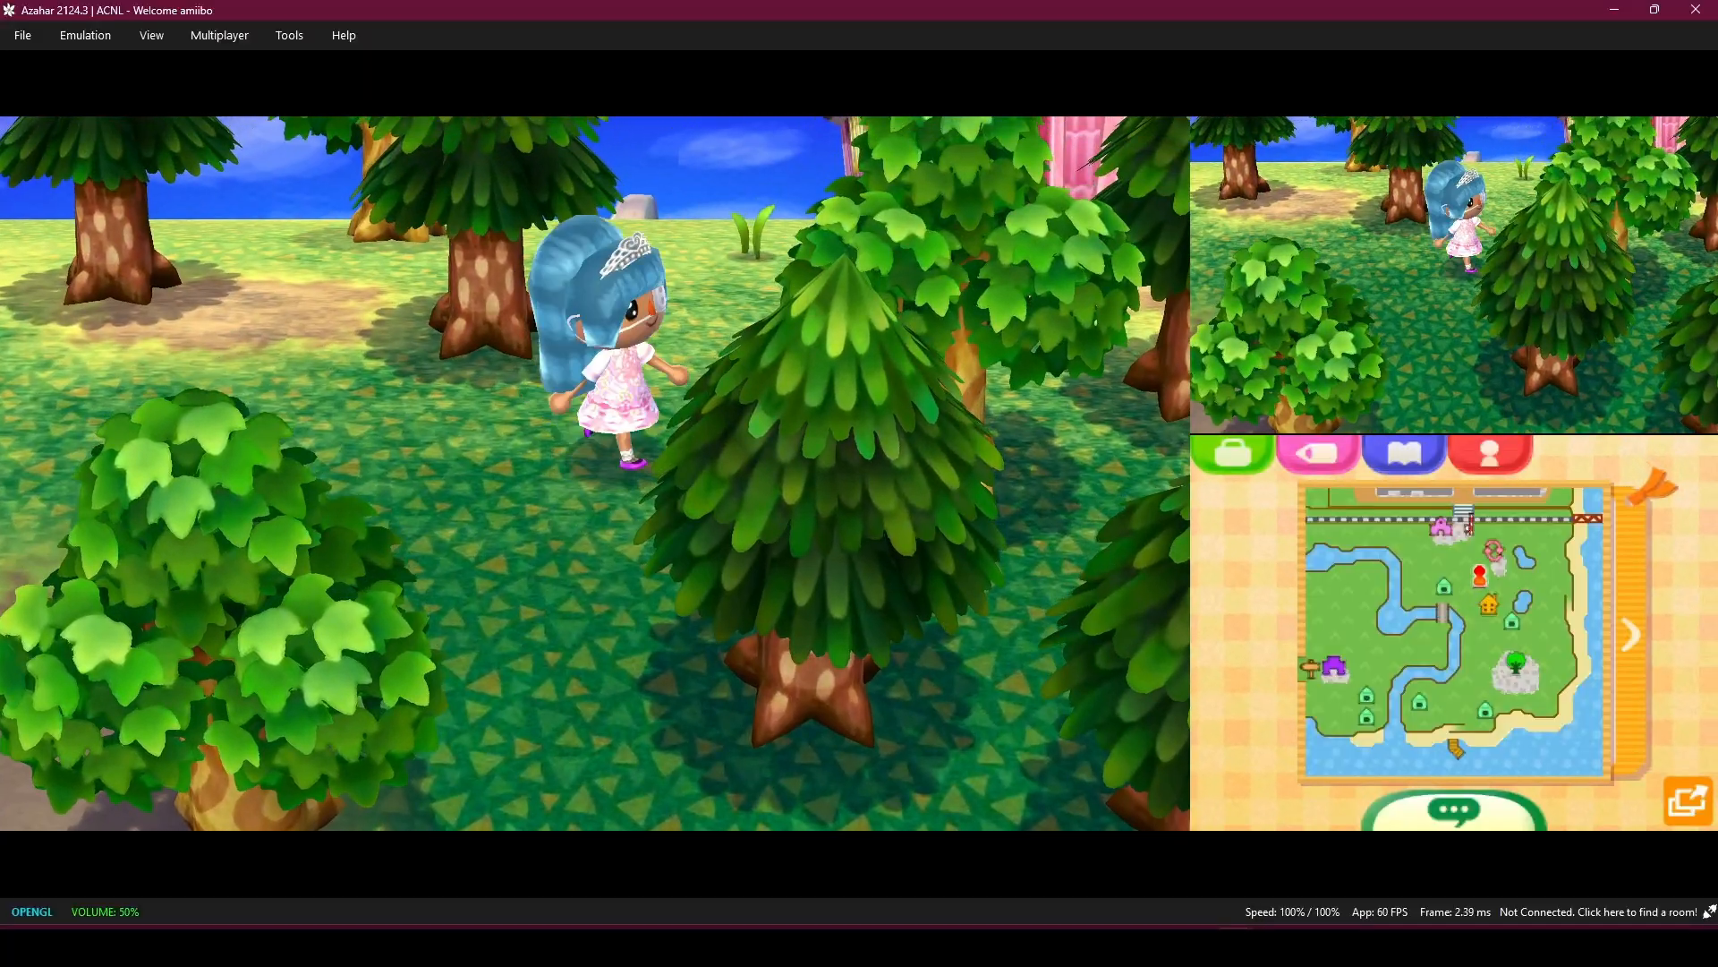
key(Down)
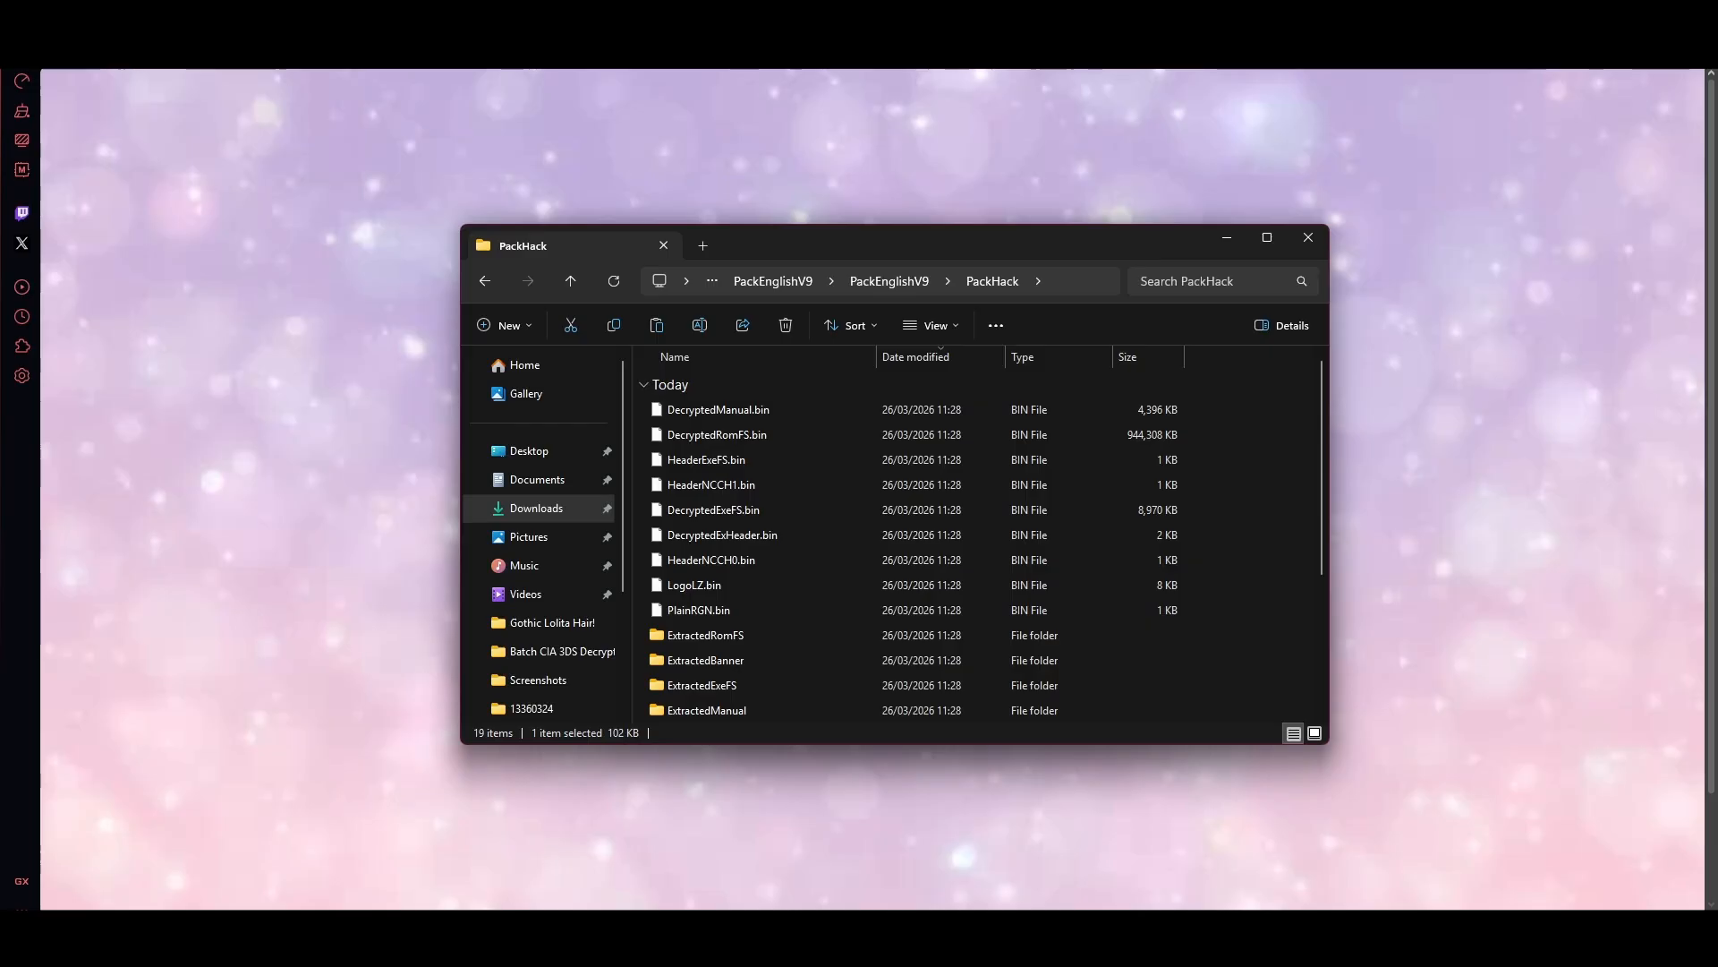
In File Explorer's PackHack folder, open ExtractedRomFS and go into its Item > Model subfolder.
scroll(851, 510, down, 3)
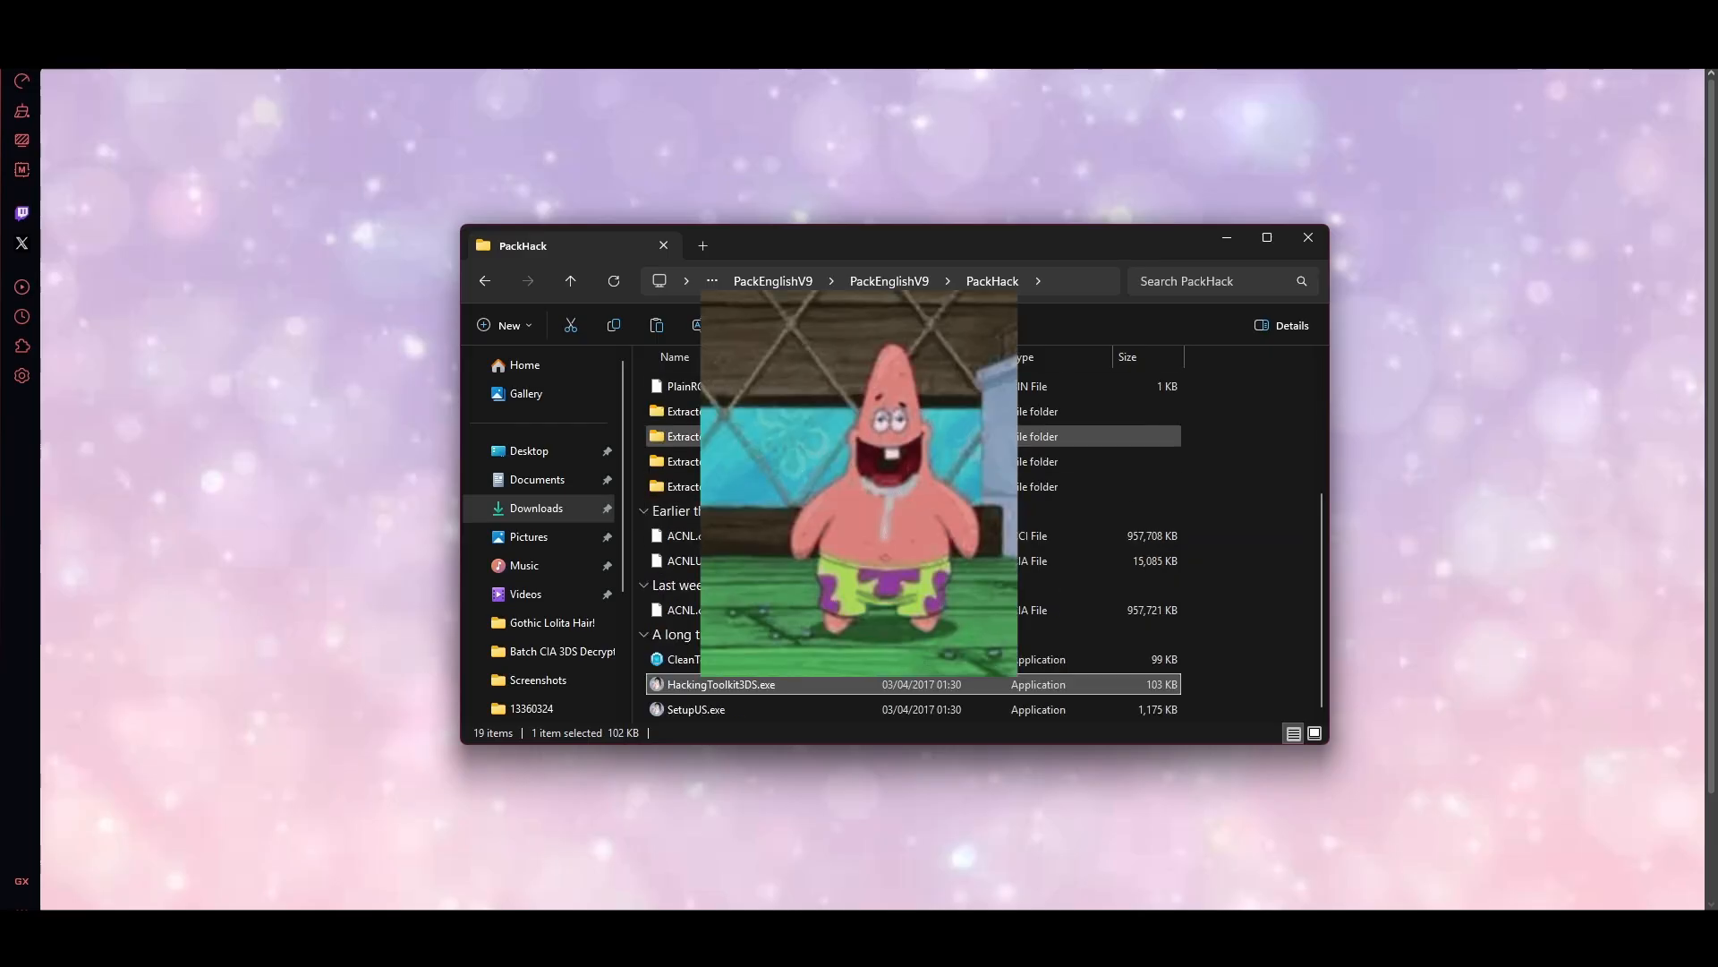
scroll(895, 537, up, 1)
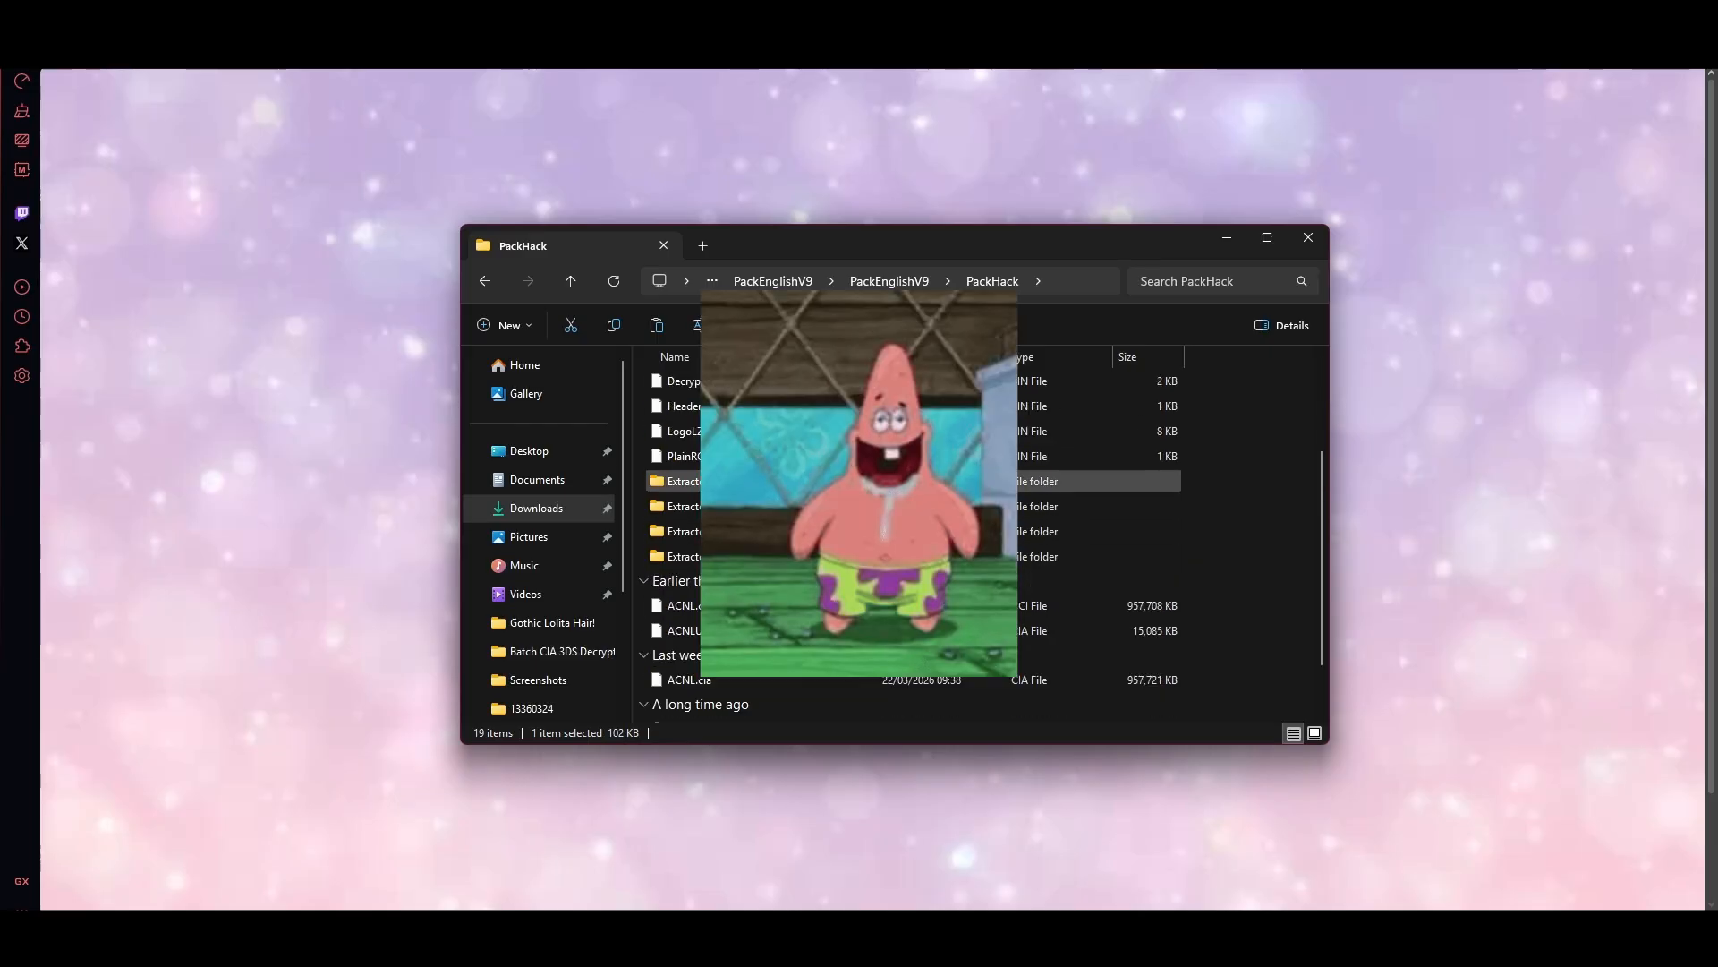
double_click(850, 480)
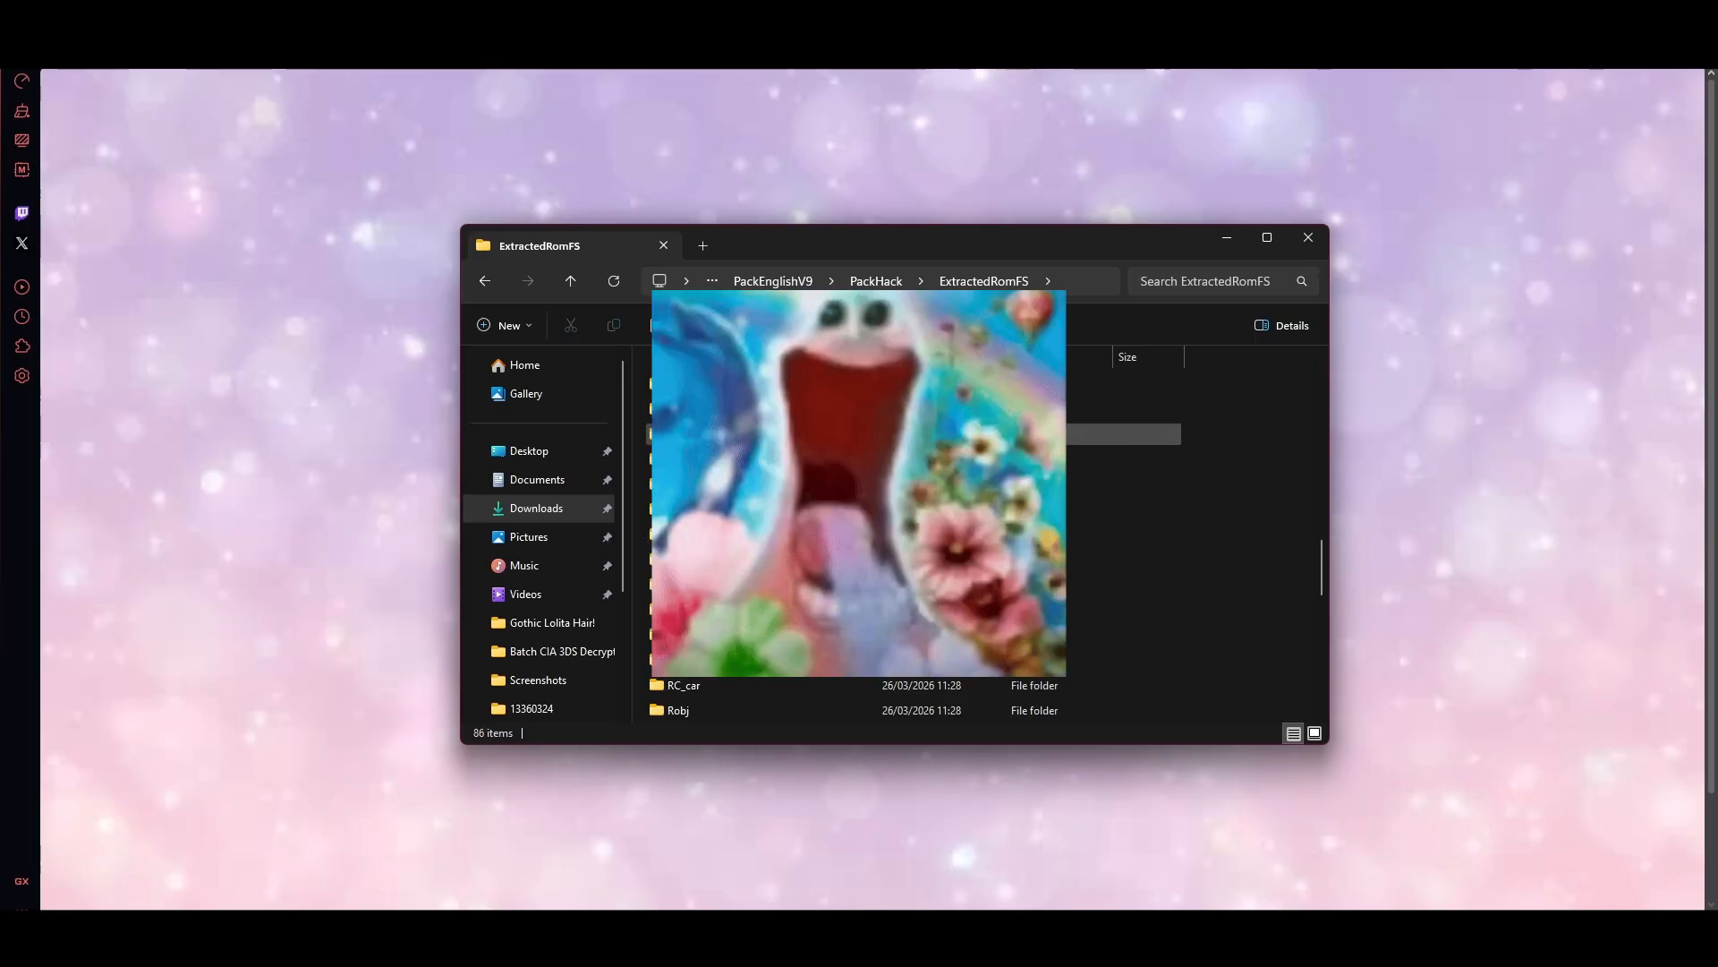
scroll(895, 434, down, 2)
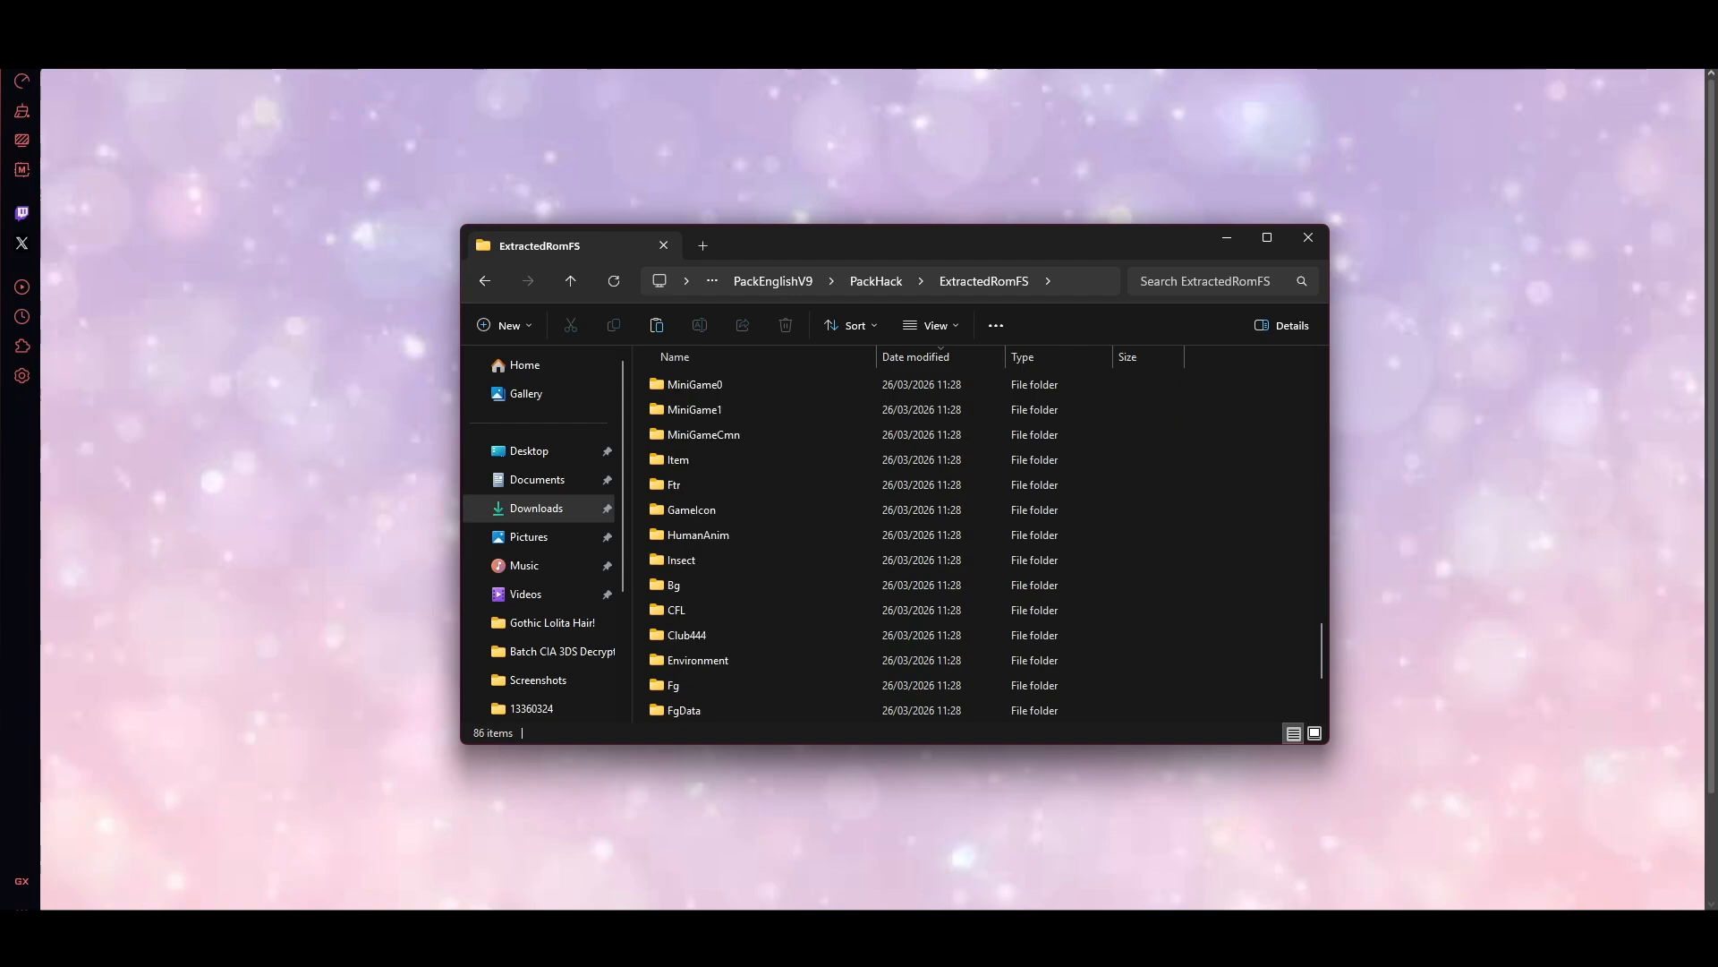
double_click(679, 460)
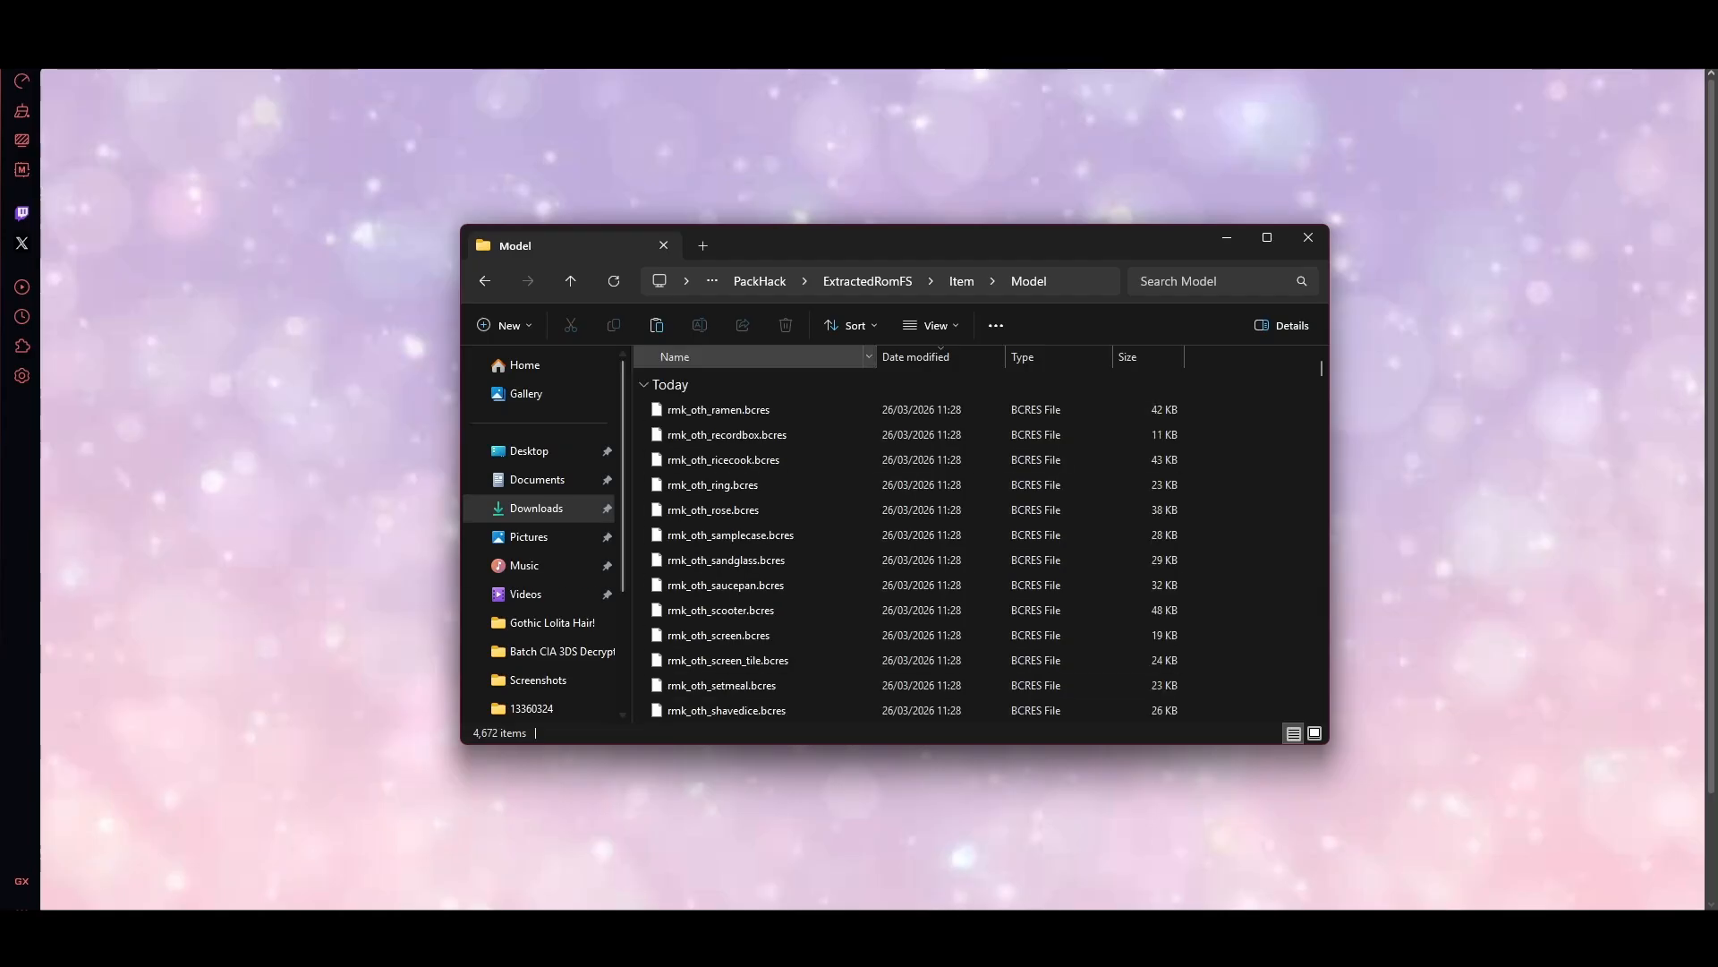
Search the Model folder for "hlmt" and look through the full list of matching headwear and wig files.
scroll(752, 509, down, 5)
scroll(752, 509, down, 1)
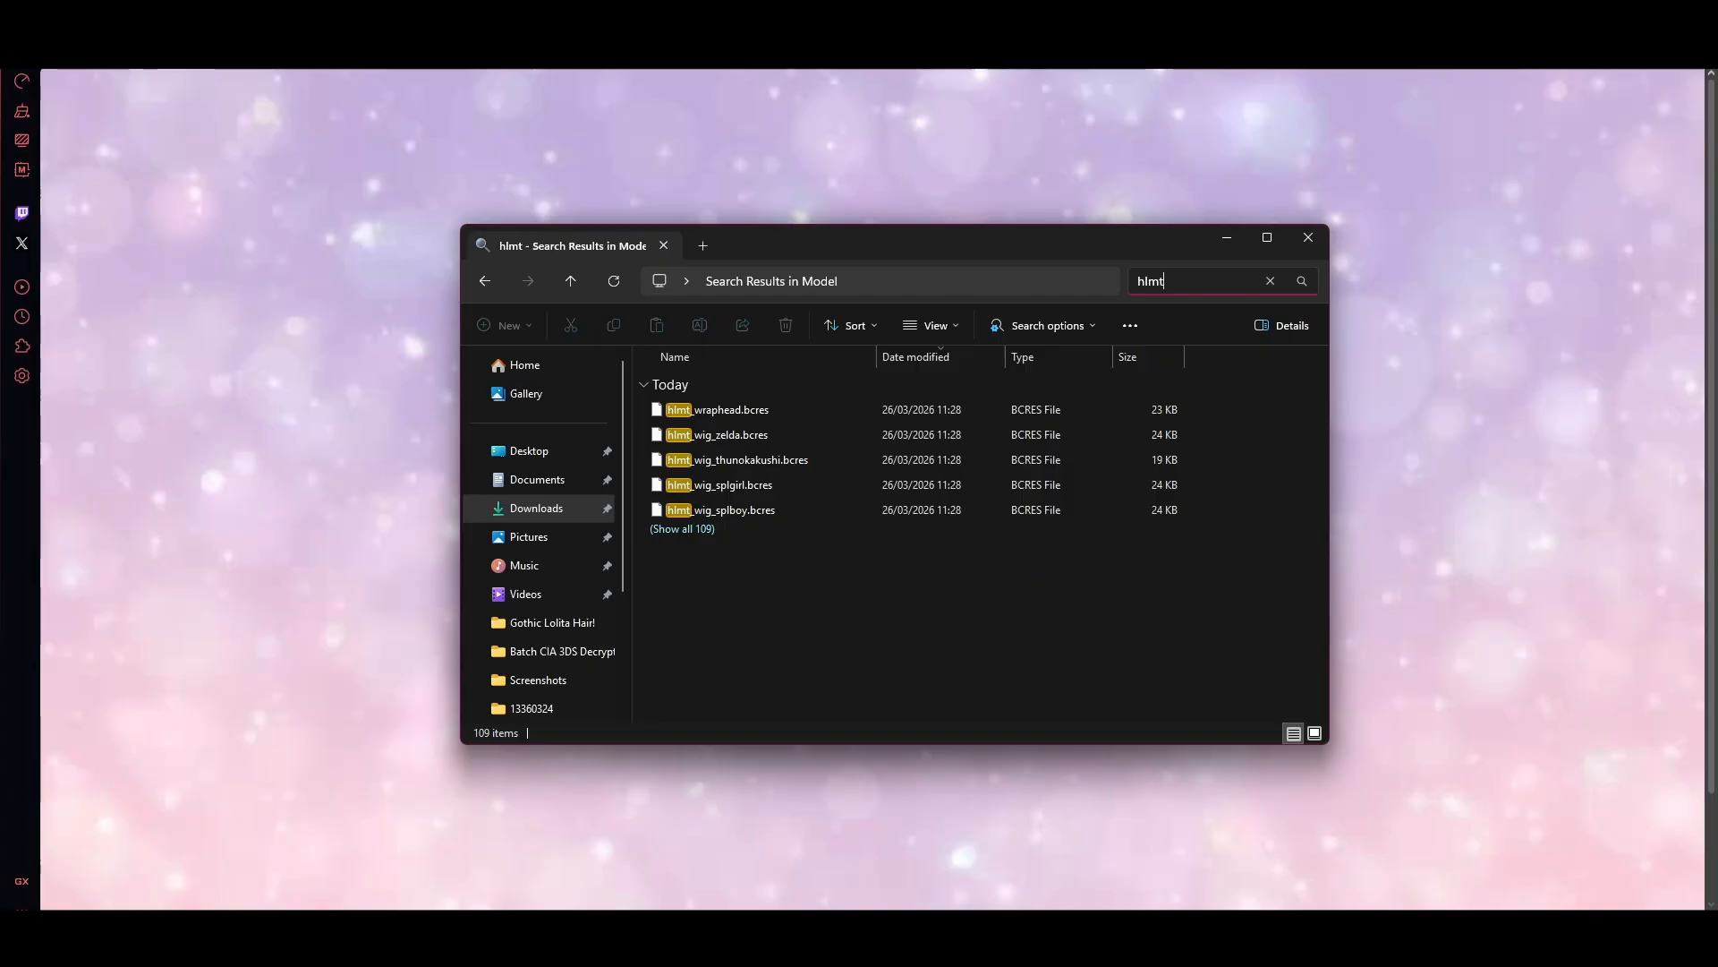
click(682, 529)
scroll(685, 529, down, 20)
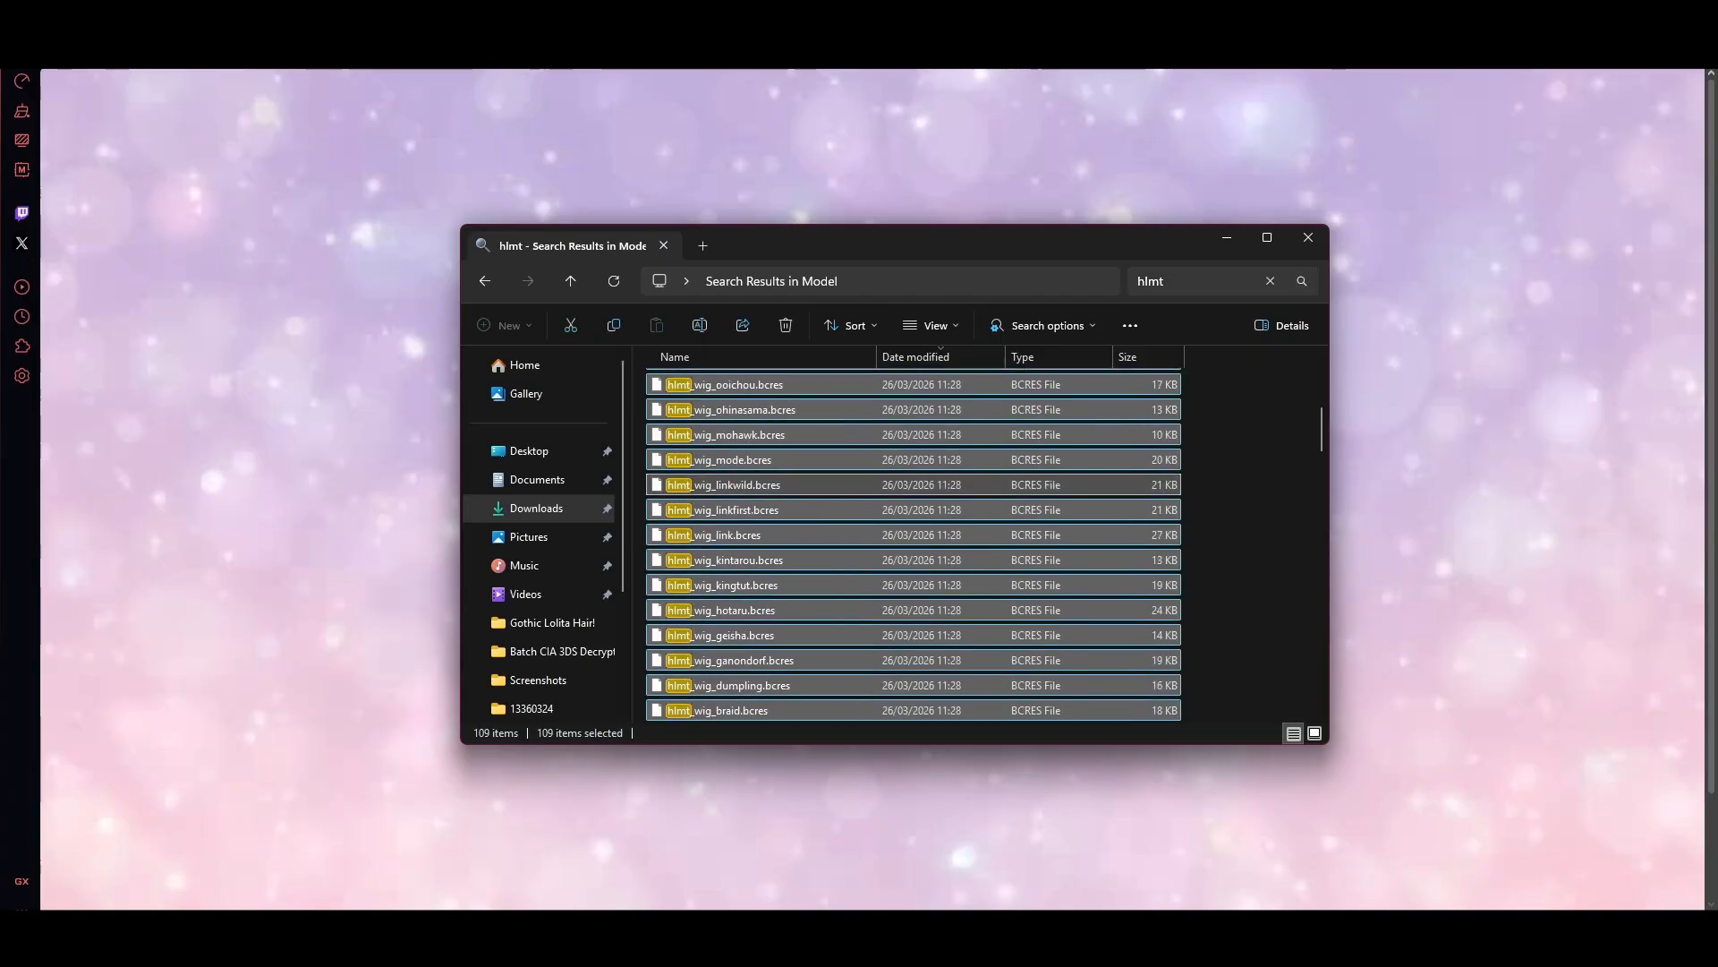
scroll(685, 537, up, 9)
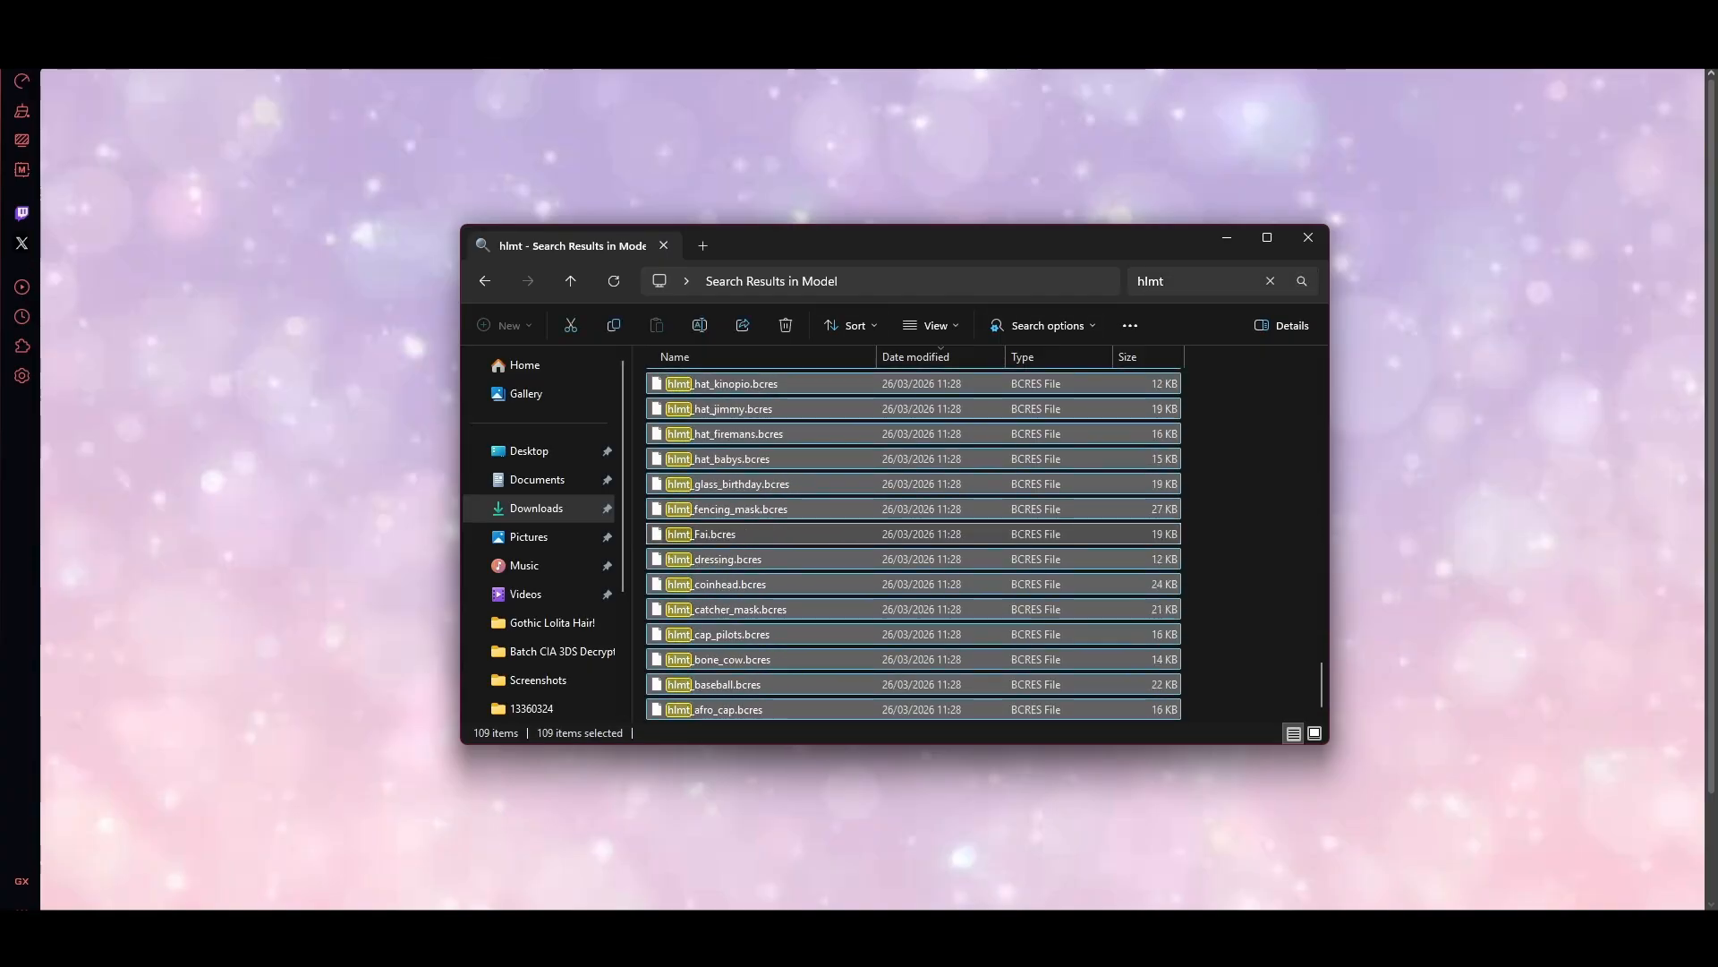
scroll(684, 555, up, 4)
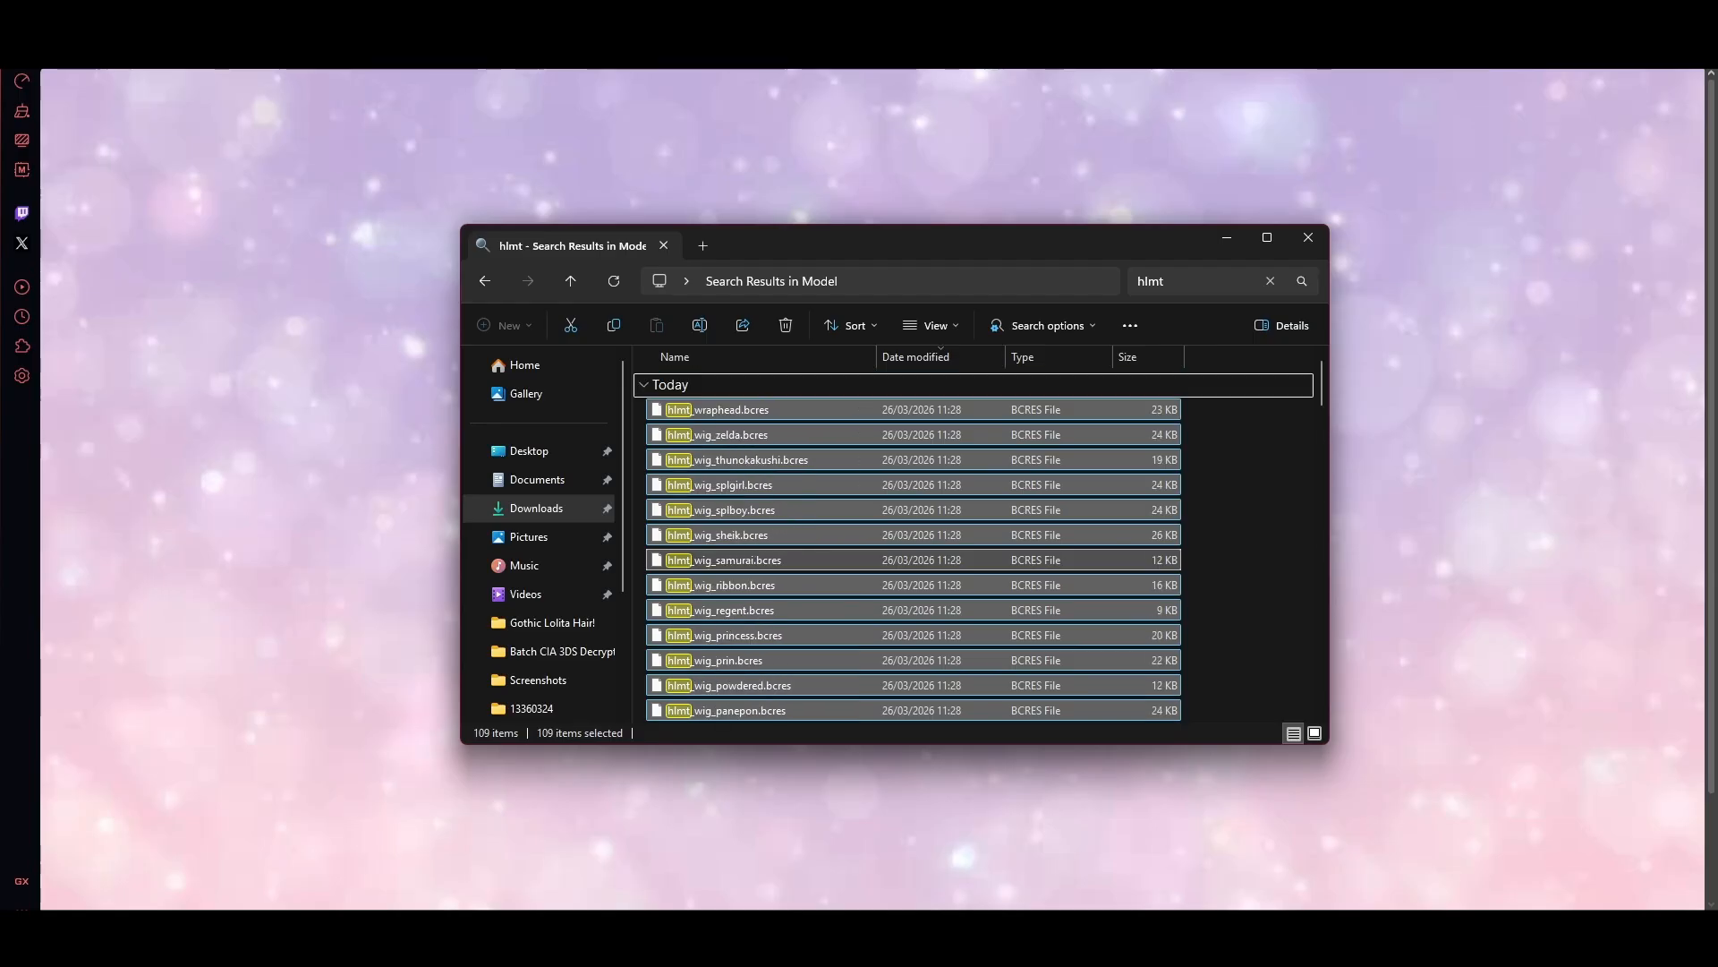
click(1240, 561)
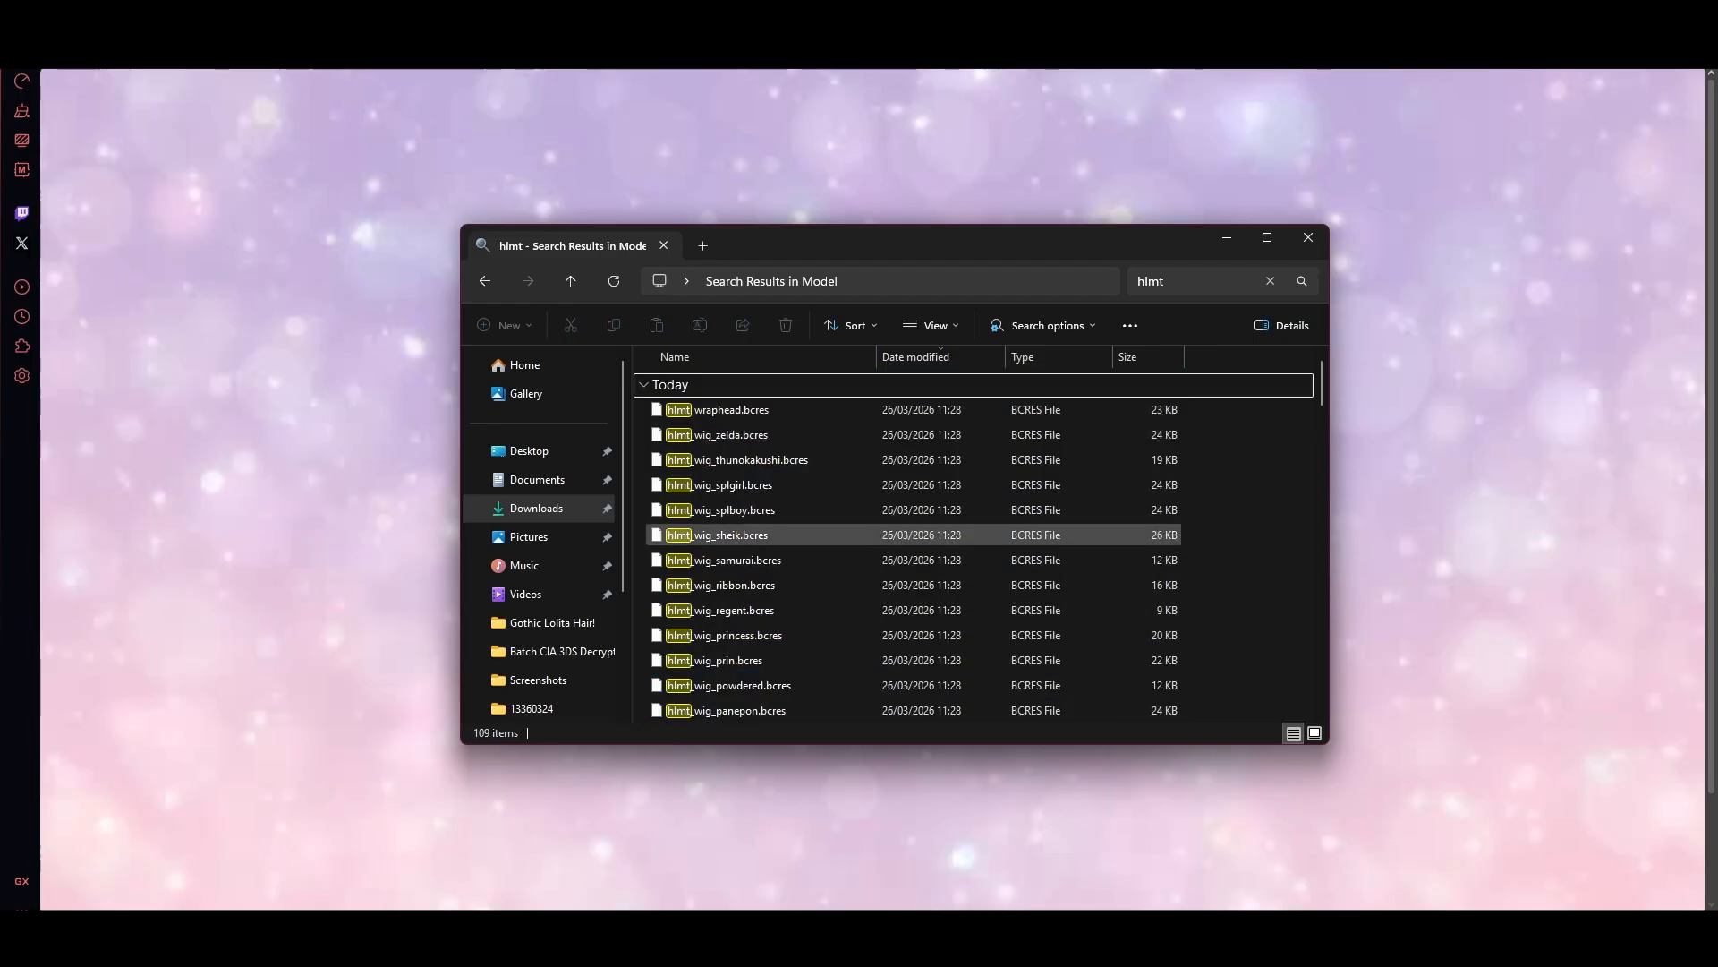
Open hlmt_wig_princess.bcres from the search results in CTR Studio.
scroll(805, 537, down, 2)
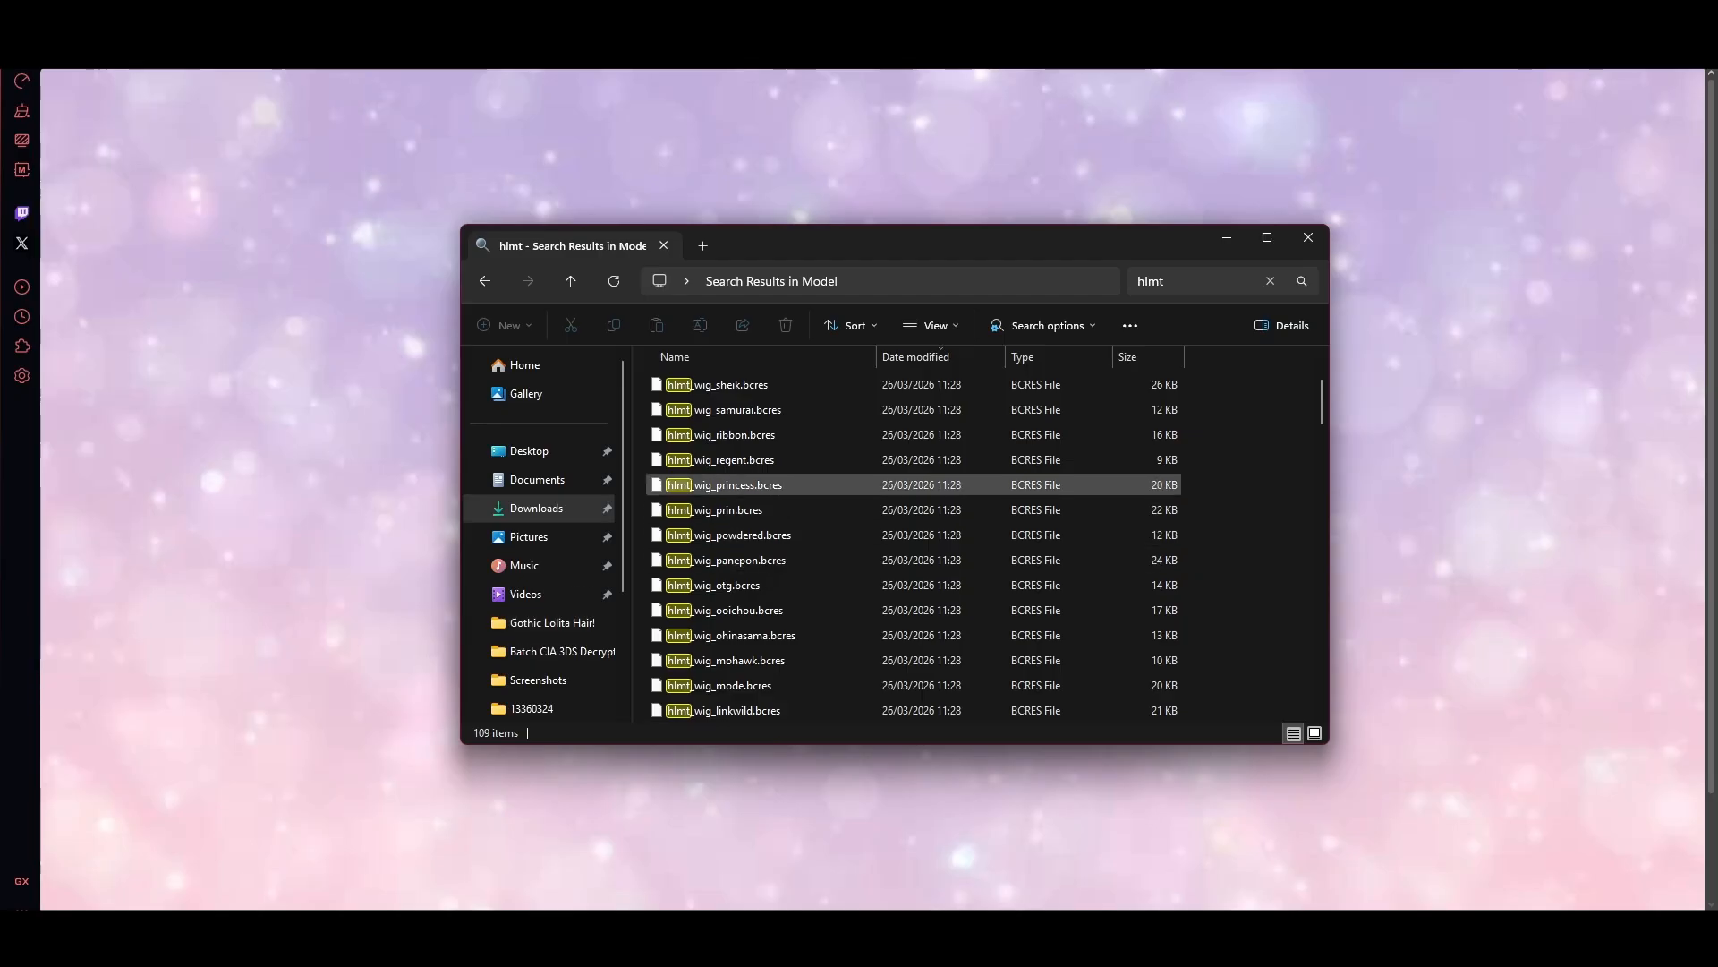
right_click(786, 485)
mouse_move(852, 552)
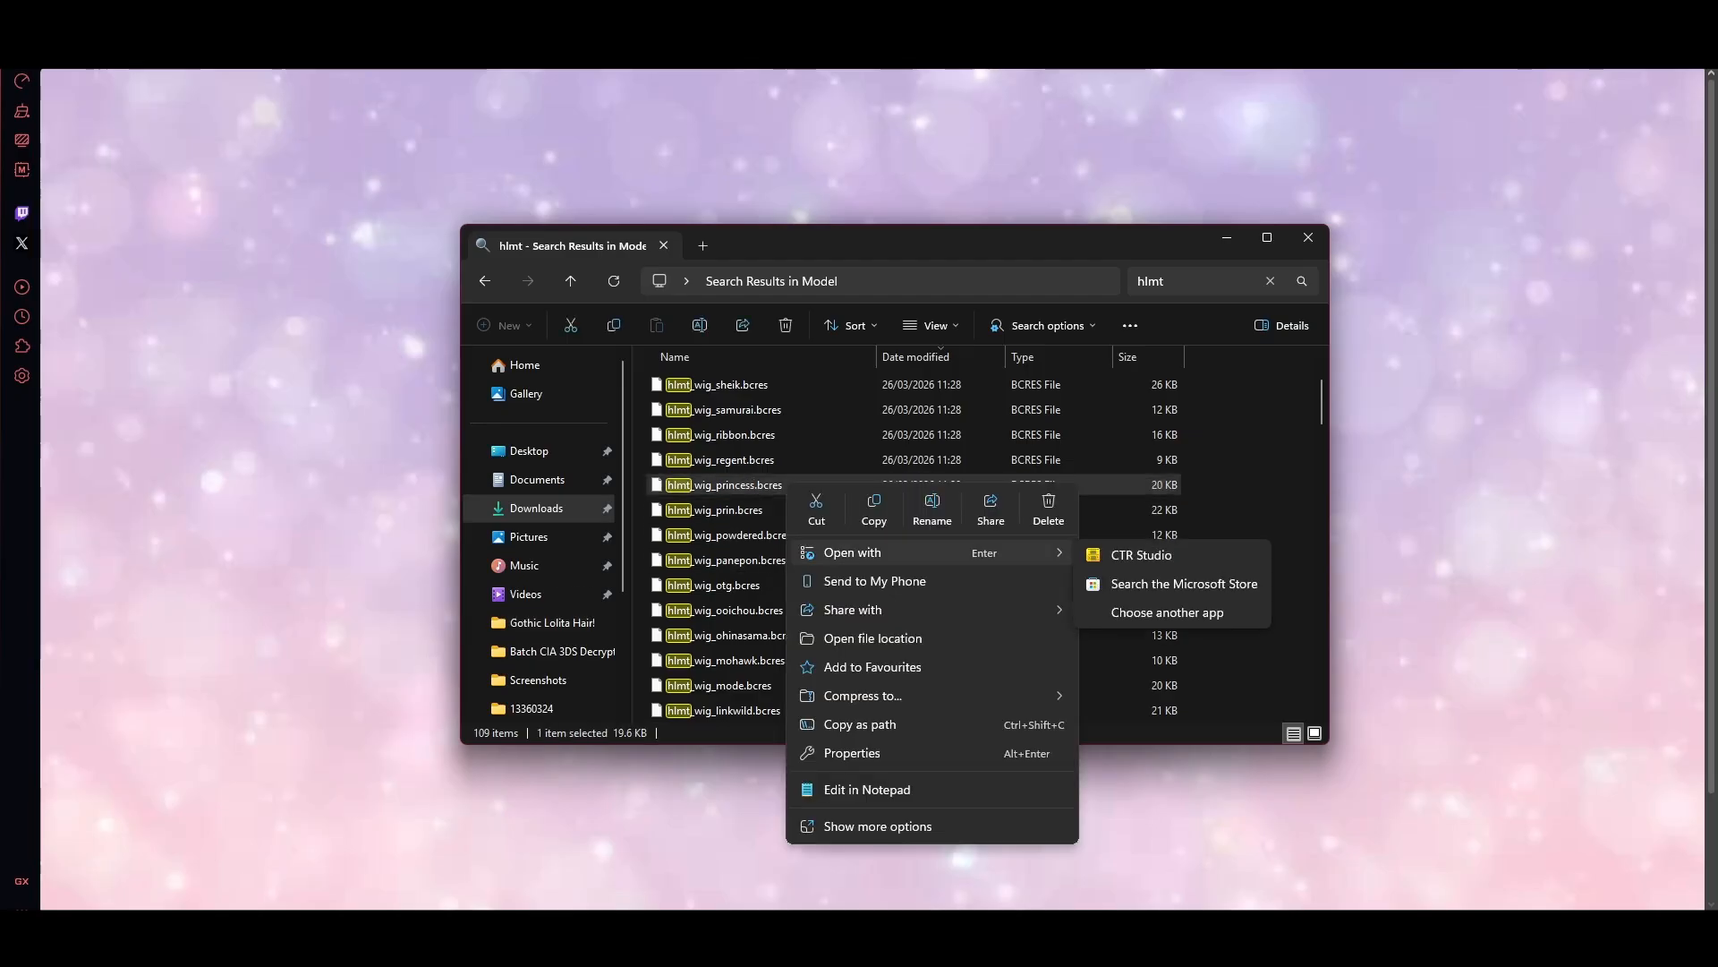
click(1141, 555)
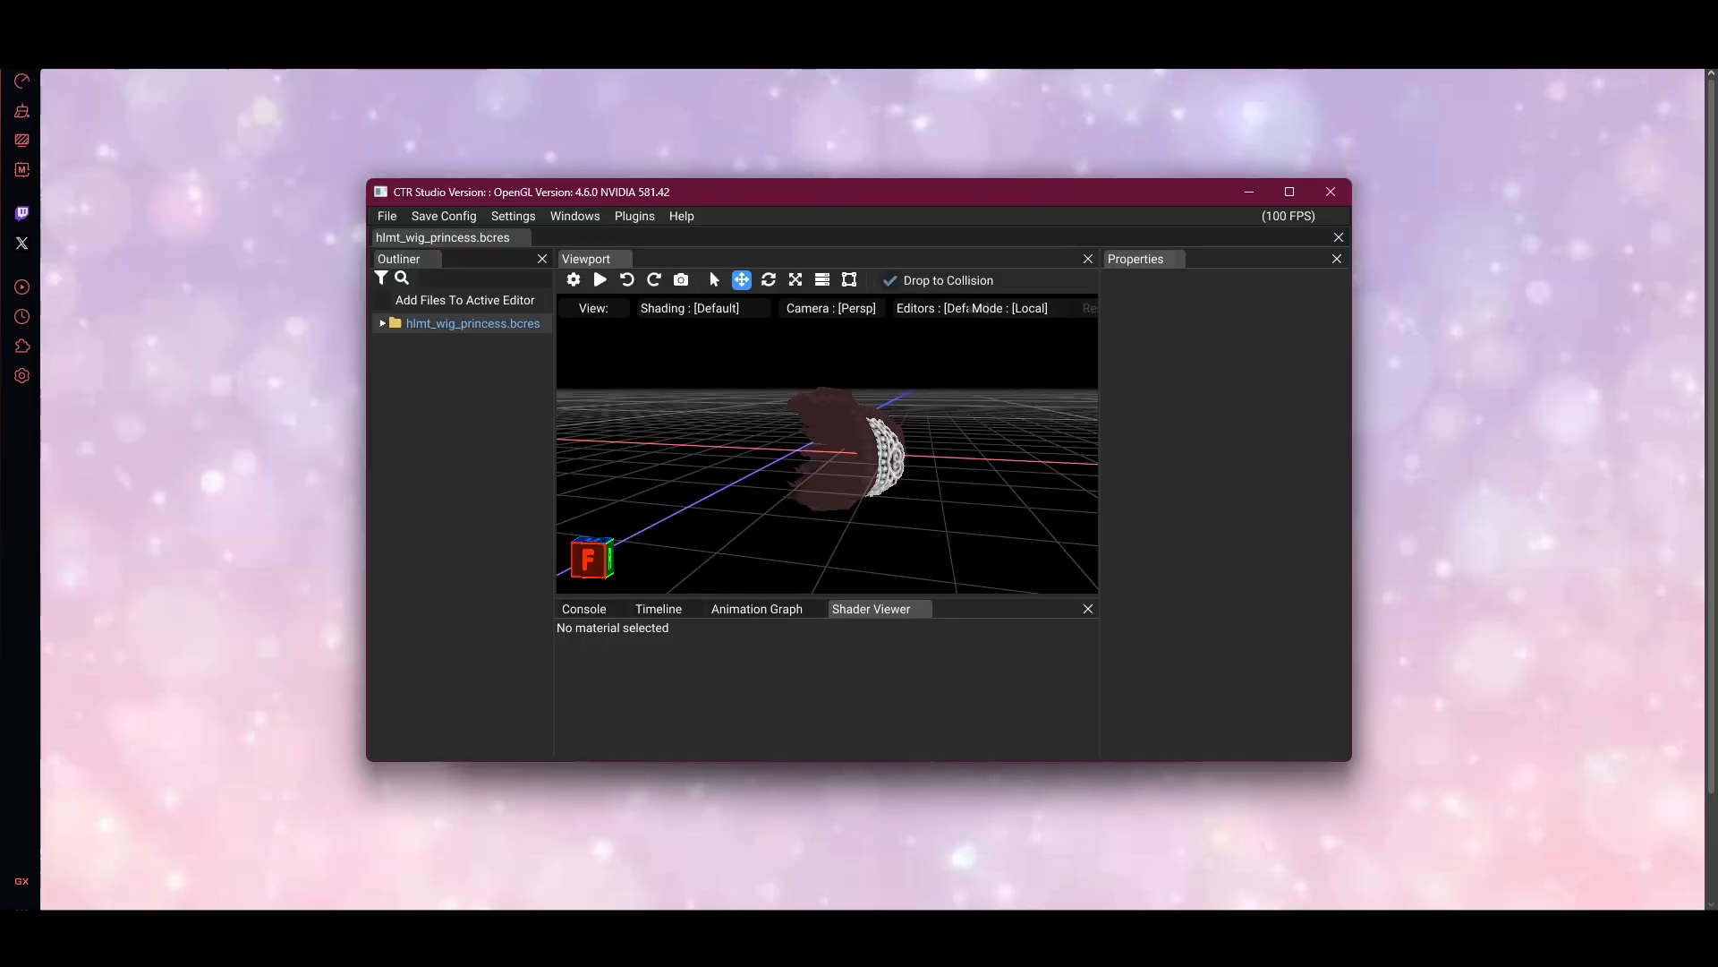
Export the princess wig model from the Models folder to the Desktop as hlmt_wig_princess.gltf.
click(402, 364)
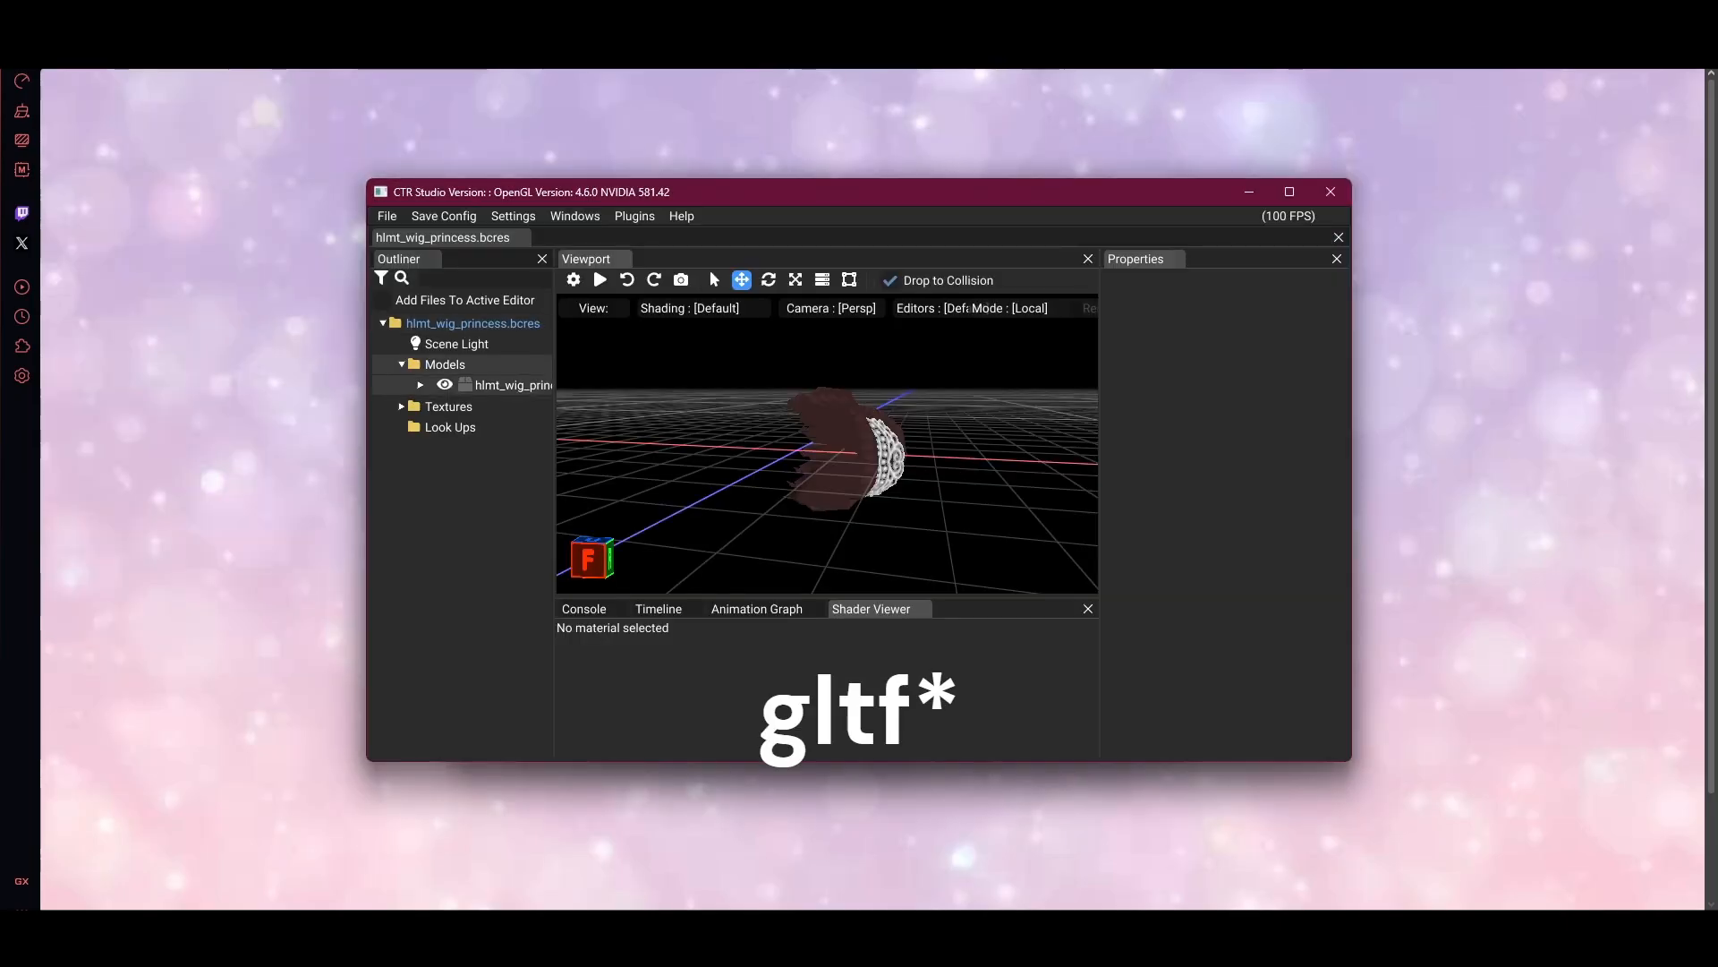
right_click(494, 390)
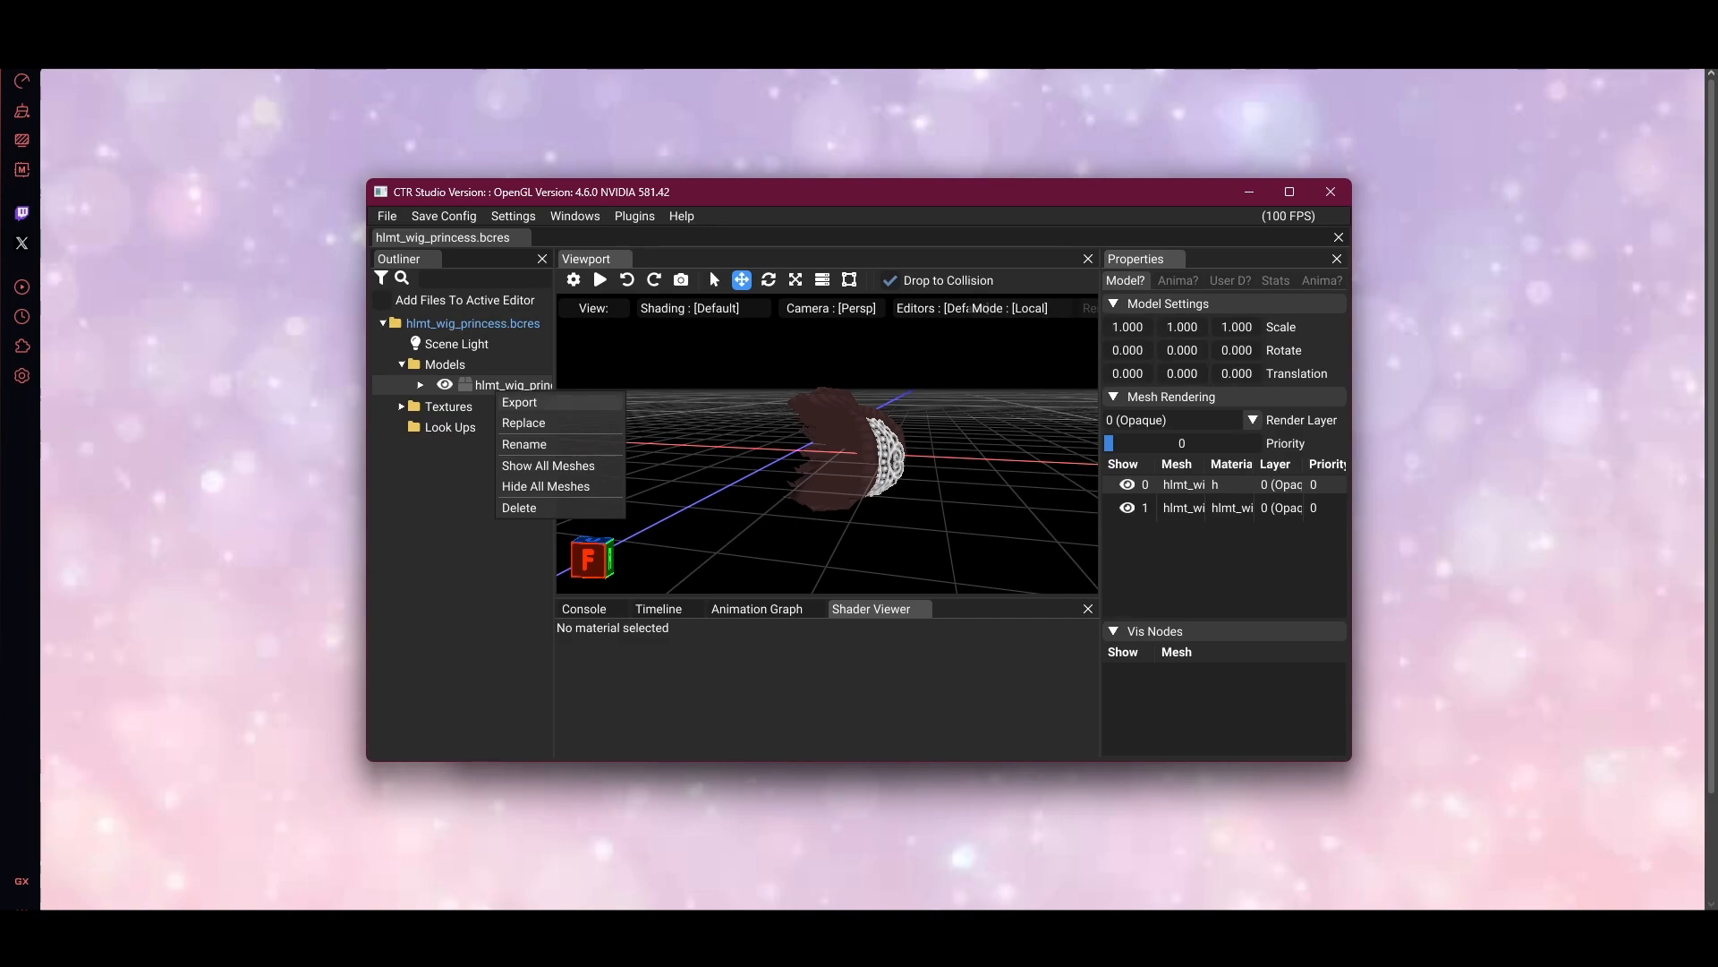
click(519, 402)
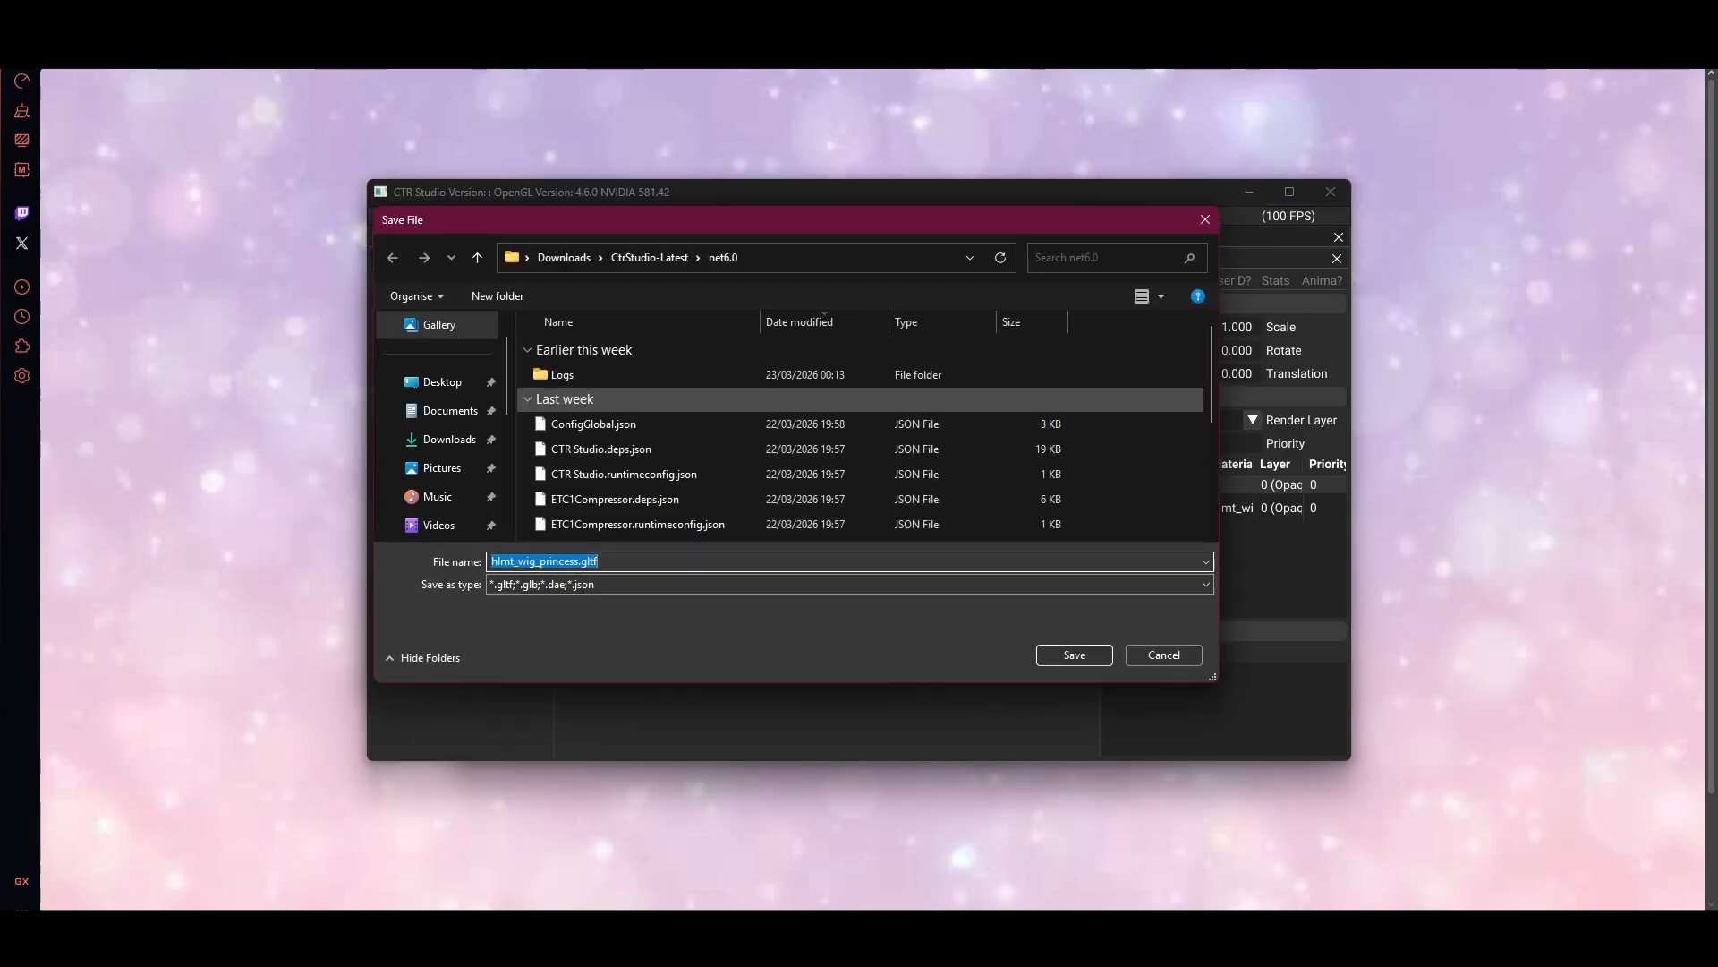
click(442, 381)
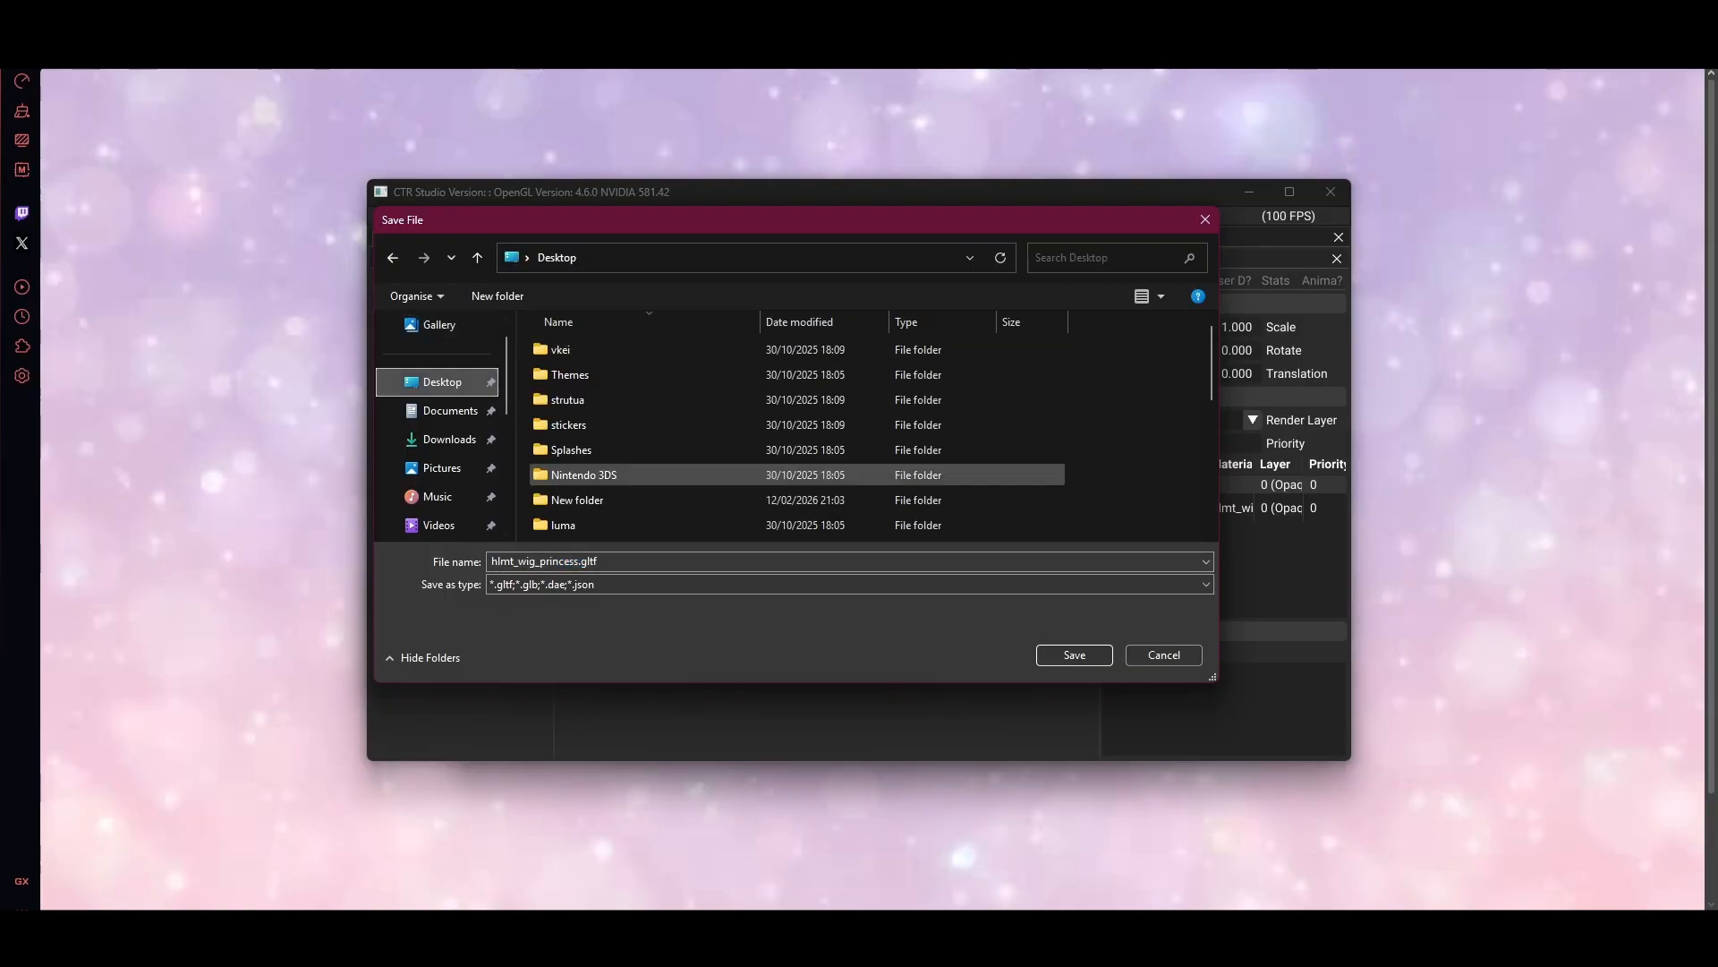
click(650, 562)
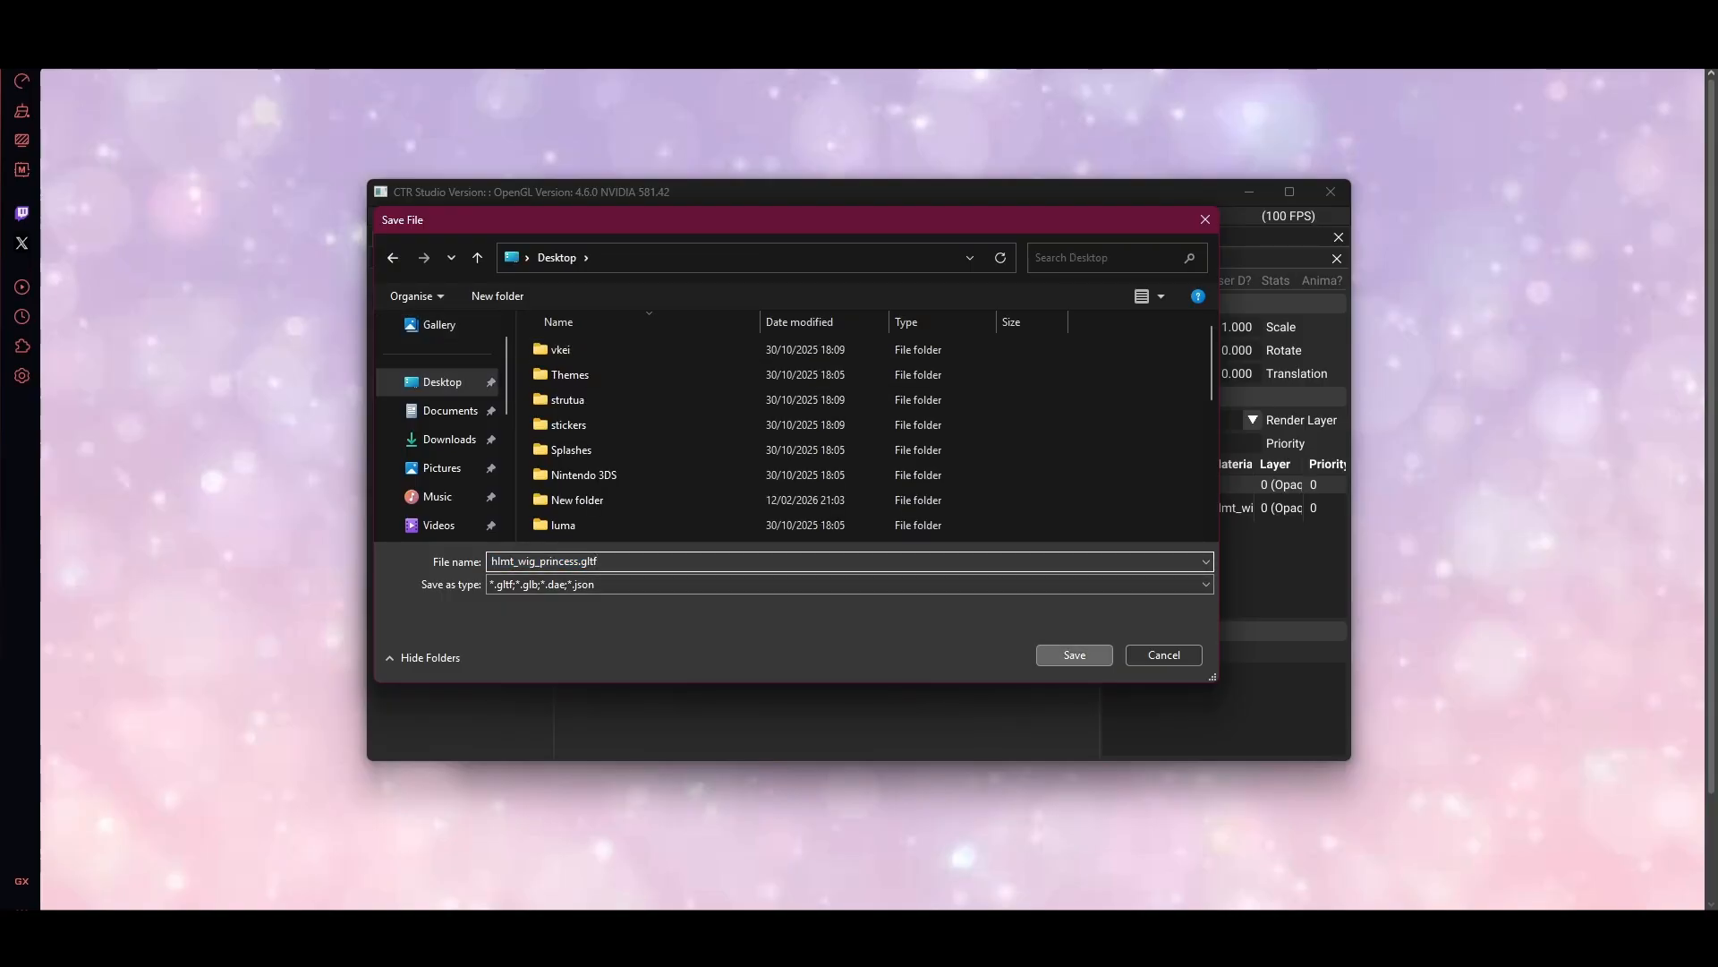
key(Return)
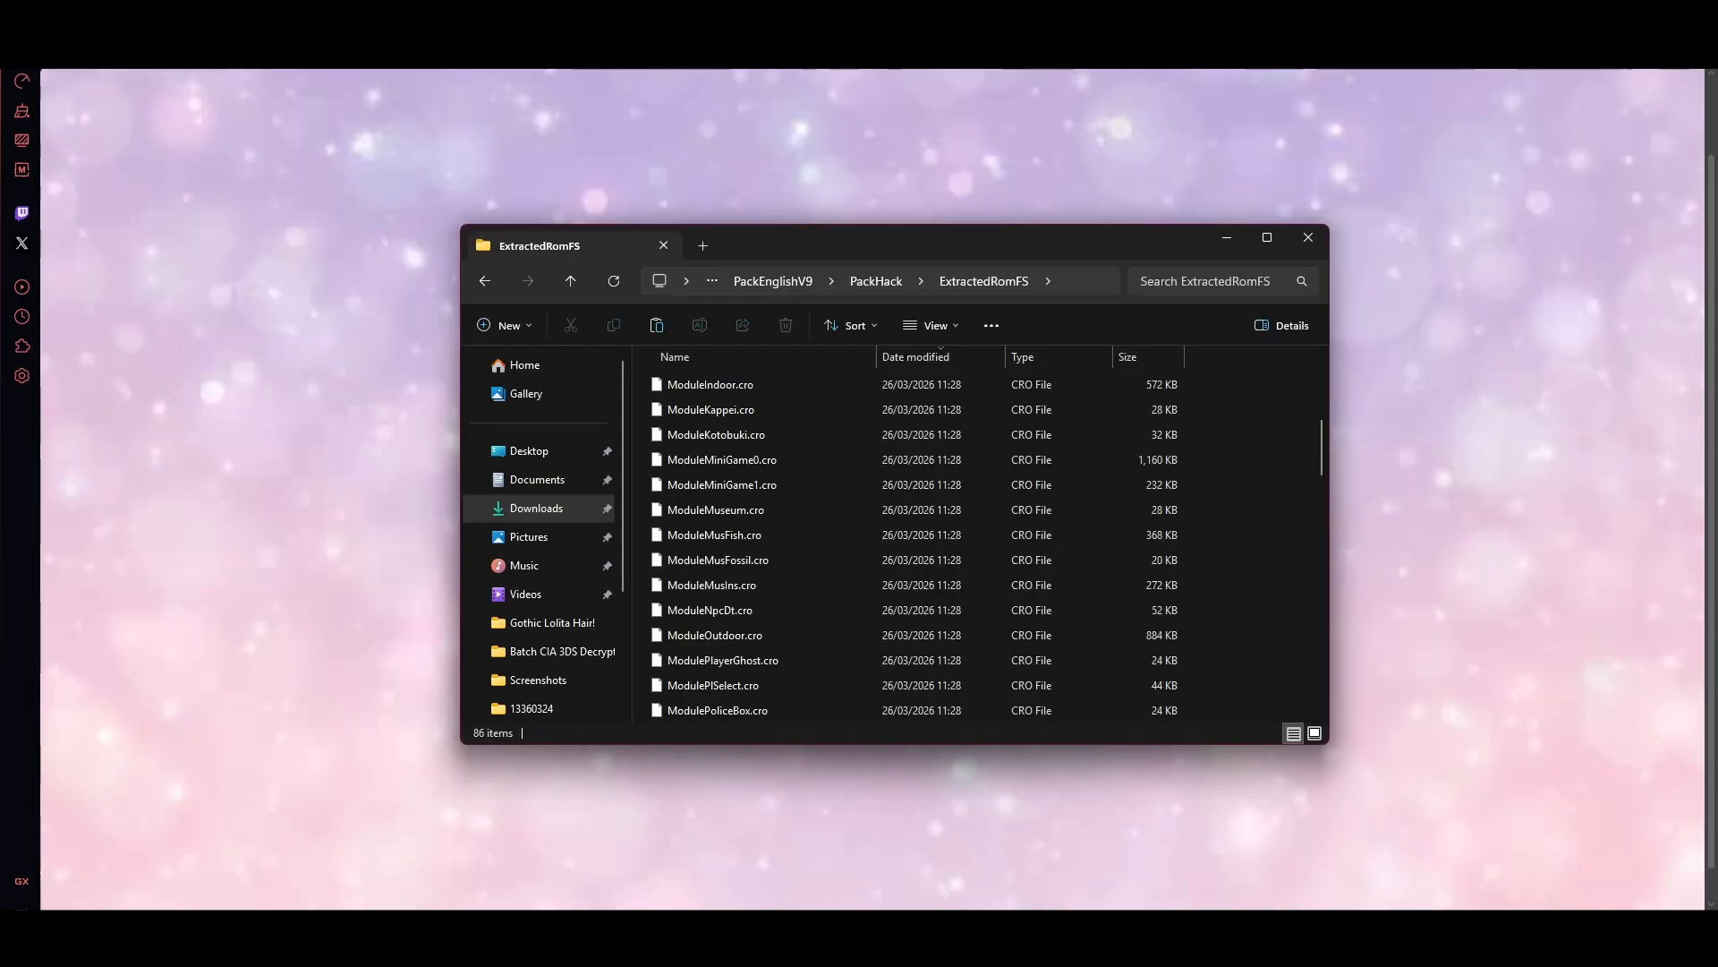
In File Explorer, go from ExtractedRomFS into the Player folder and open its head_mdl subfolder.
scroll(895, 546, down, 6)
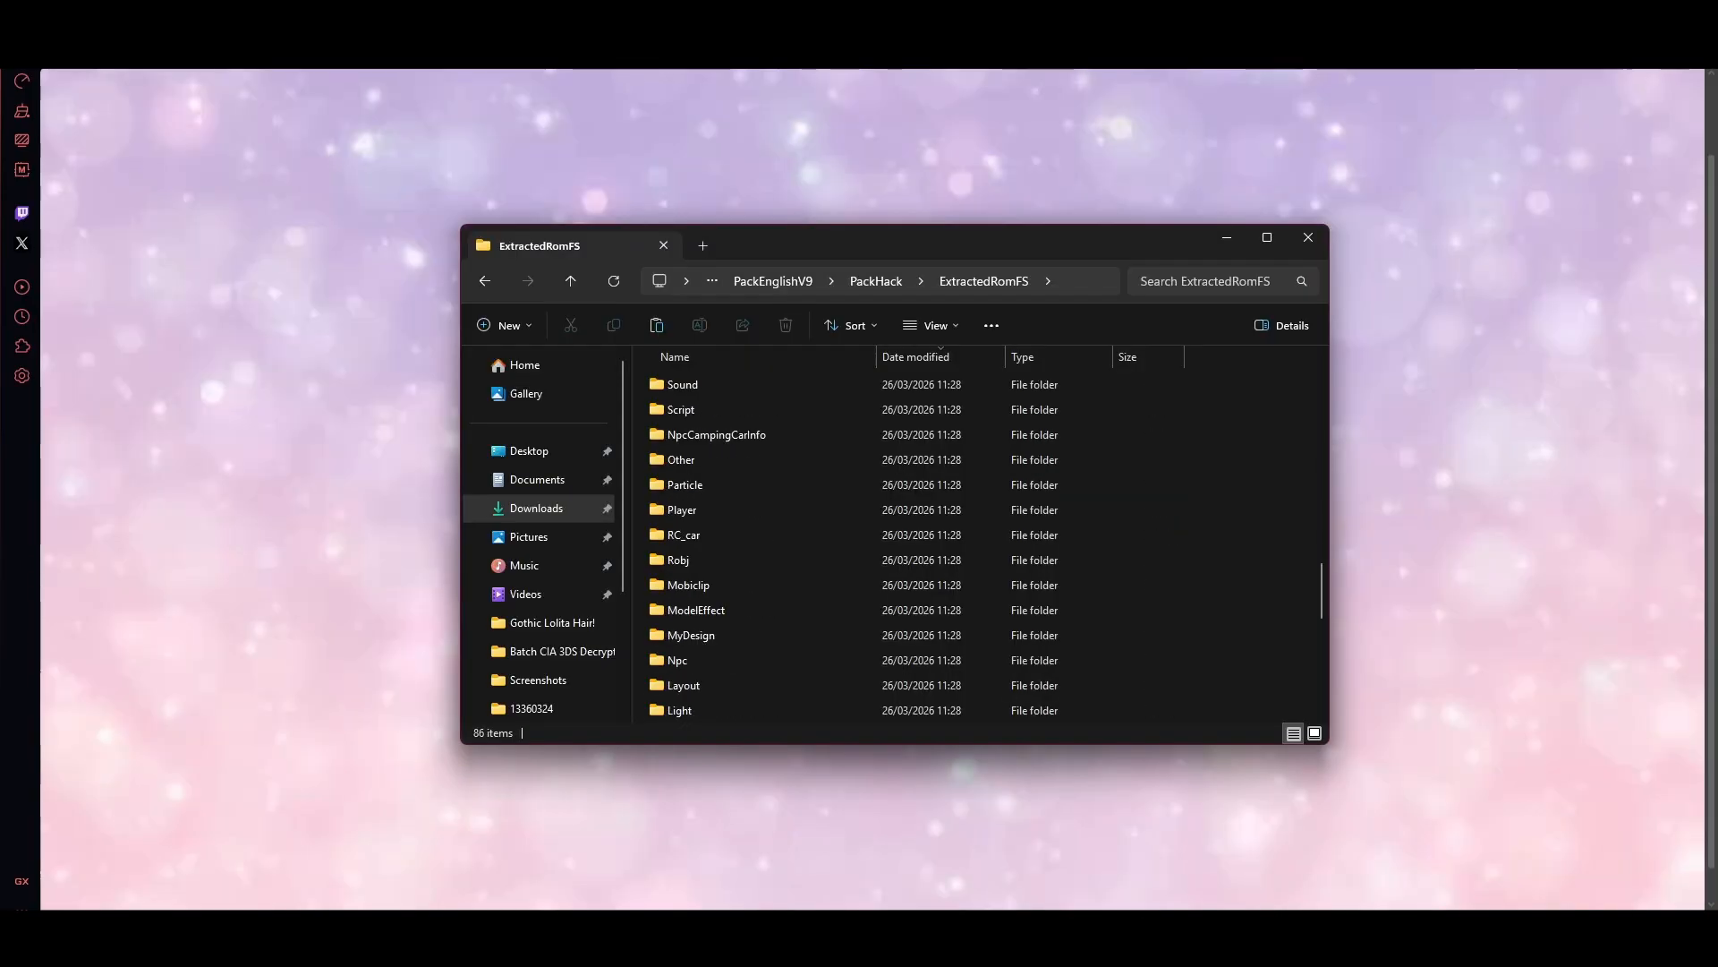
double_click(682, 509)
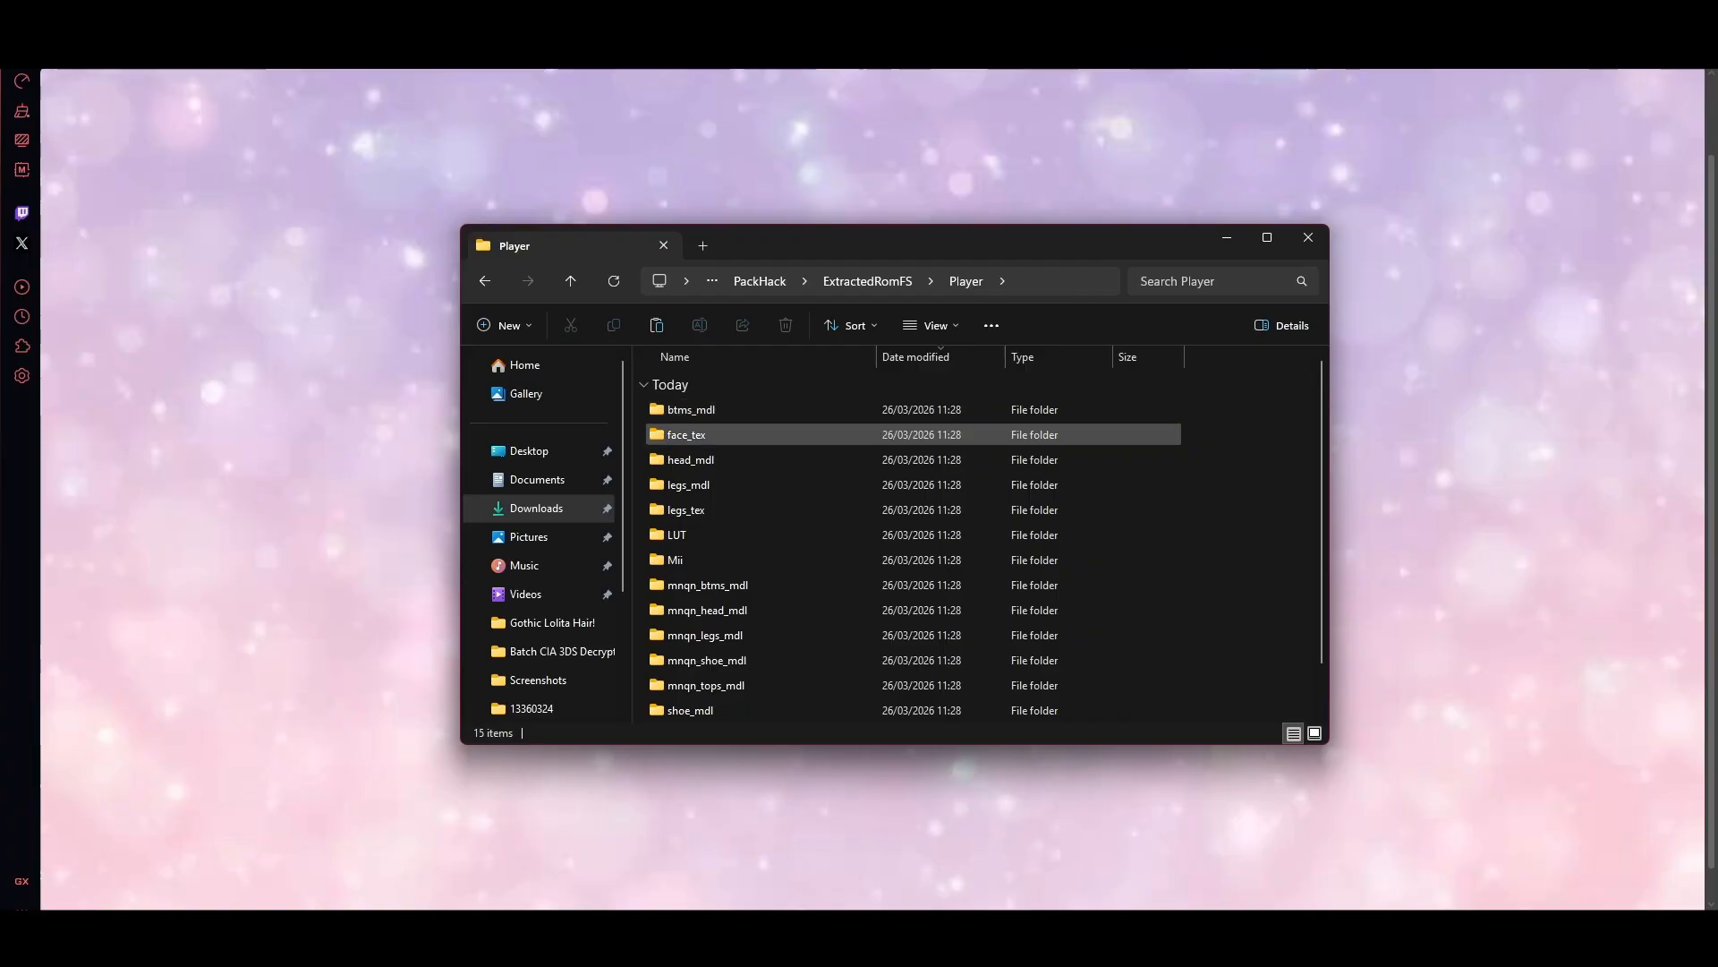
scroll(895, 559, down, 1)
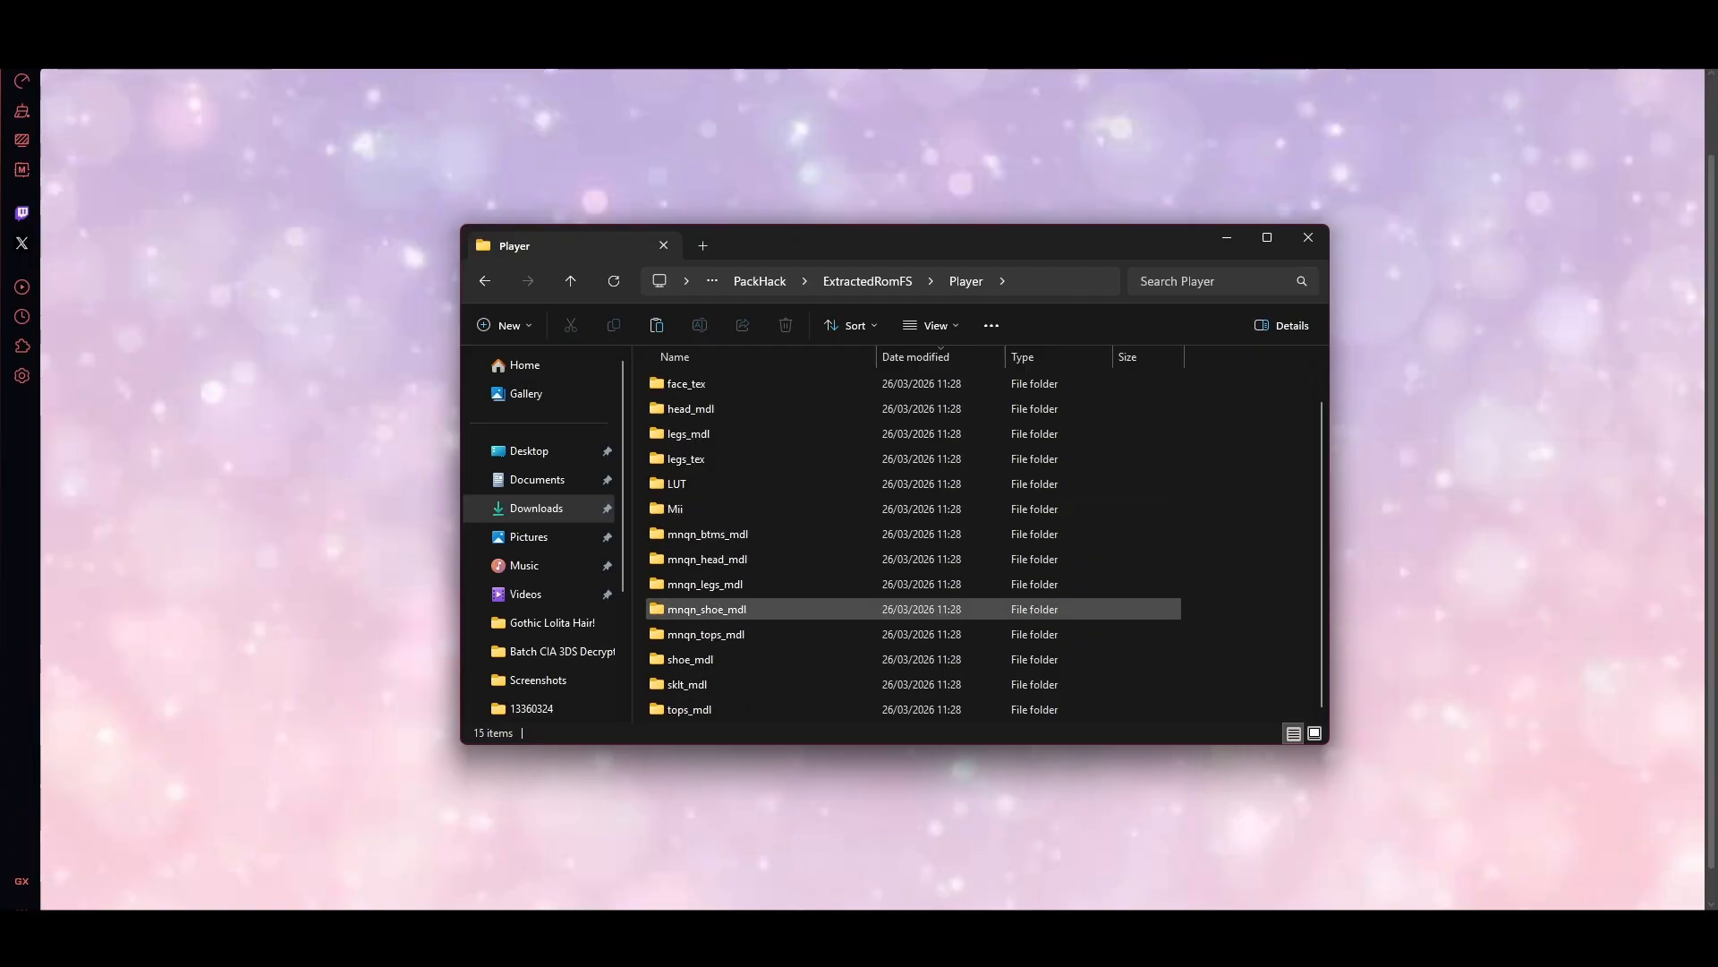
scroll(895, 604, up, 1)
double_click(691, 459)
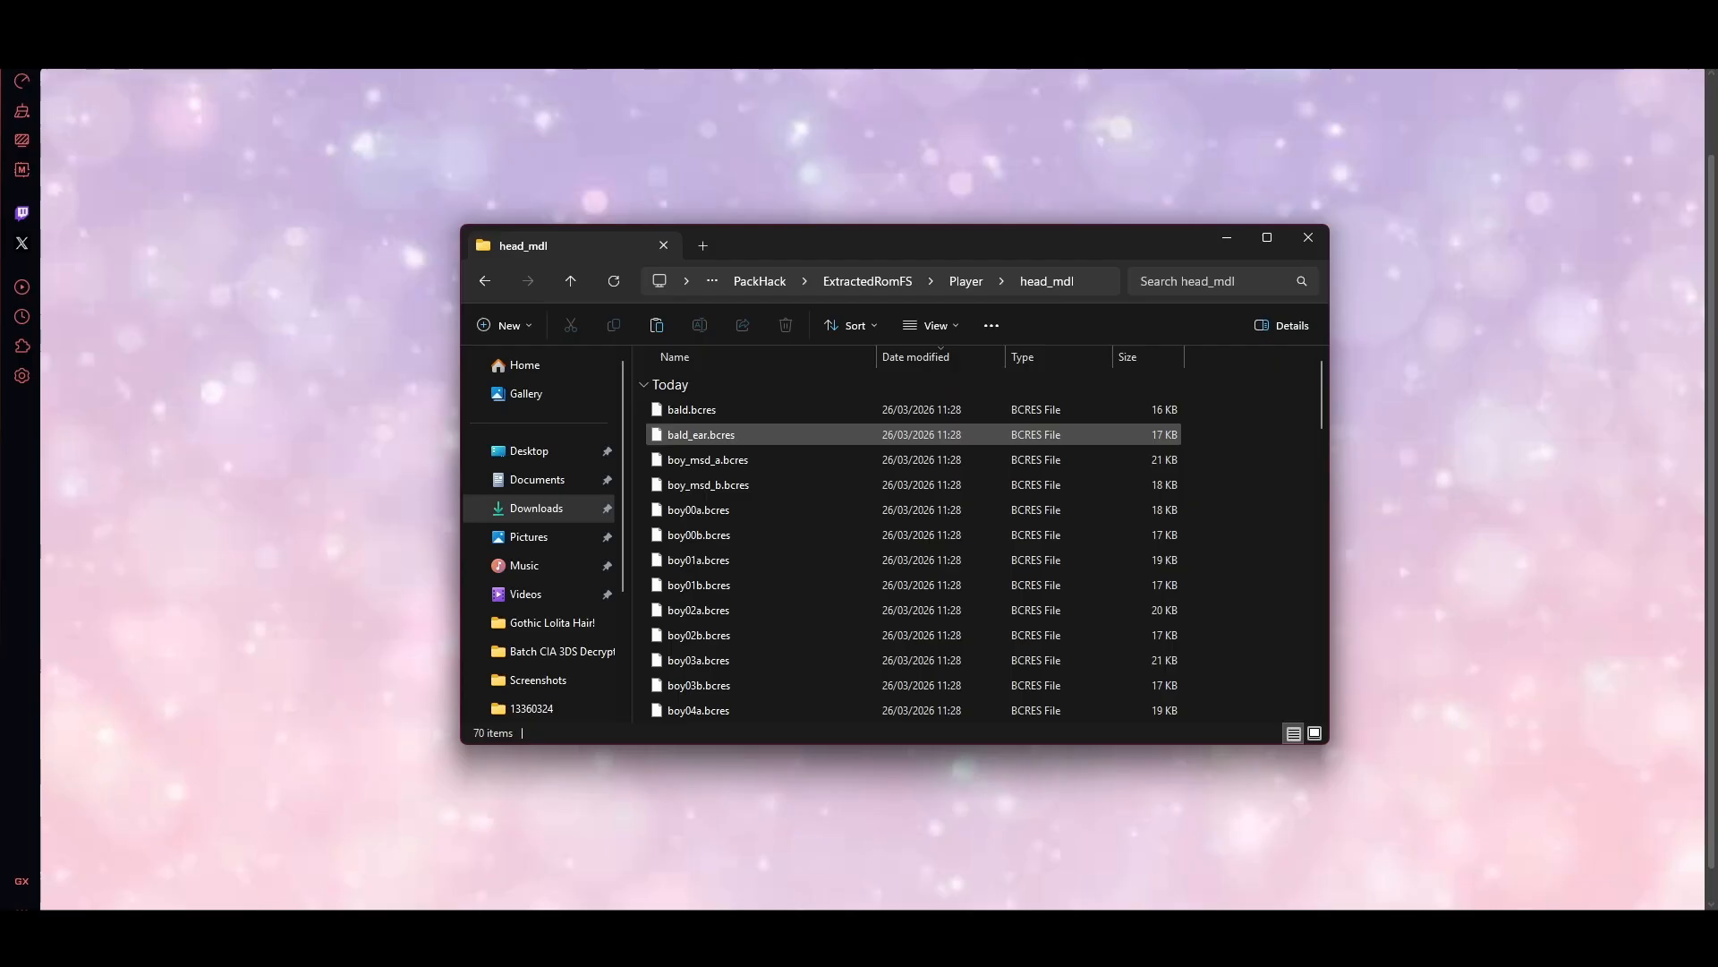
Open bald_ear.bcres in CTR Studio and export its bald_ear model as bald_ear.gltf to the ACNL MODDING folder on the Desktop.
double_click(701, 434)
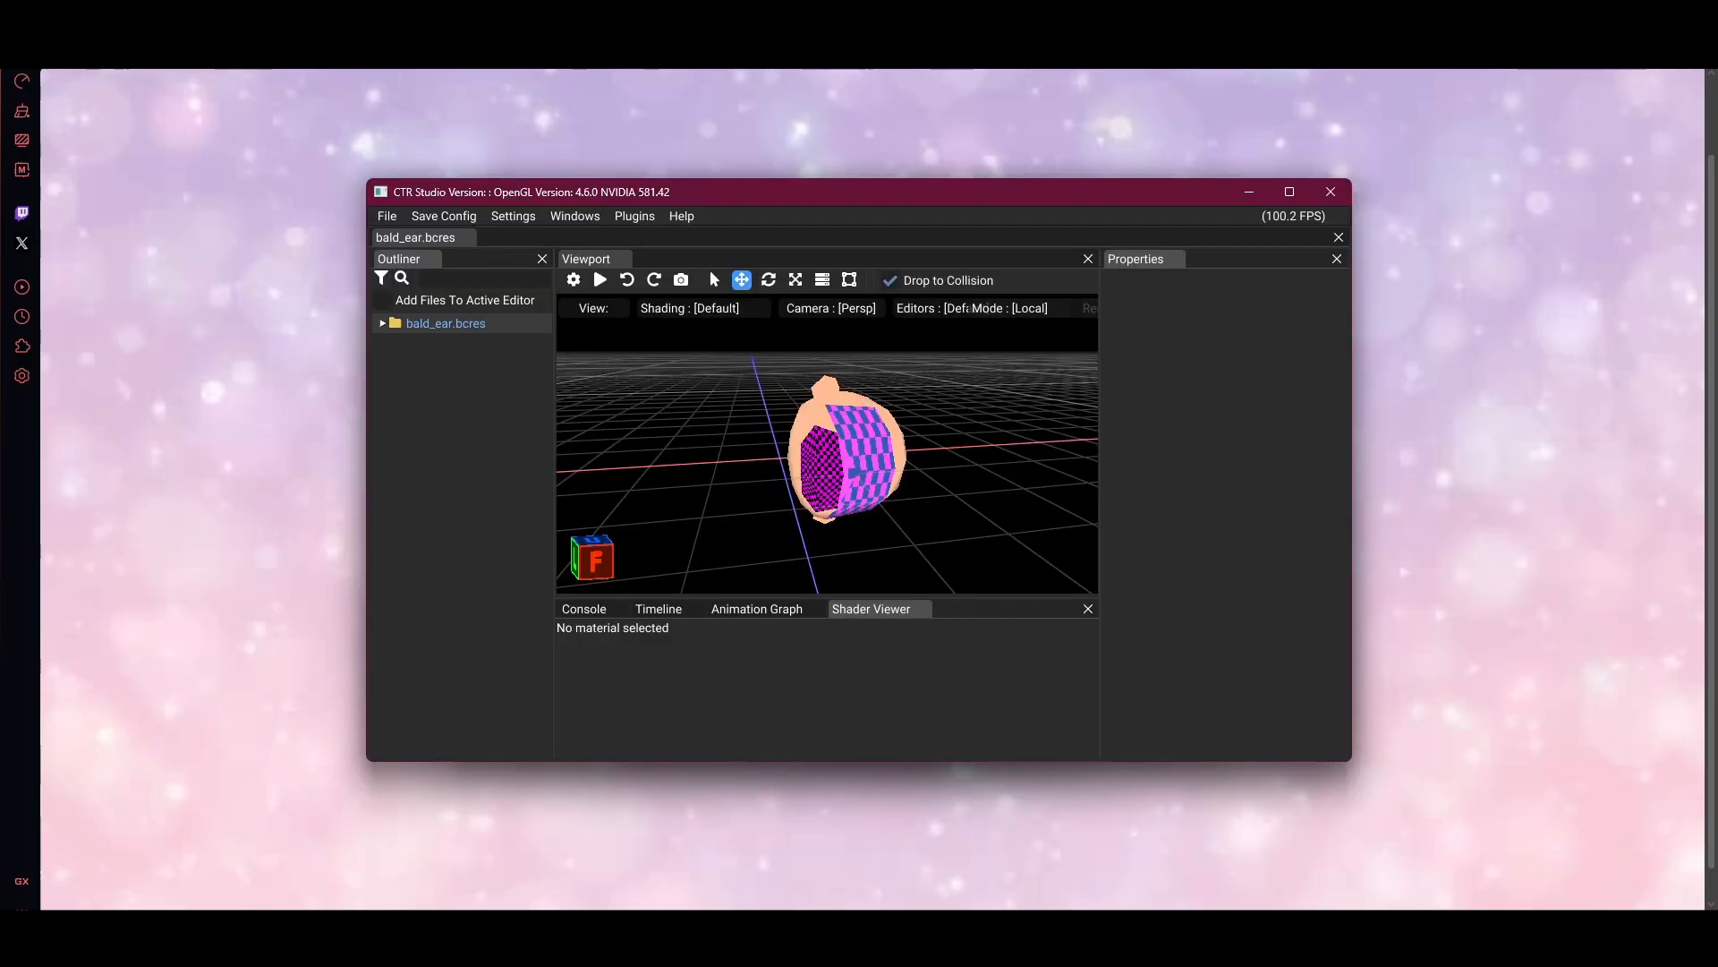
click(496, 385)
right_click(496, 385)
click(521, 399)
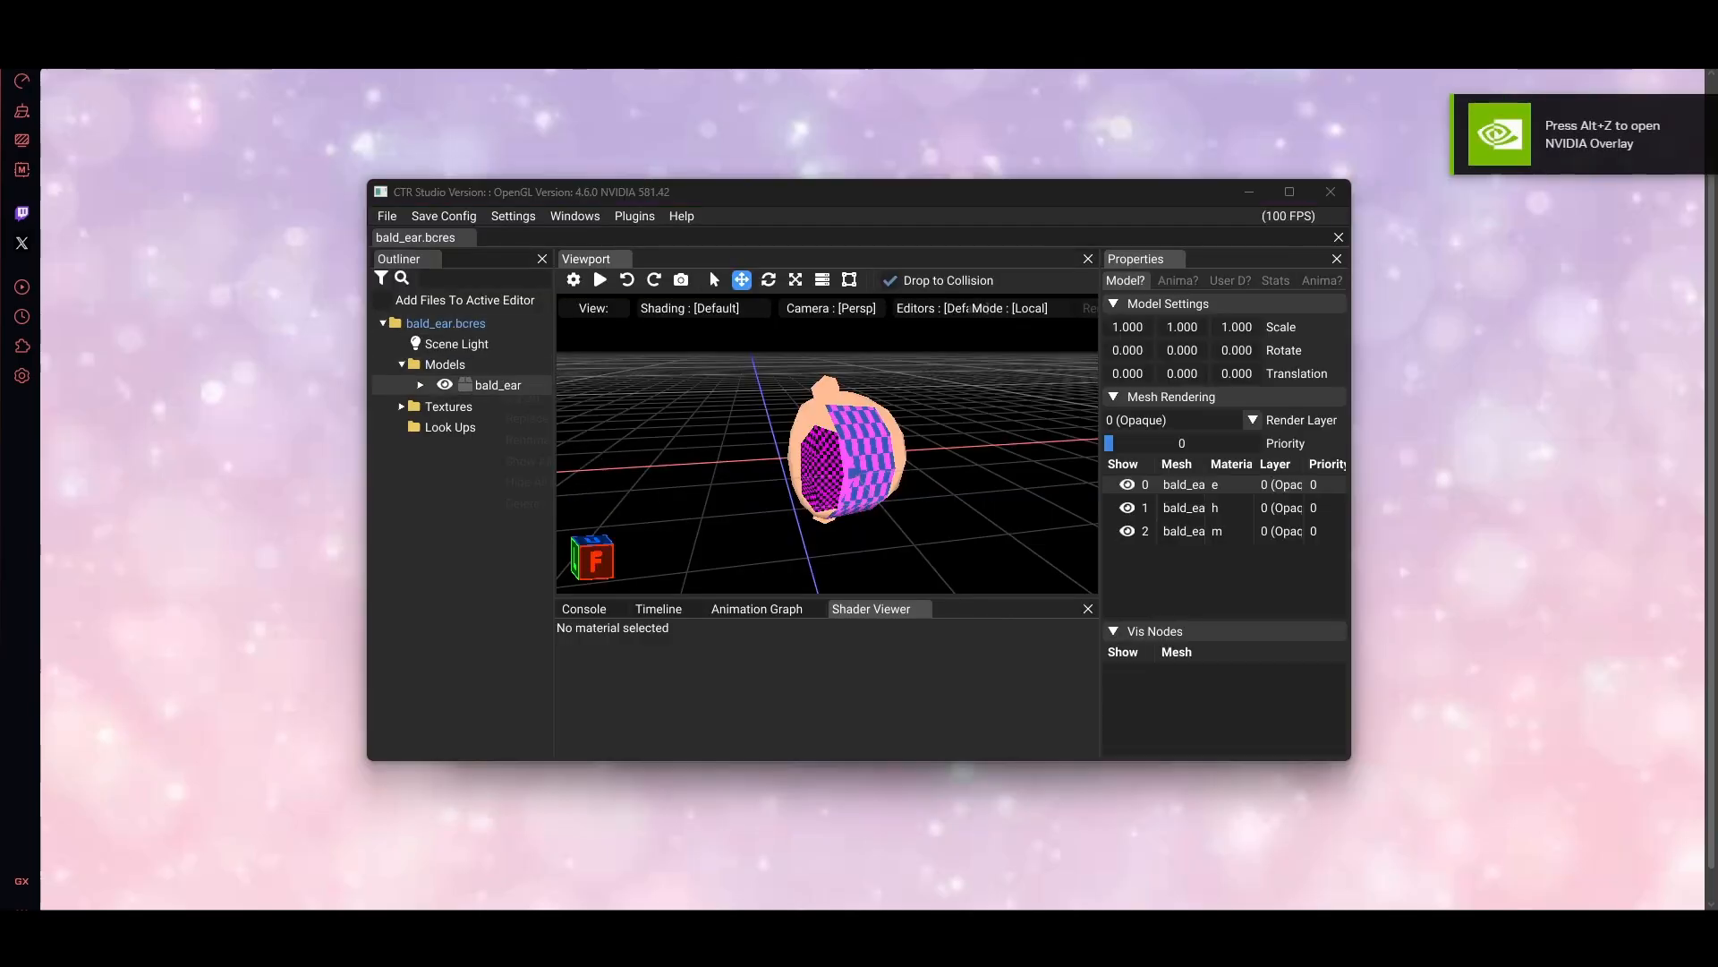
scroll(441, 439, up, 1)
click(455, 355)
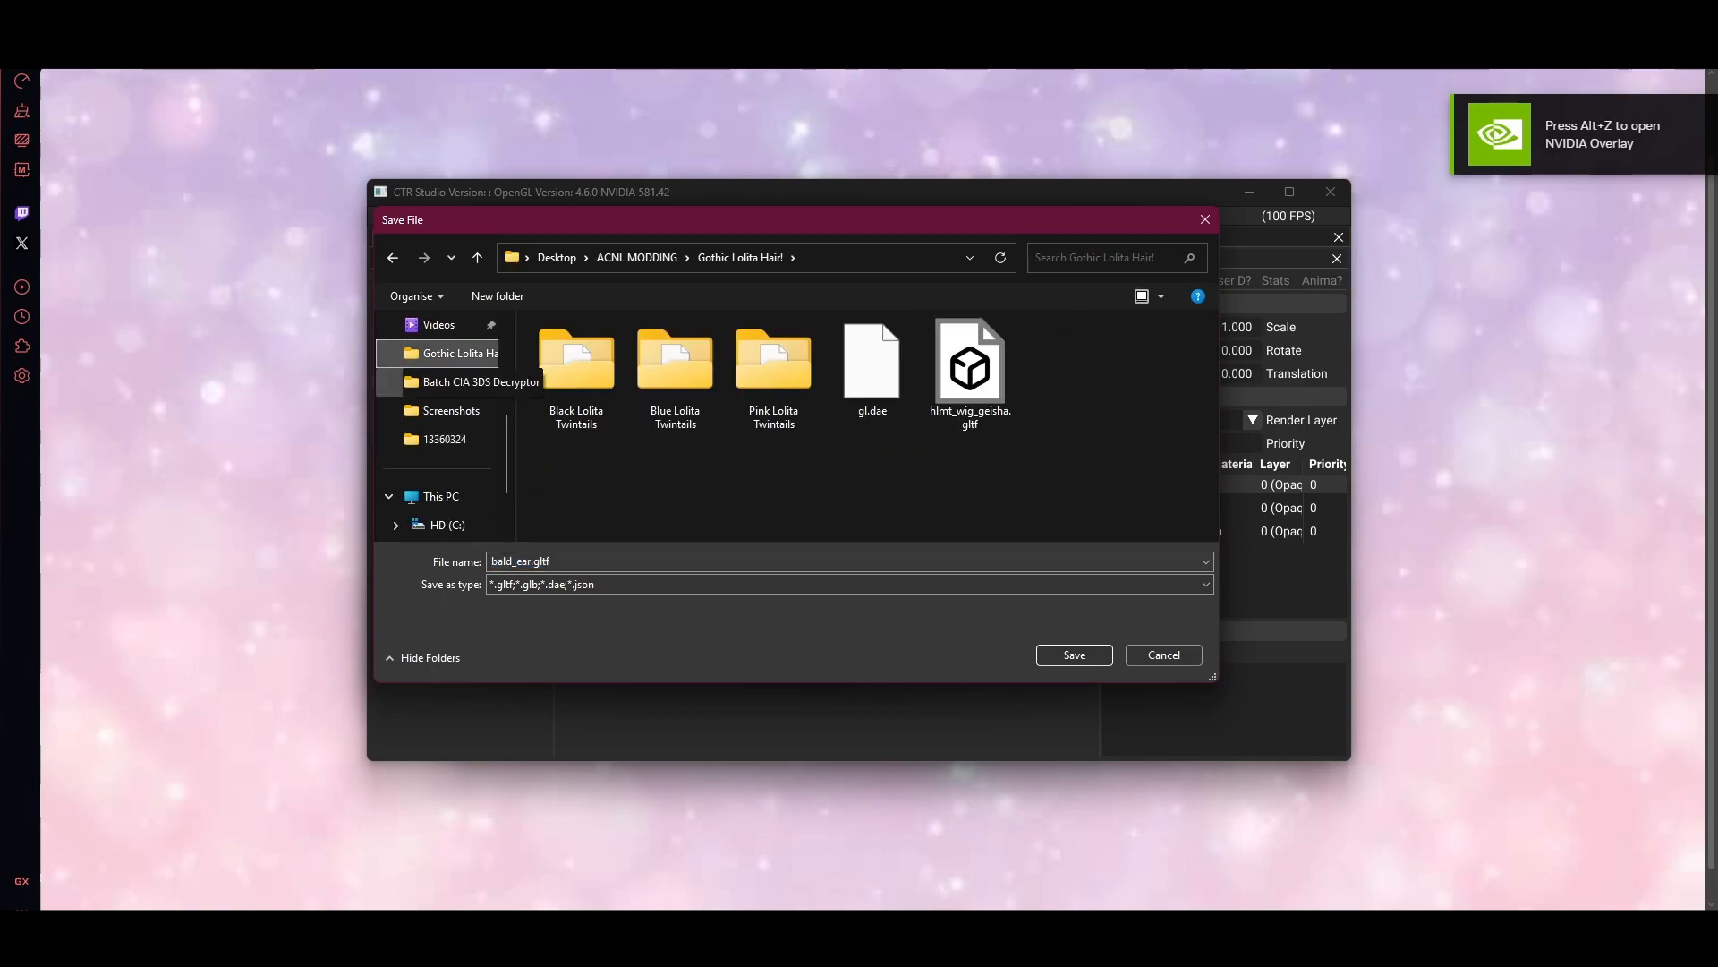
click(637, 257)
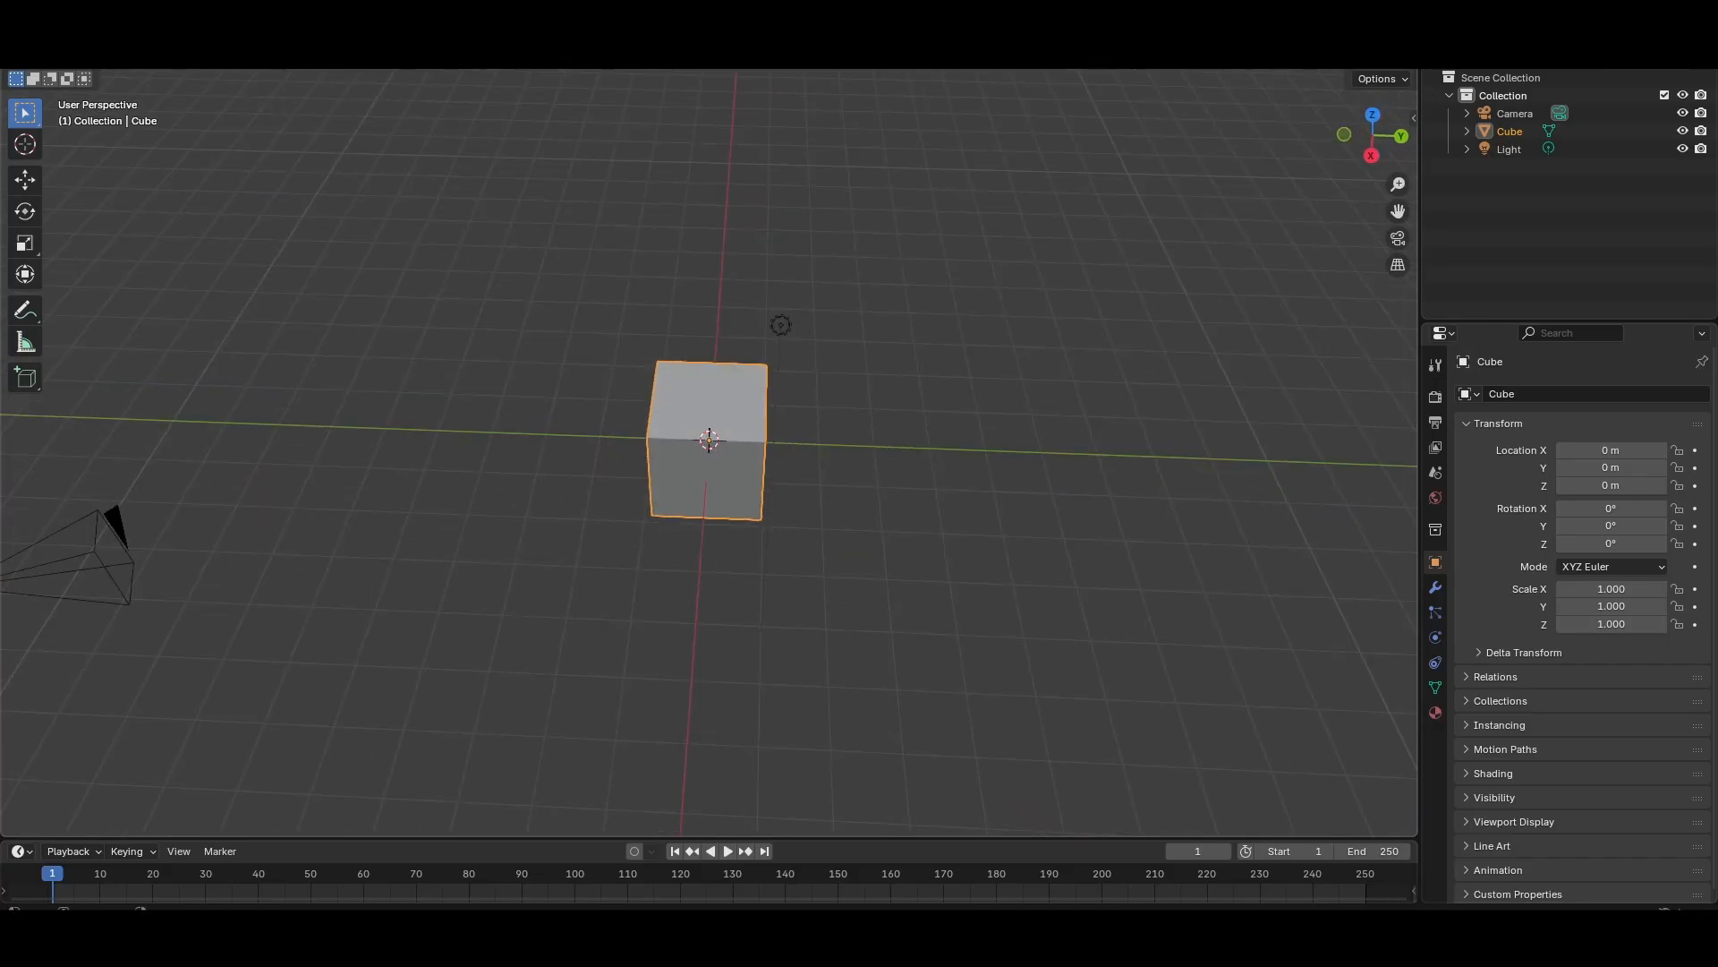
Switch to Blender and delete the default cube, camera and light from the scene.
scroll(709, 438, down, 3)
key(a)
key(x)
key(Return)
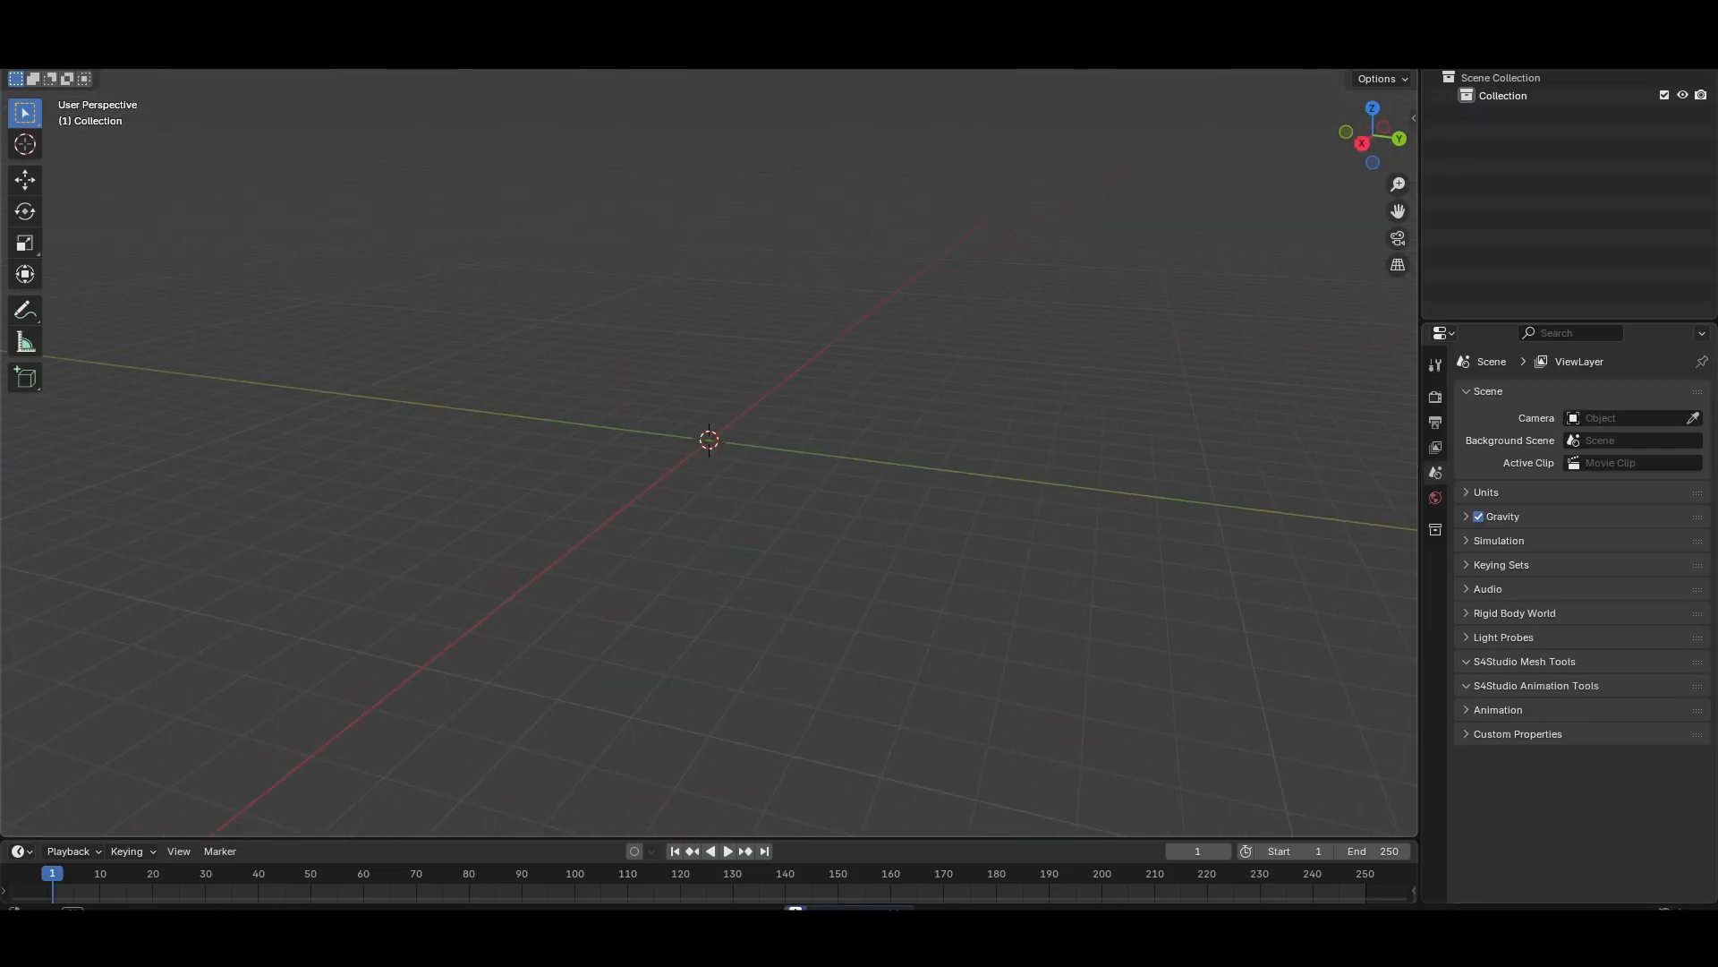
Import bald_ear.gltf from the ACNL MODDING folder as a glTF 2.0 file with the default import options.
click(38, 32)
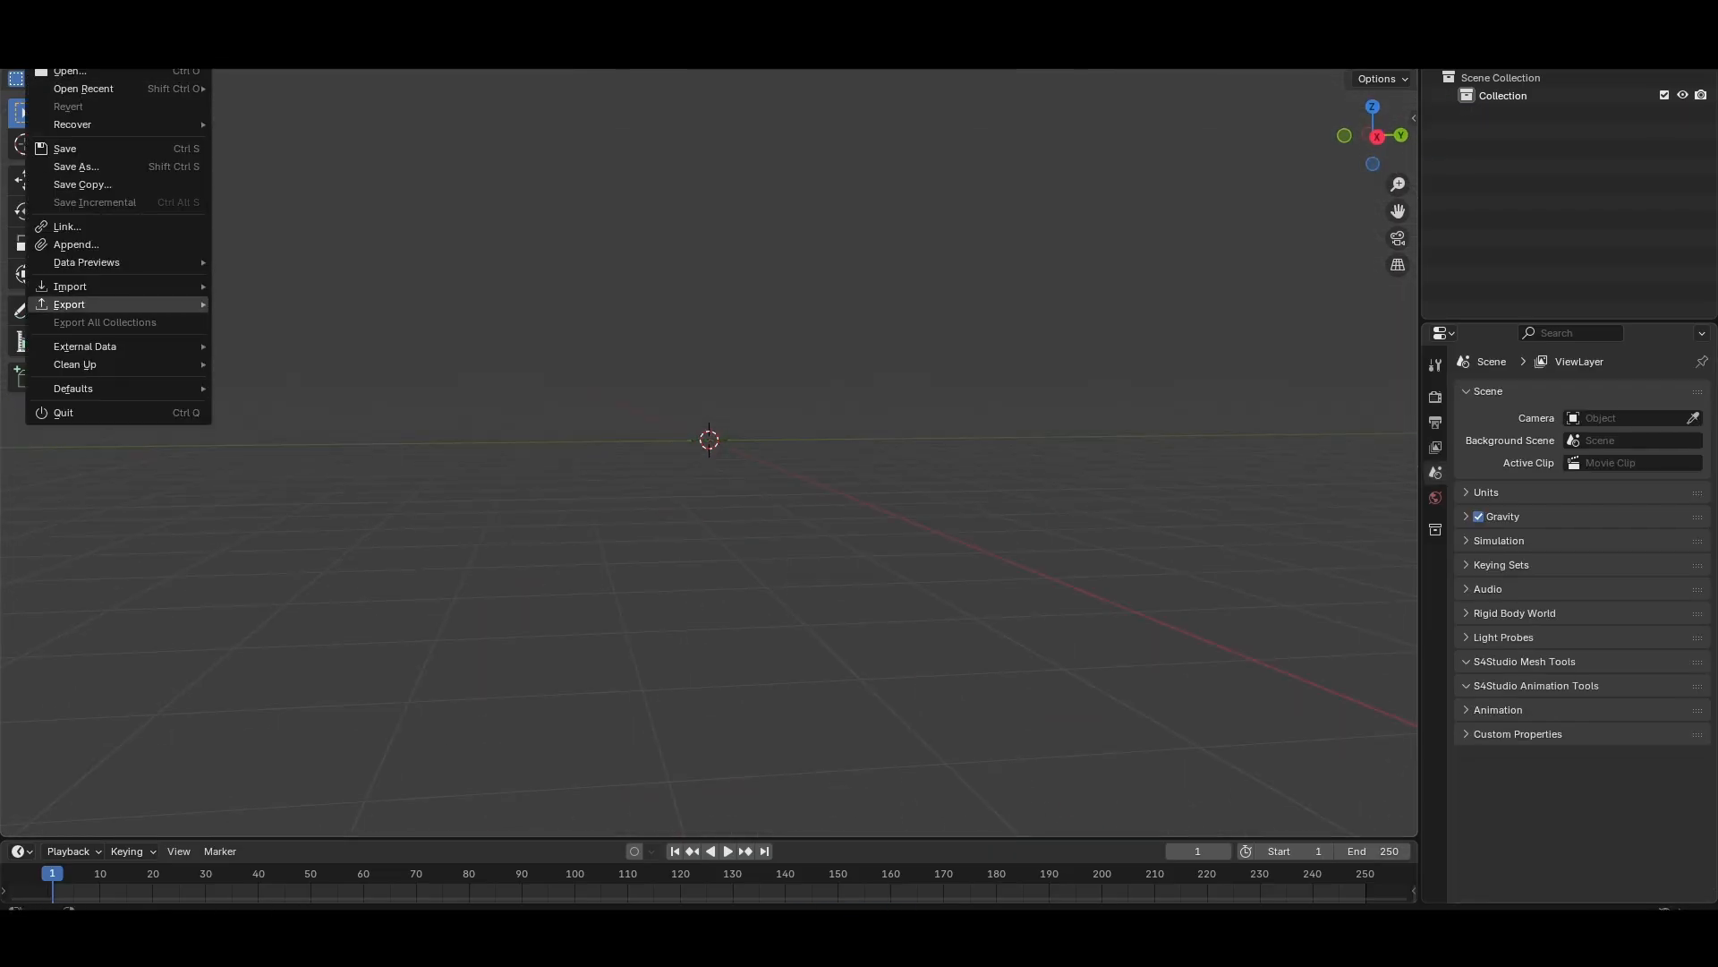
mouse_move(71, 287)
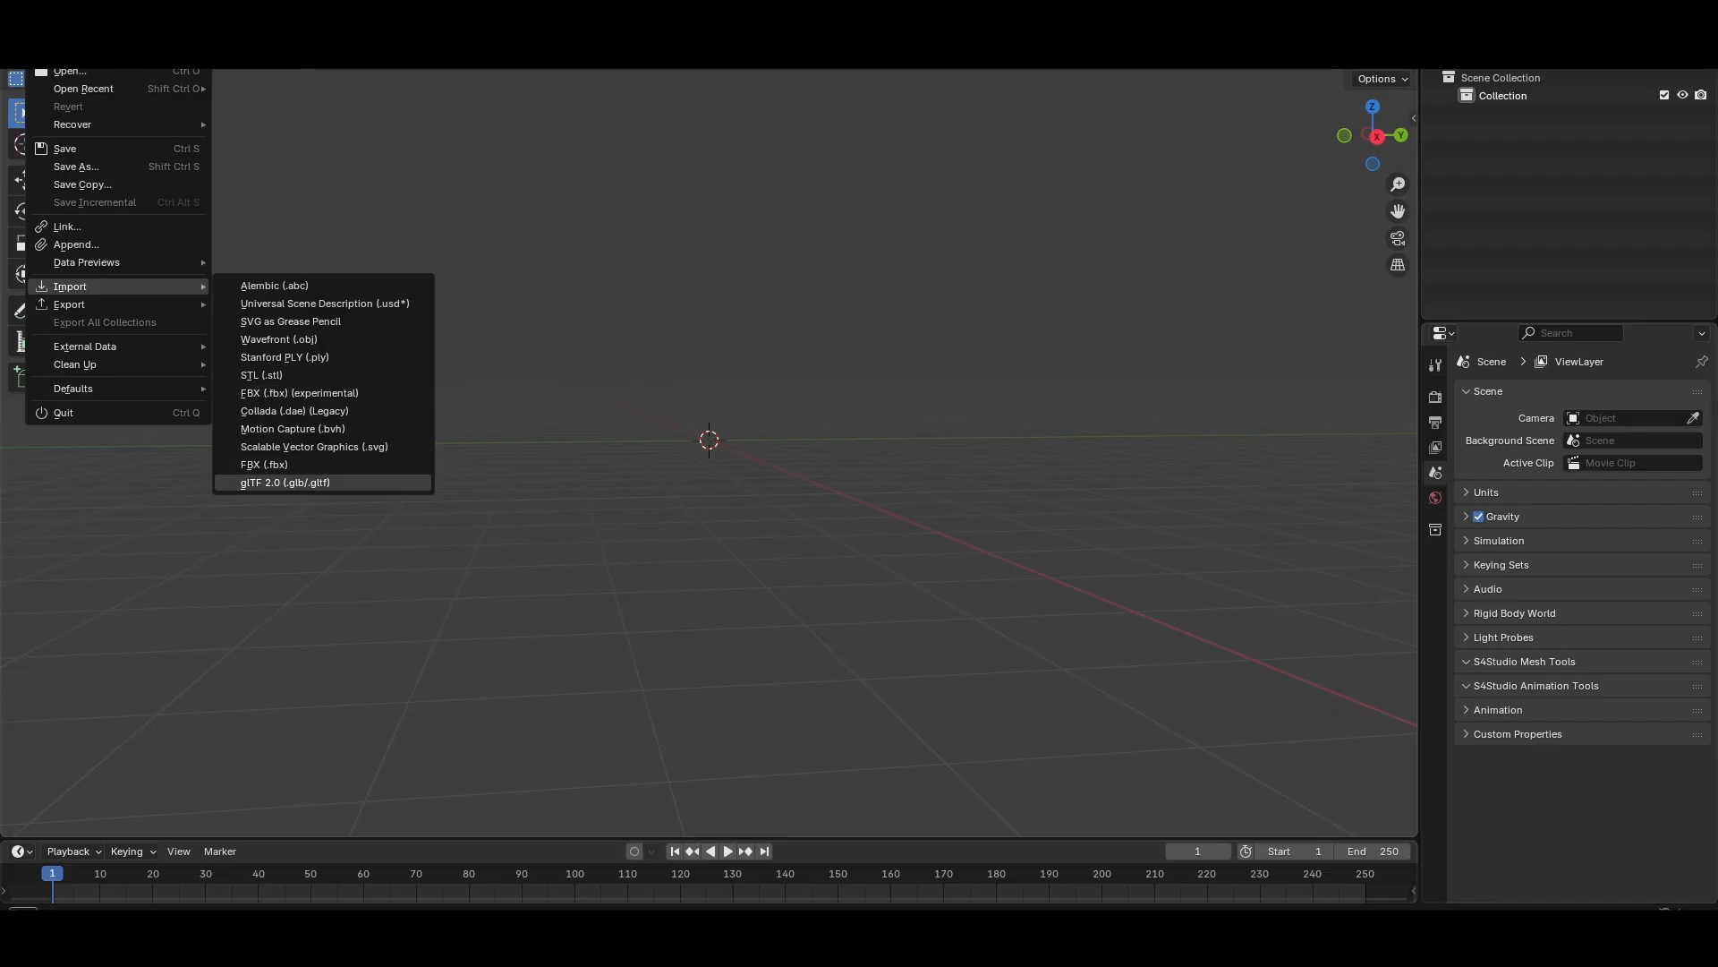
click(285, 483)
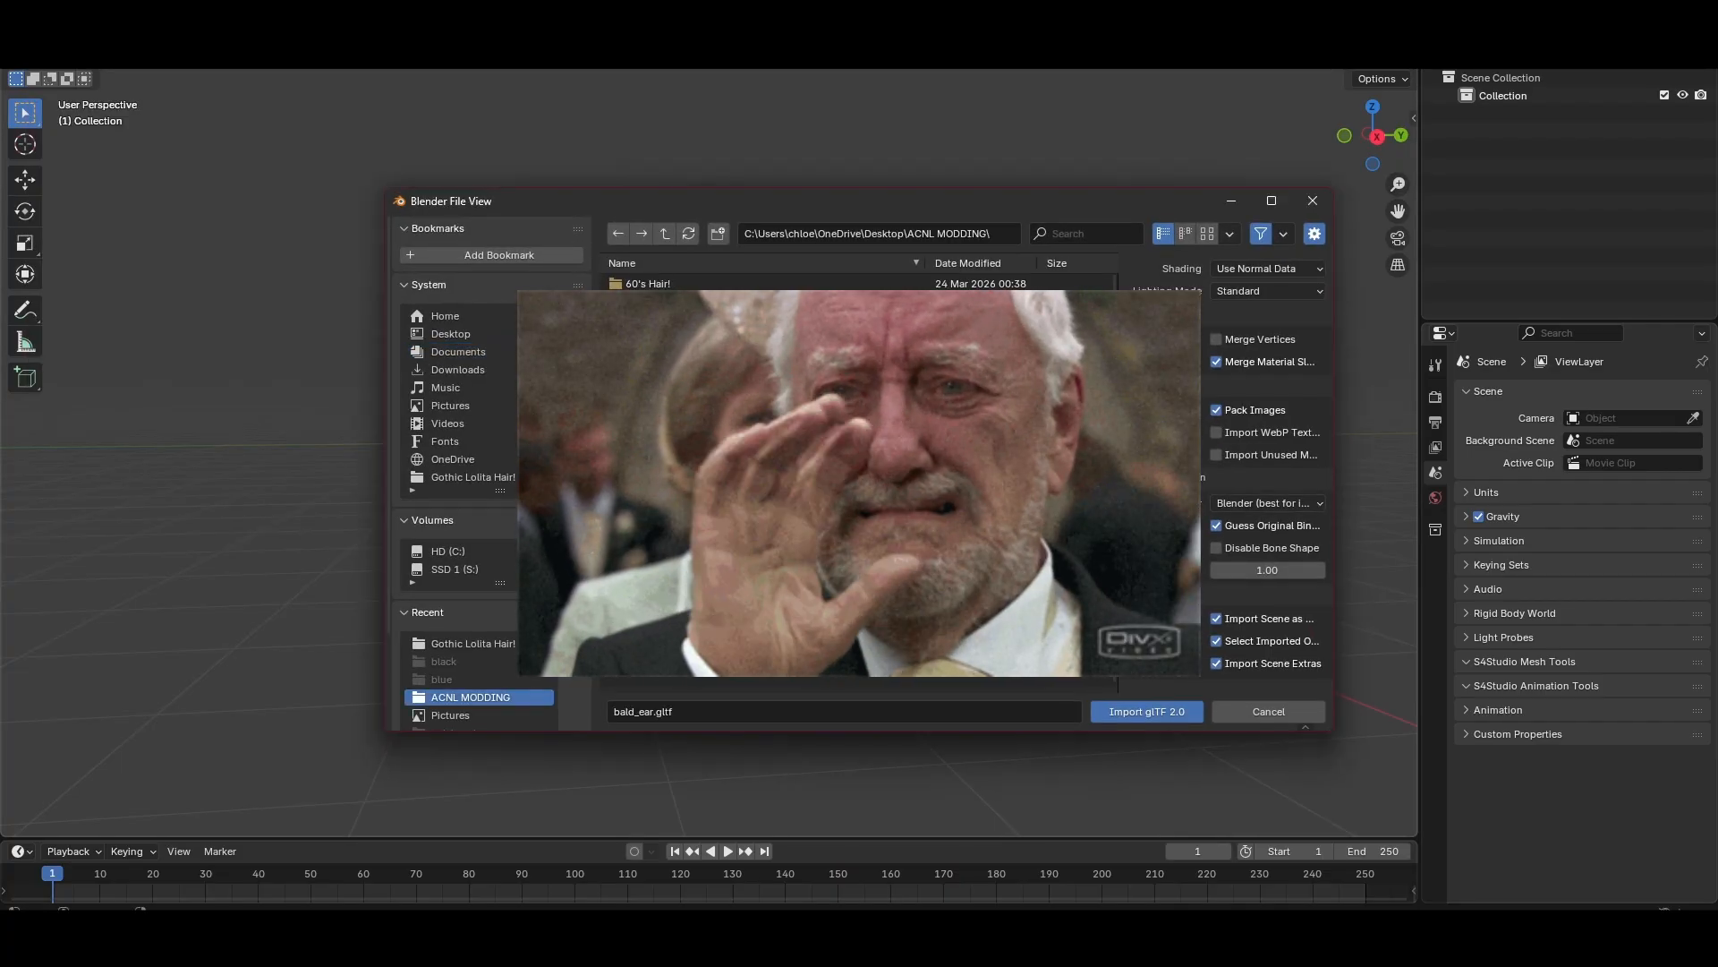
click(1164, 711)
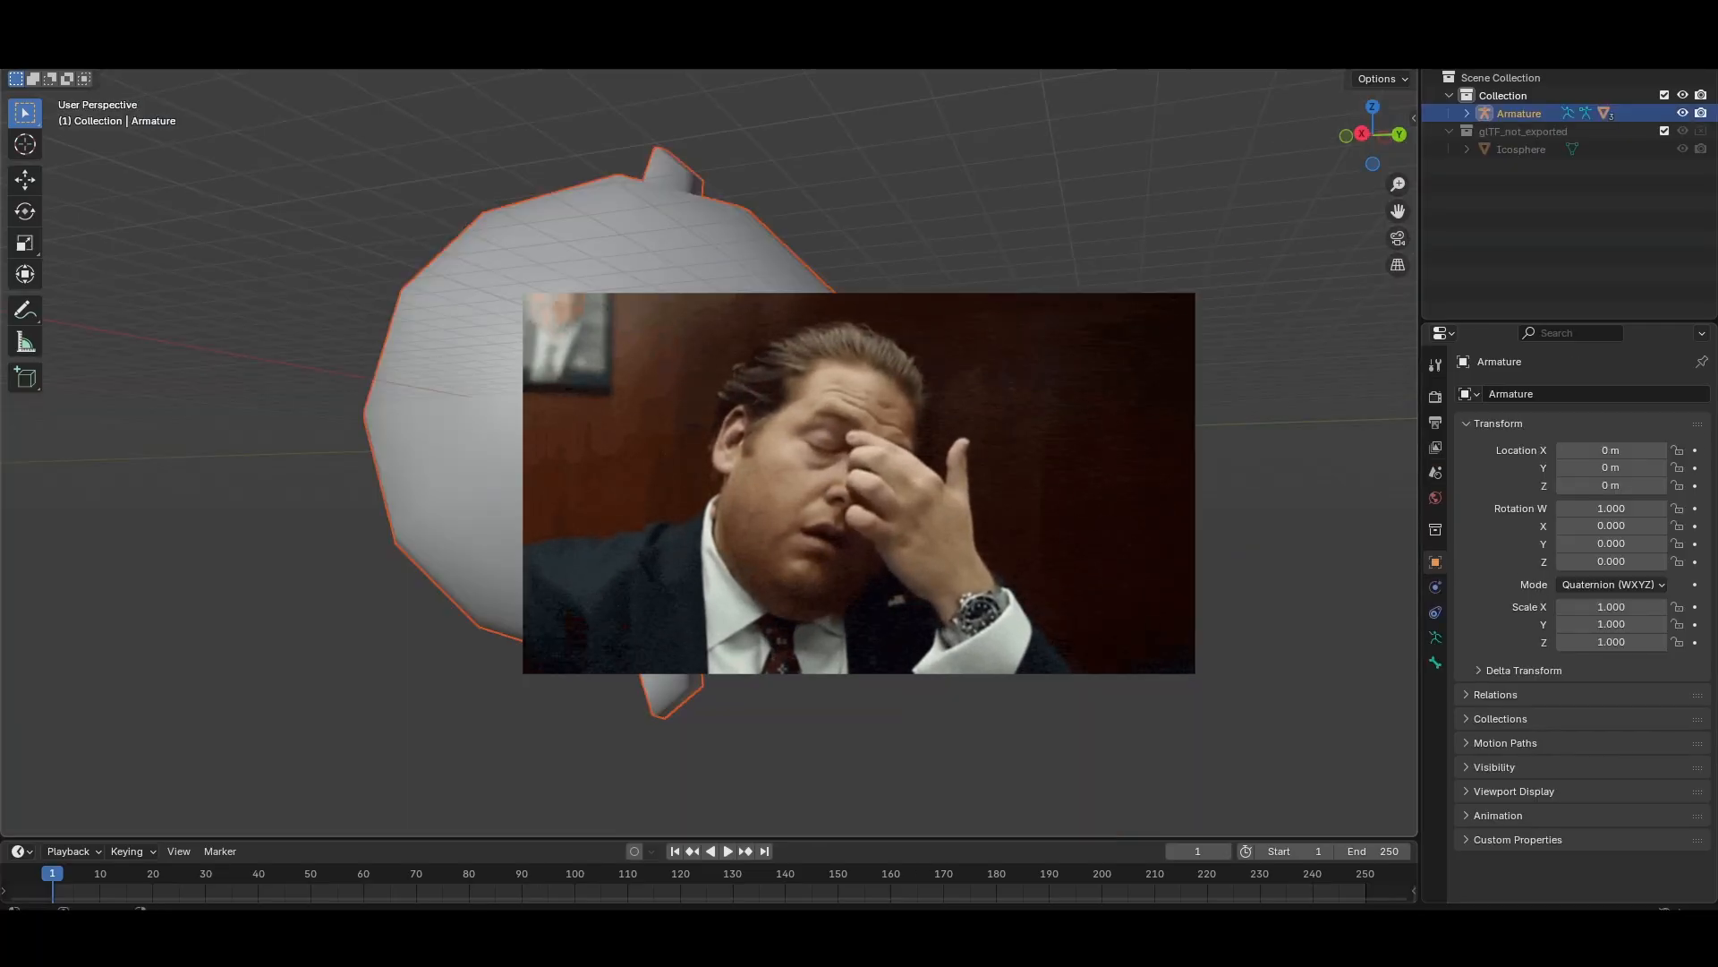
Deselect the imported head and import the wig's model file from the ACNL MODDING folder as glTF 2.0.
scroll(709, 452, down, 5)
middle_drag(626, 429, 876, 465)
scroll(877, 488, up, 3)
scroll(878, 487, up, 1)
click(1110, 465)
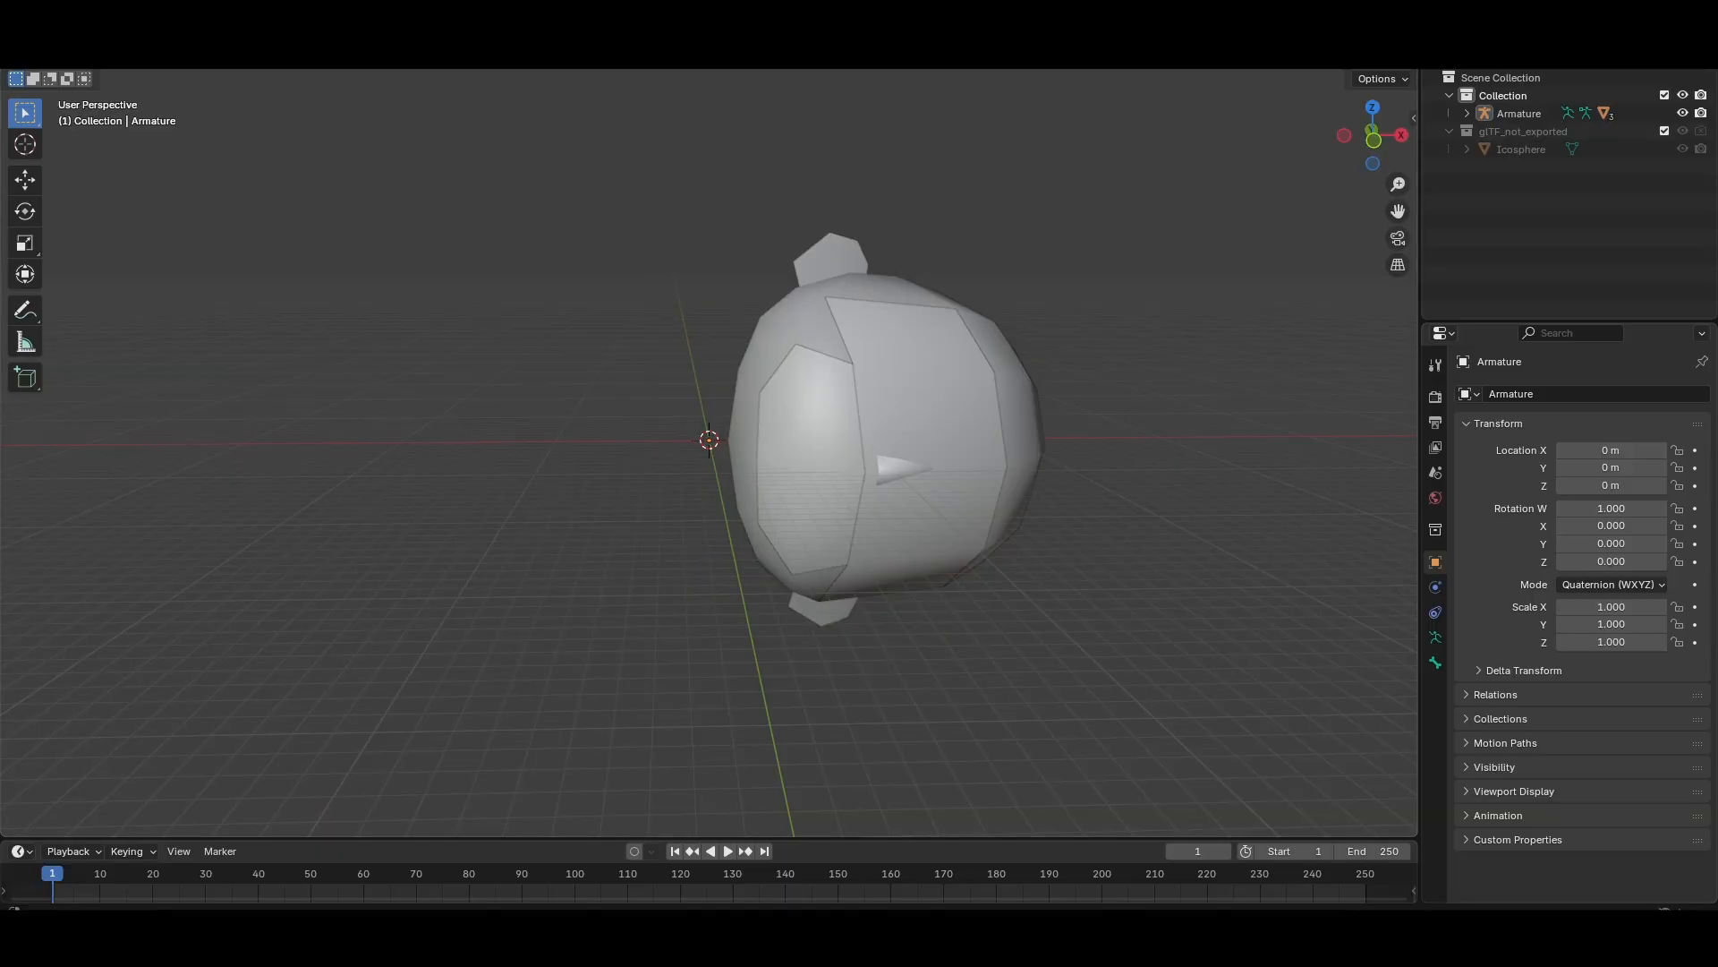
click(40, 34)
mouse_move(90, 286)
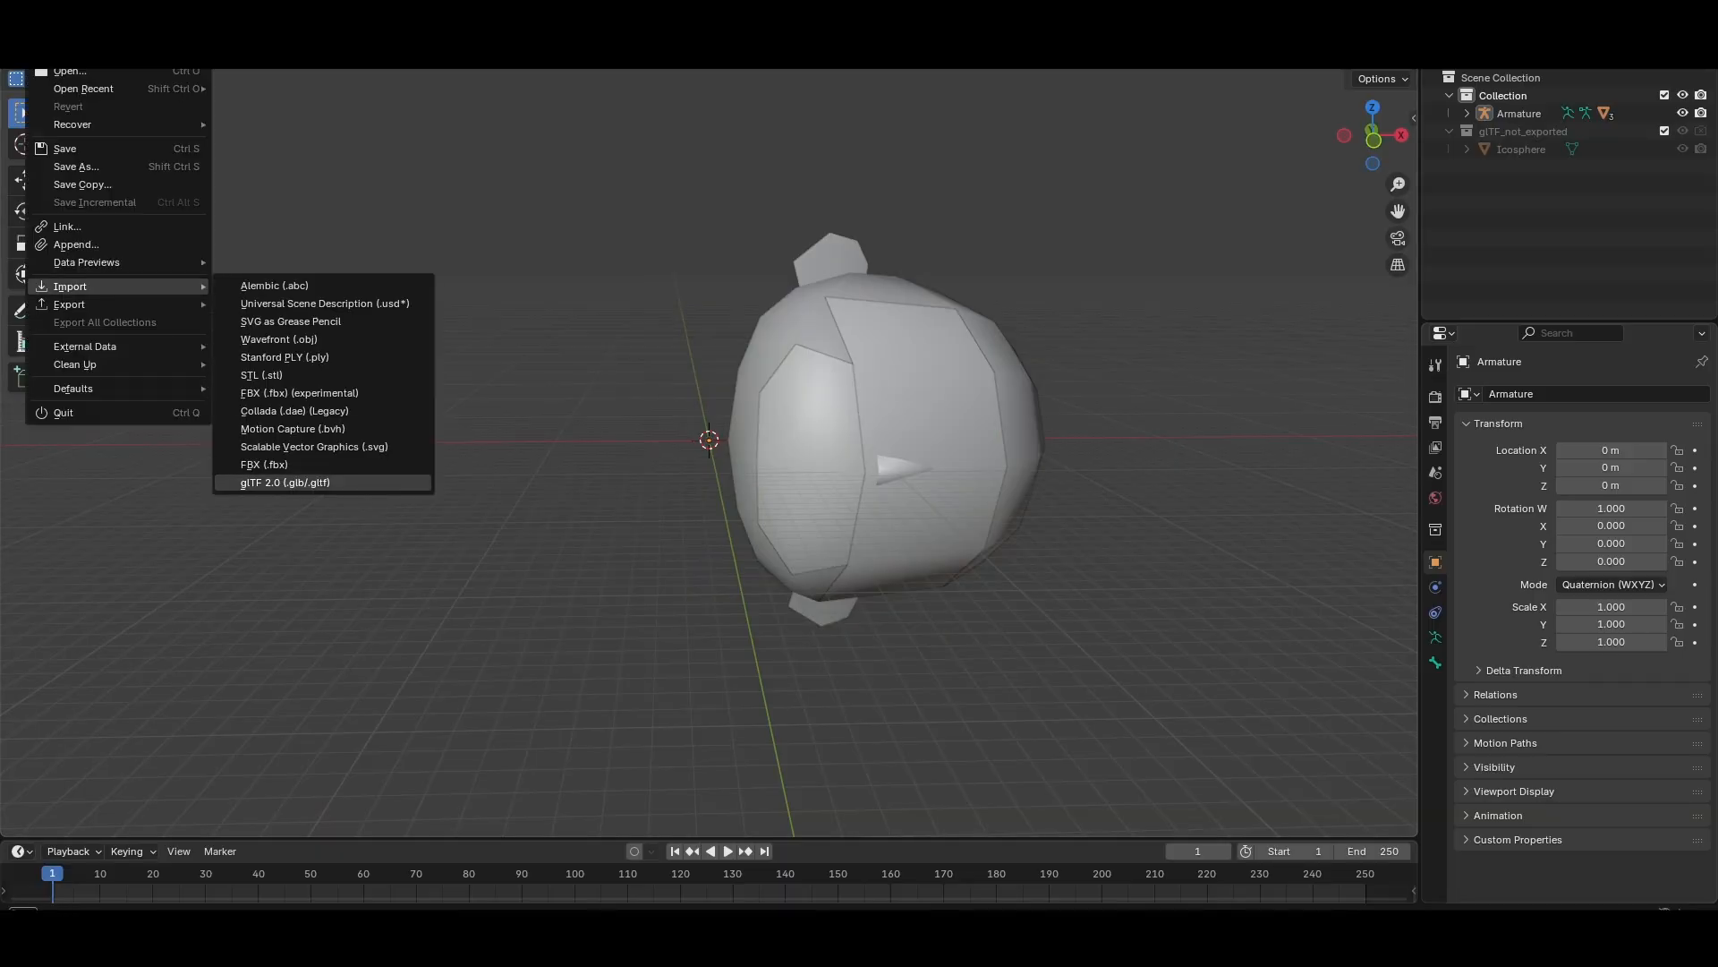
click(284, 482)
click(452, 333)
double_click(731, 679)
Rotate the imported head and wig together by -90° about the global Y axis, deselect them and view from the front.
middle_drag(770, 554, 685, 553)
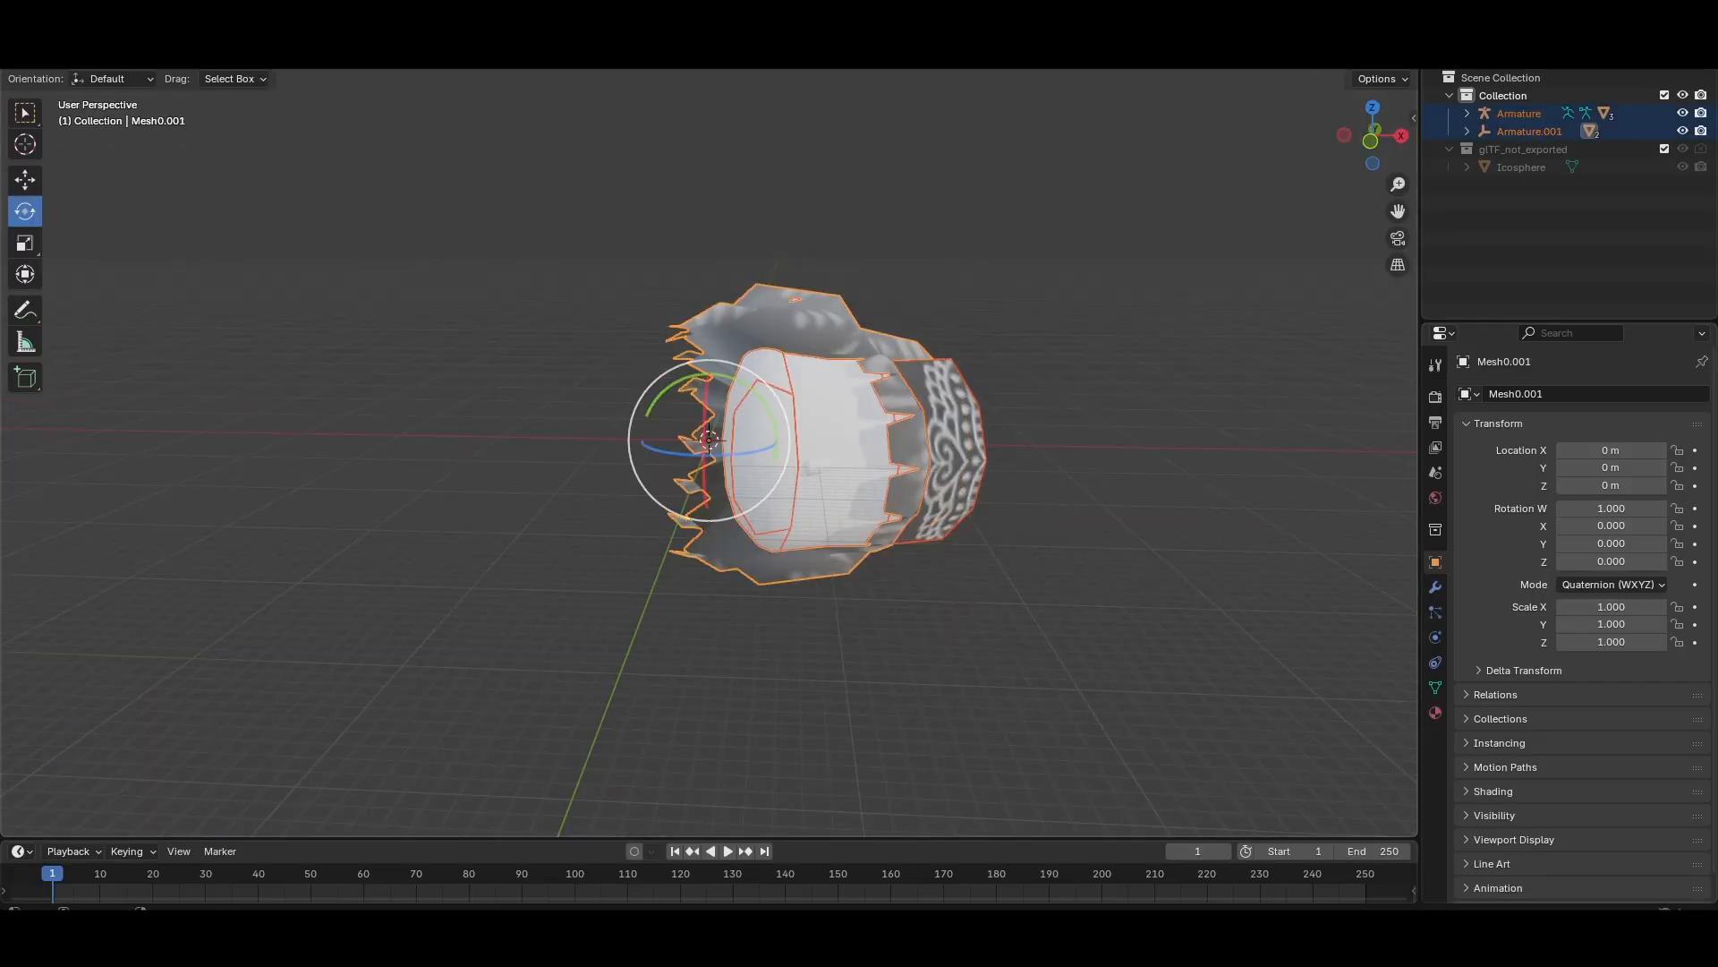
drag(756, 392, 723, 375)
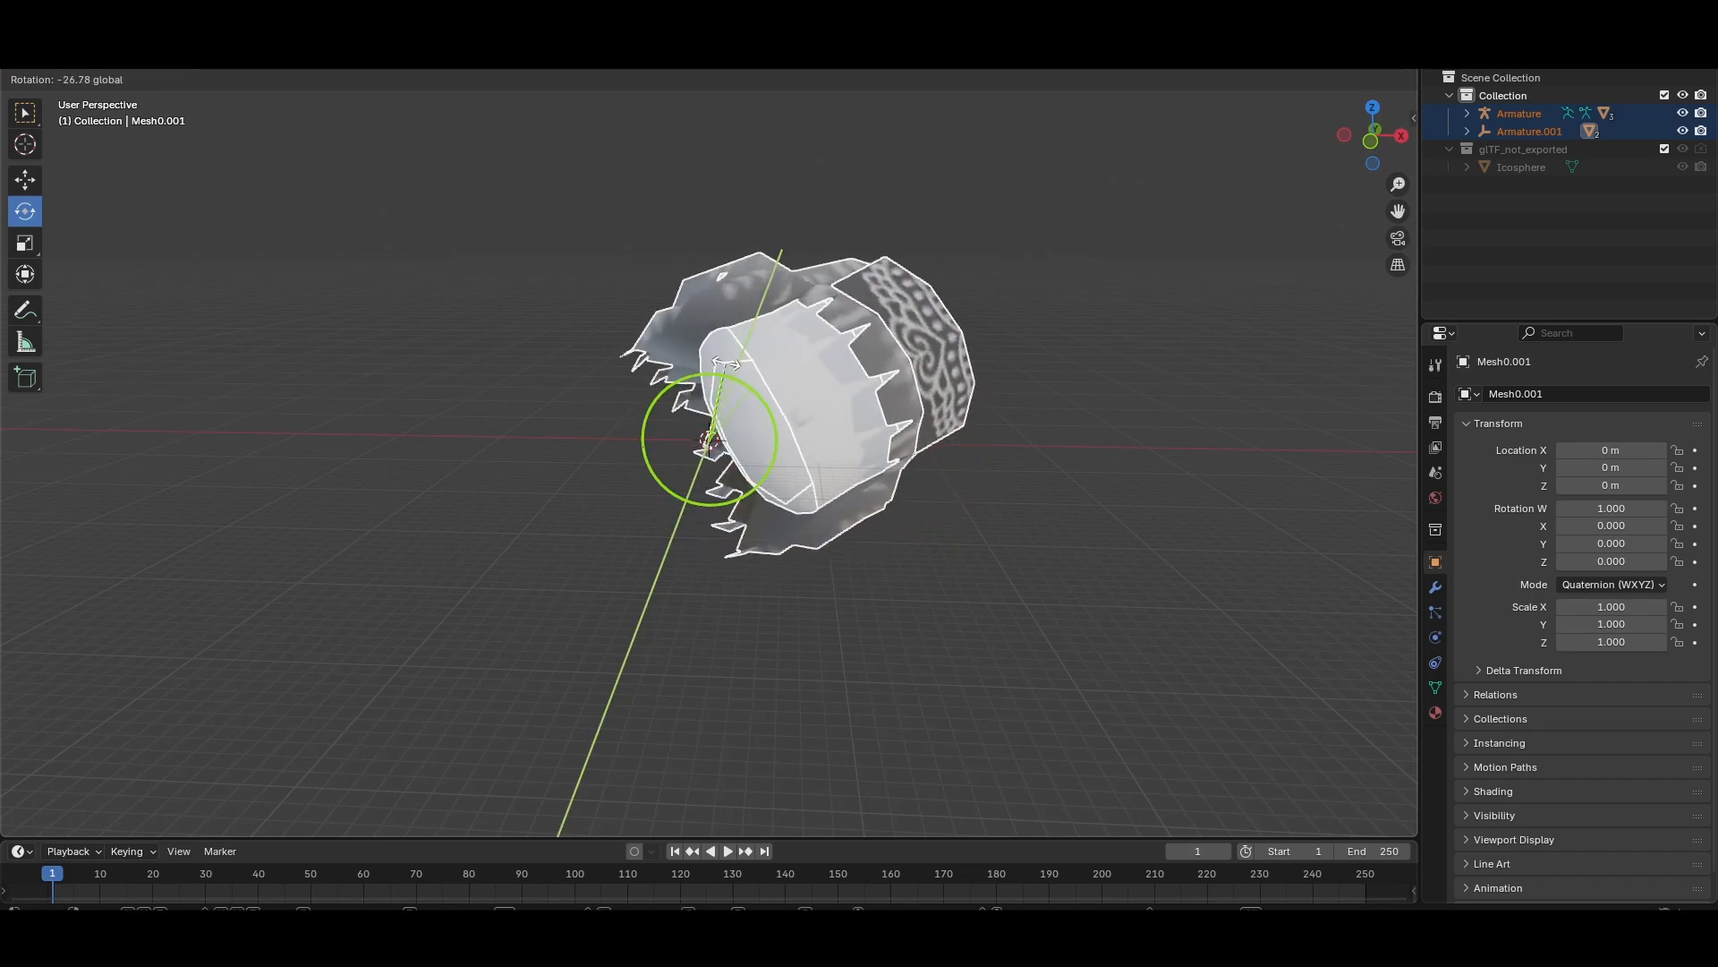
text(-90)
key(Return)
middle_drag(724, 375, 763, 380)
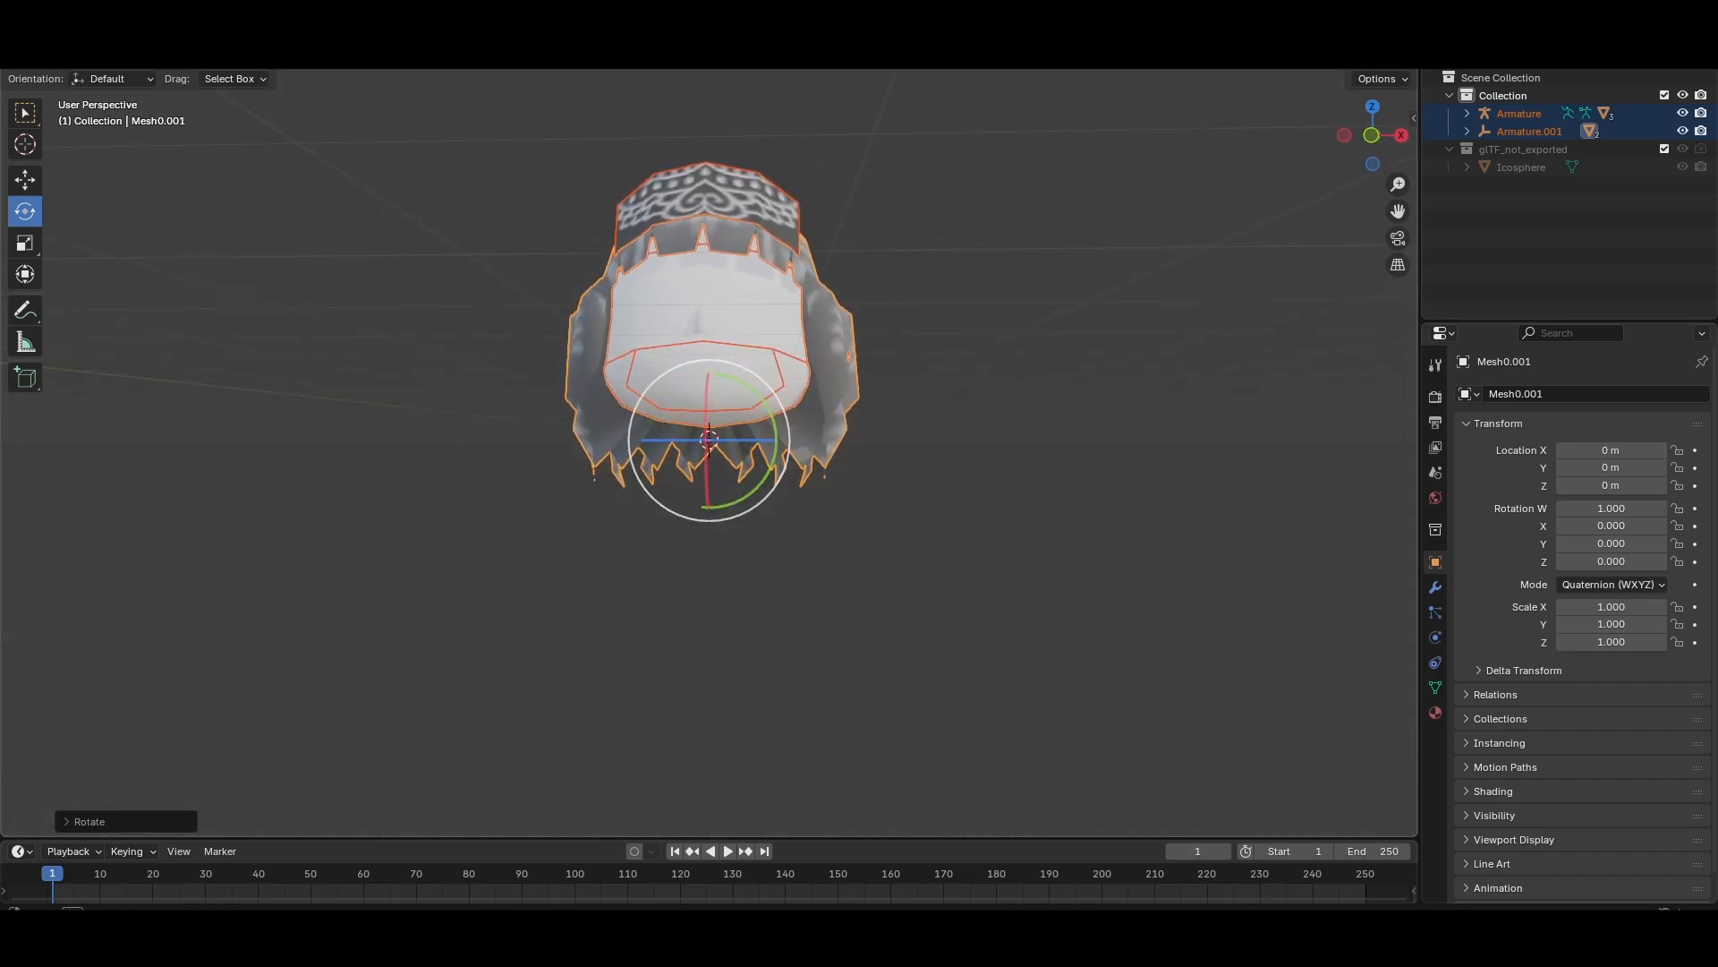
click(967, 537)
key(KP_1)
scroll(709, 447, down, 2)
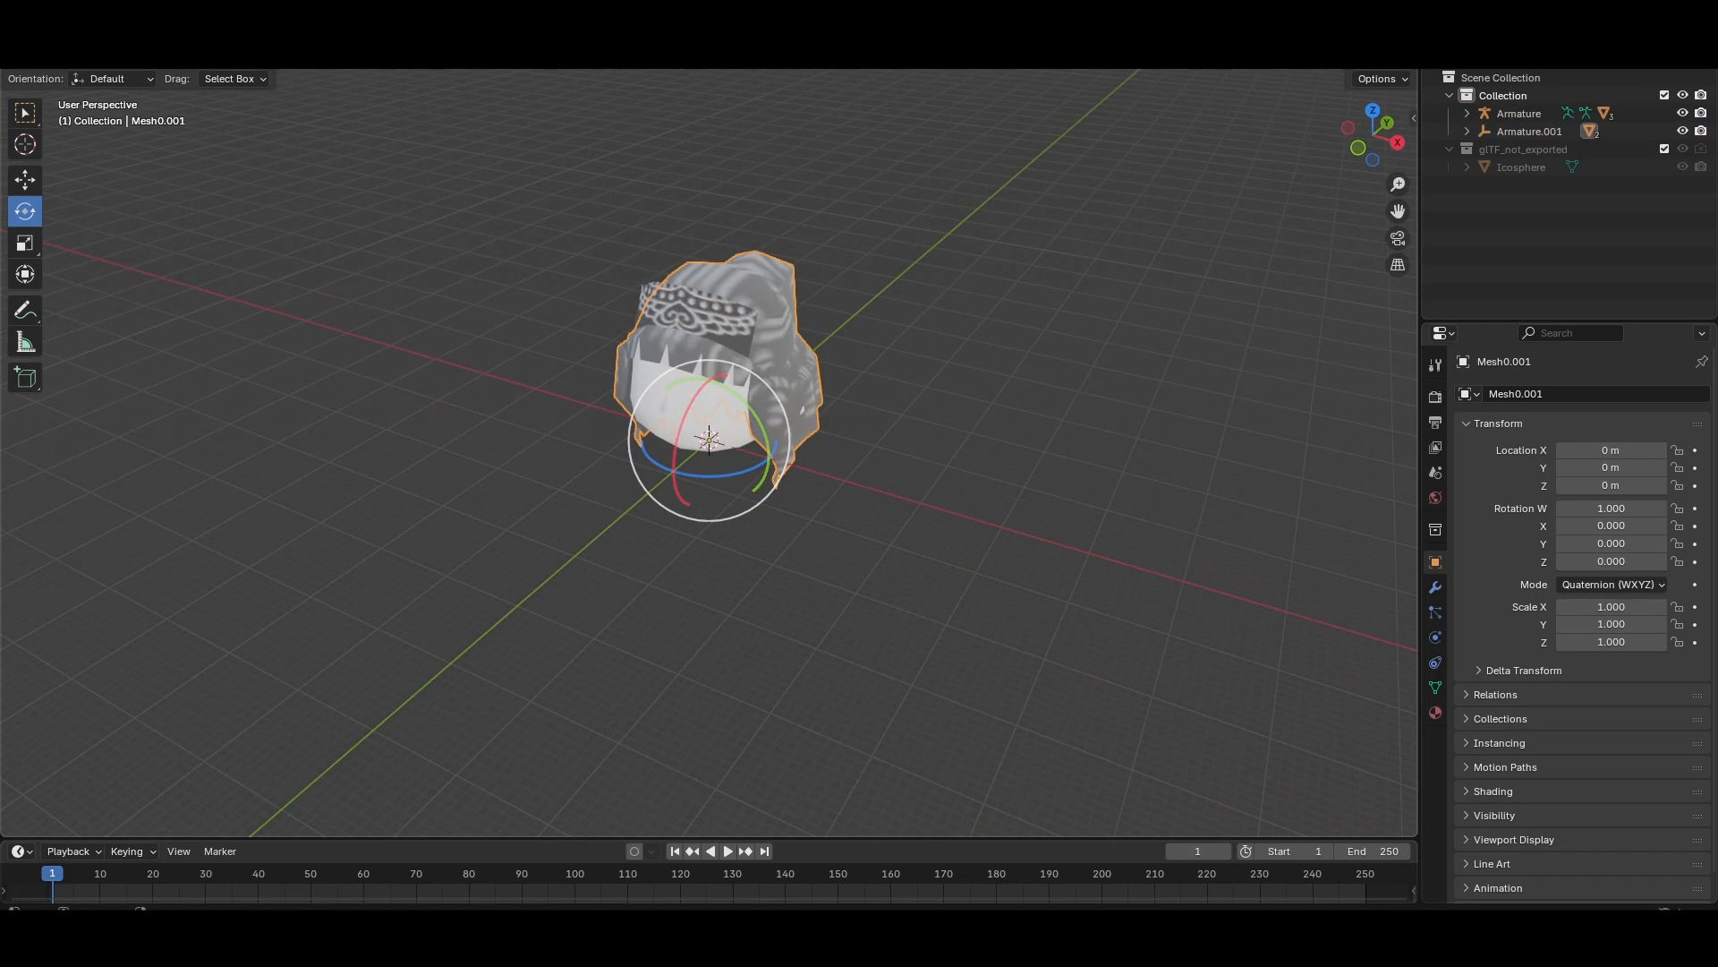
Expand both armatures in the outliner and hide the wig meshes Mesh0.001 and Mesh1.001.
click(1467, 114)
click(1467, 221)
click(1683, 239)
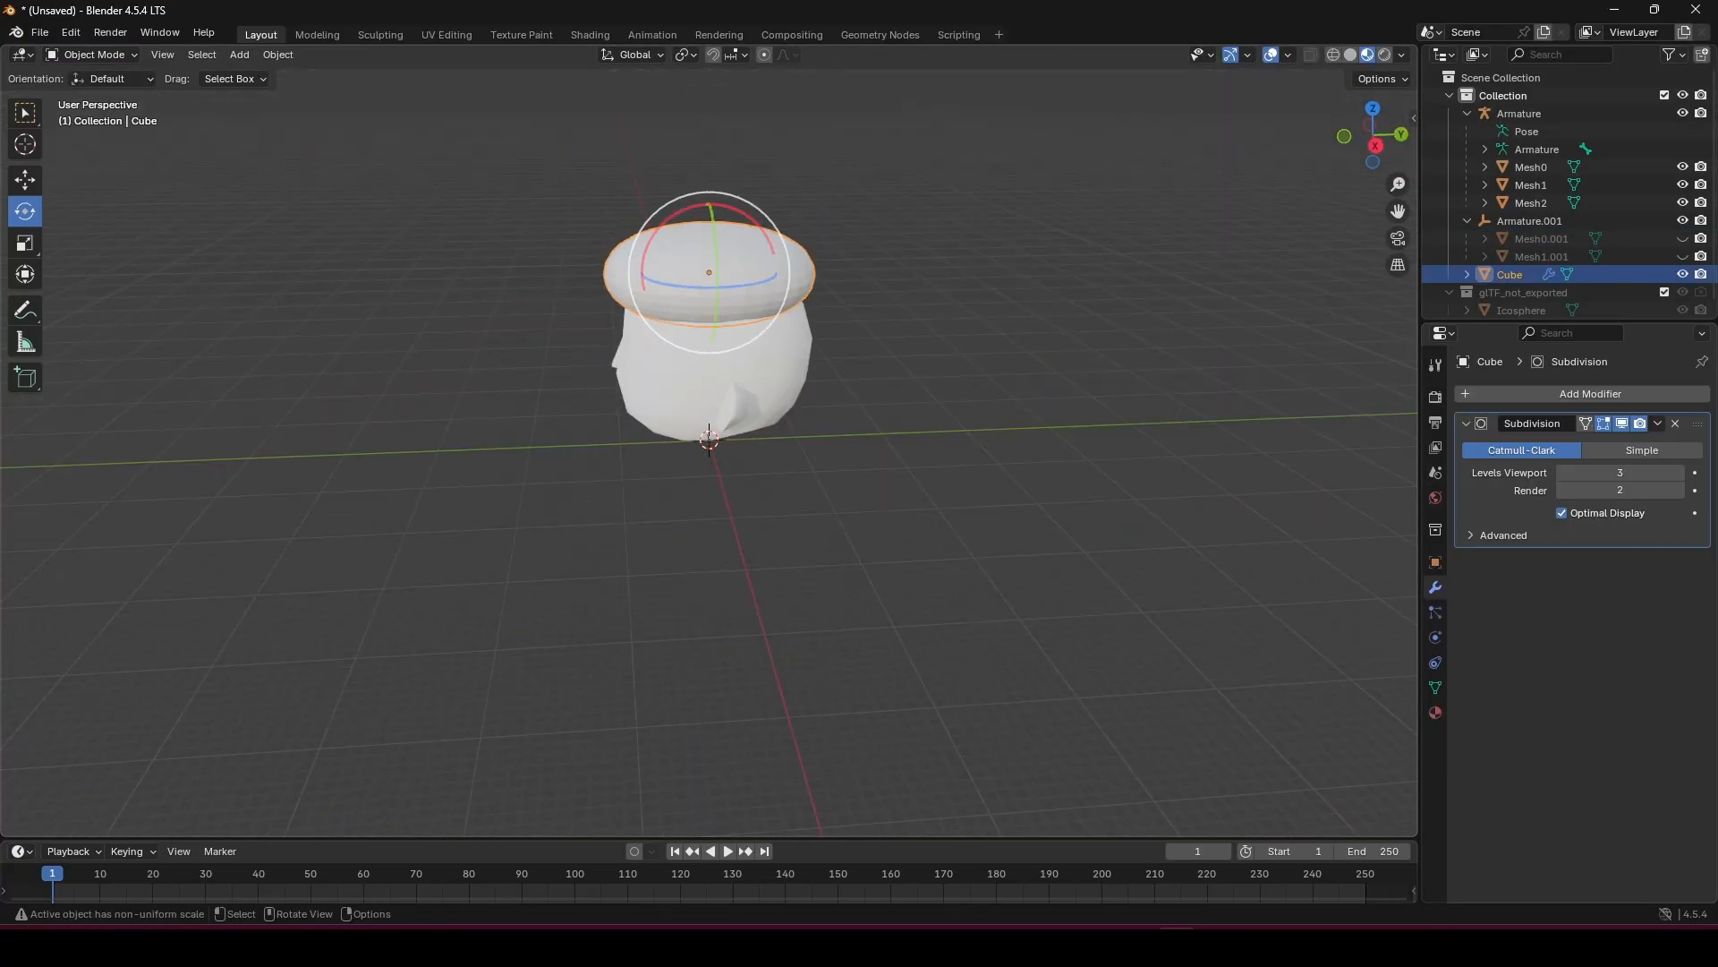
Scale the subdivided hair cube along Z, add a loop cut and move the selected geometry along Z.
key(s)
key(z)
key(Tab)
click(25, 506)
click(864, 292)
click(25, 113)
key(g)
key(z)
Prepare another loop cut on the hair cube and scale its geometry along X to fit the head's width.
click(25, 506)
key(a)
key(s)
key(x)
click(1243, 545)
click(25, 113)
key(s)
key(x)
click(863, 295)
Move the lower back edge of the hair cage and scale it along X to shape the hair's lower end.
middle_drag(863, 294, 573, 304)
click(938, 537)
key(g)
key(s)
key(x)
click(902, 549)
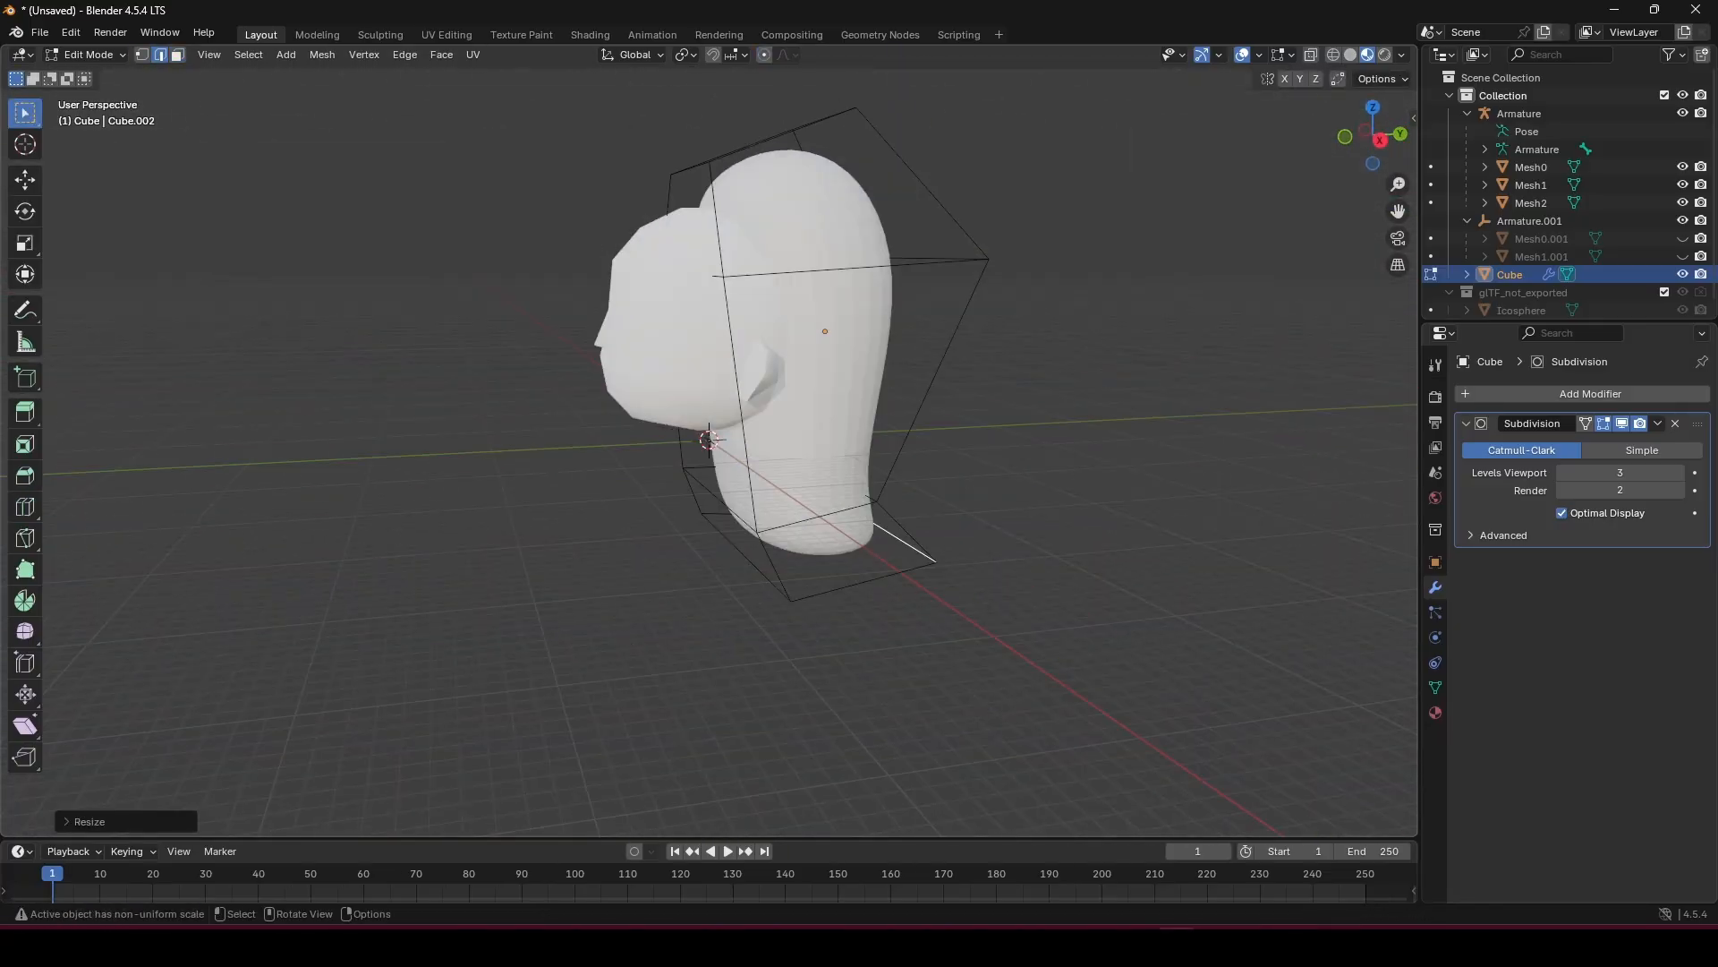
middle_drag(901, 549, 1163, 537)
Add a second cube for the fringe, give it a Subdivision modifier and move it along Z.
key(Tab)
click(240, 54)
click(394, 116)
click(1590, 394)
double_click(1620, 473)
key(g)
key(z)
Scale the fringe cube's edges in Edit Mode, and set up Sculpt Mode with the Grab brush to shape it.
middle_drag(573, 447, 940, 439)
click(716, 295)
click(93, 55)
click(93, 112)
key(Tab)
key(2)
key(s)
click(93, 55)
click(93, 112)
click(1043, 813)
middle_drag(786, 659, 787, 502)
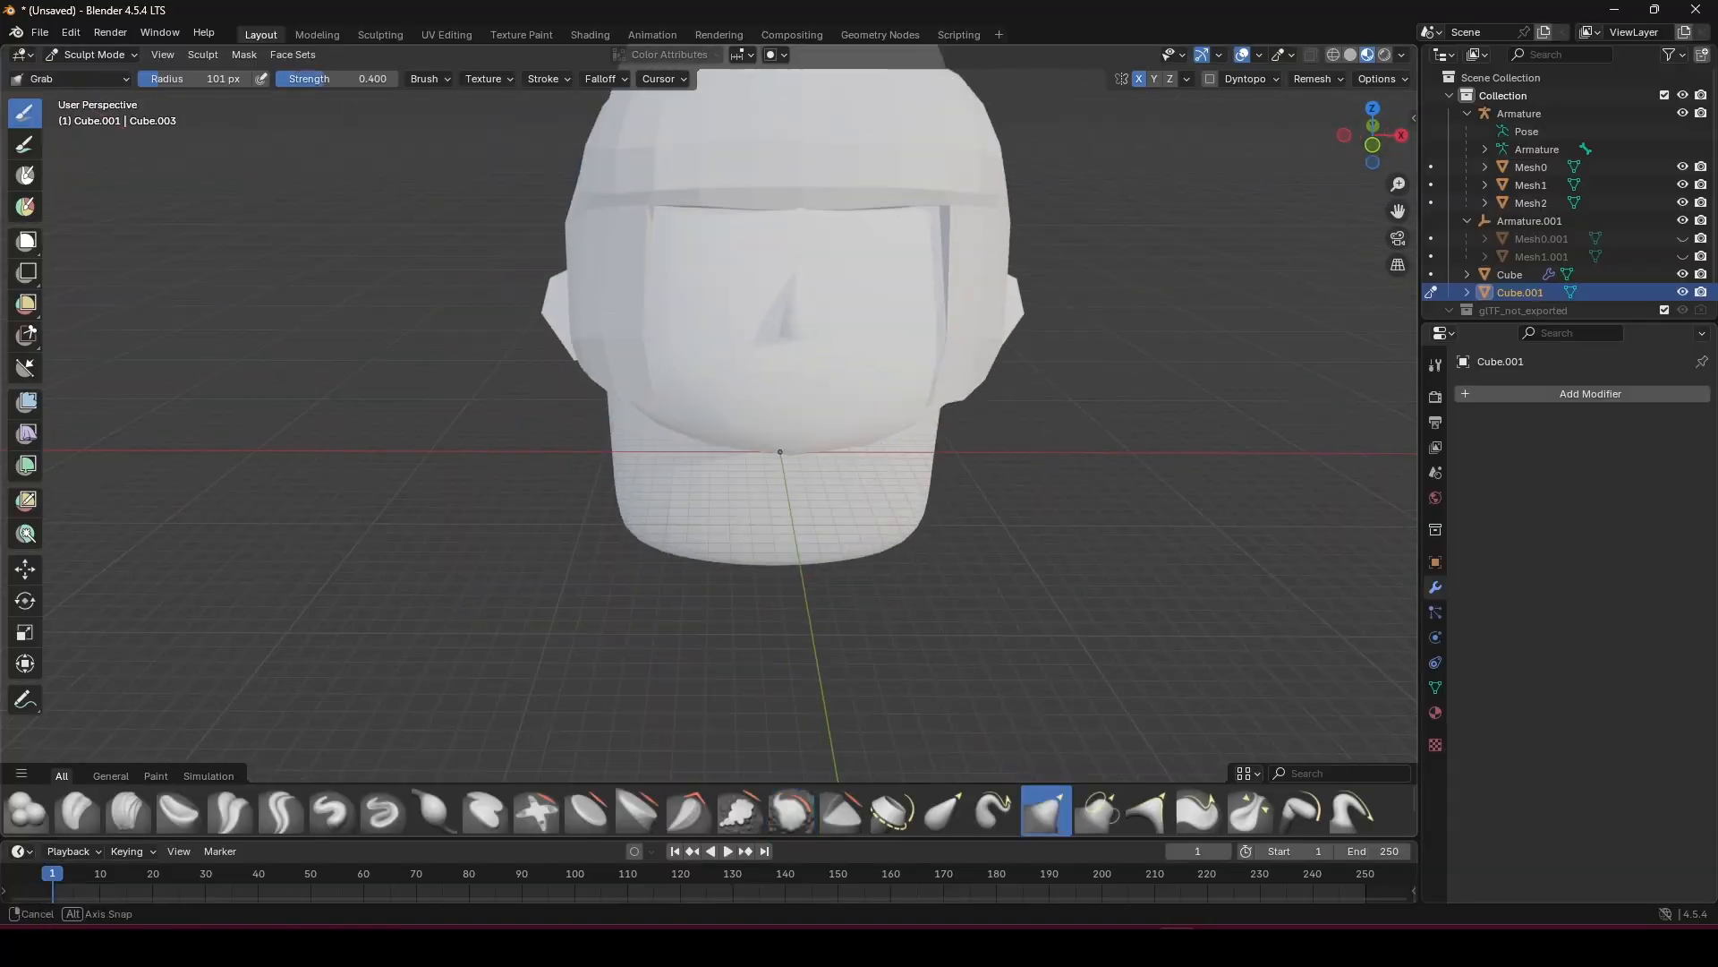
Unhide the wig's headband mesh Mesh1.001 and move it along Z to fit the new hair.
click(1683, 257)
click(749, 296)
key(g)
key(z)
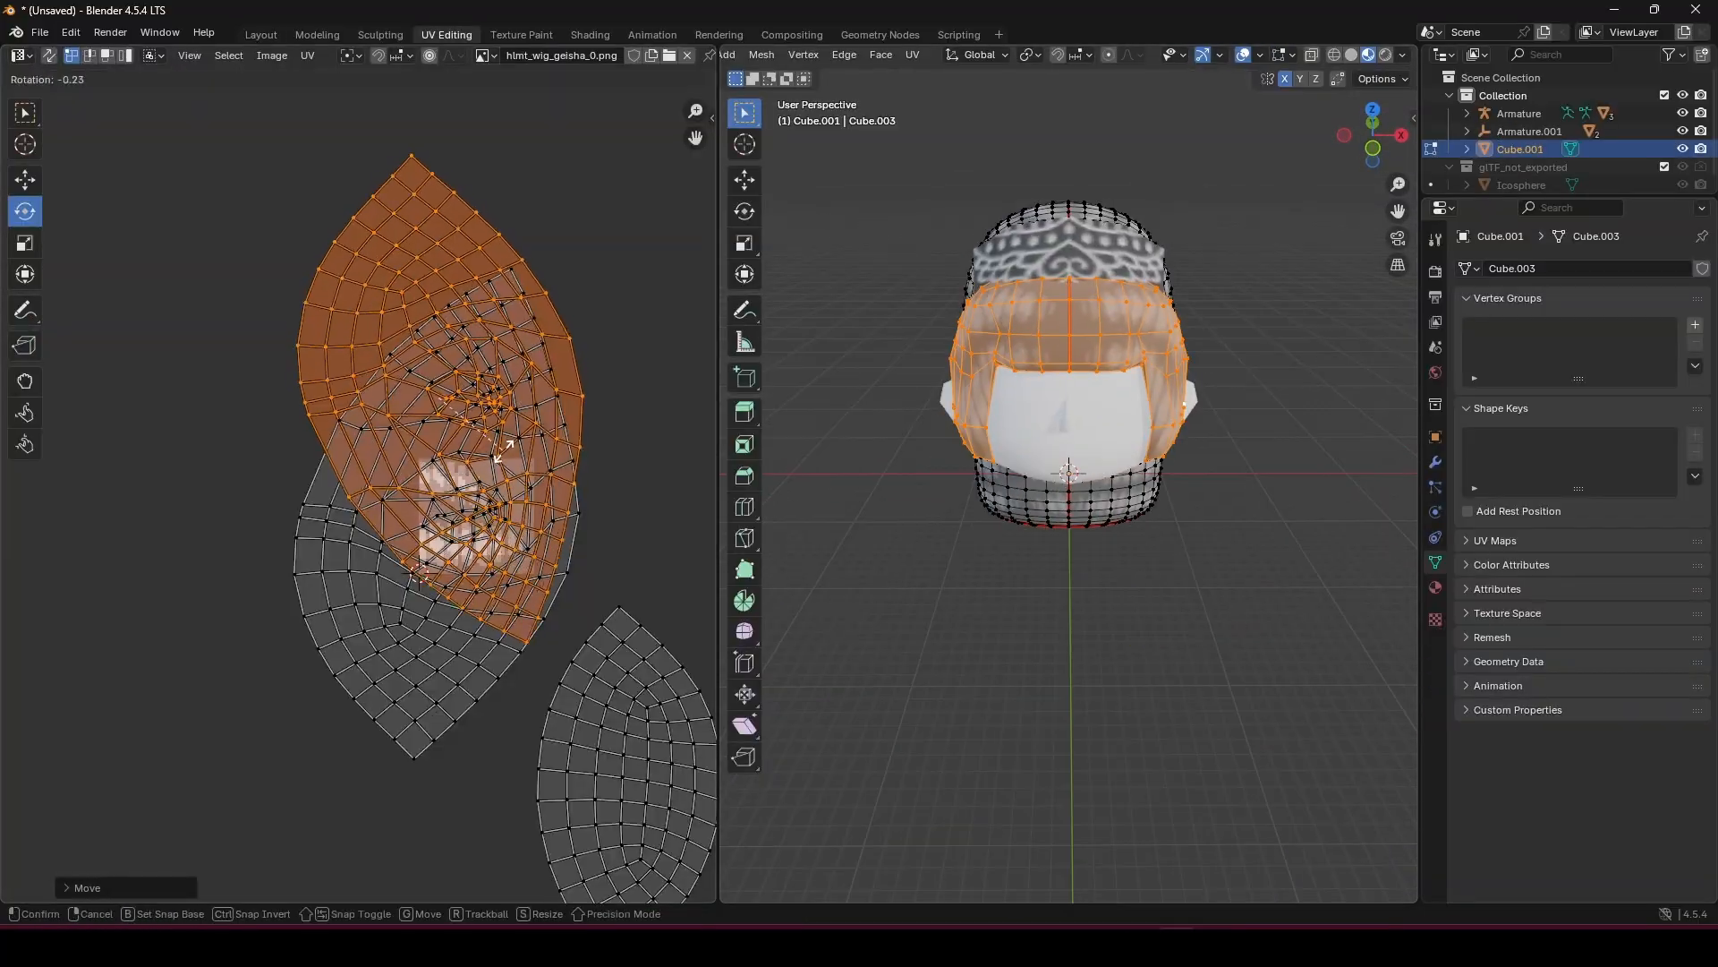
Unwrap the linked fringe geometry from the front view, and move and scale its UVs over the hlmt_wig_geisha_0.png texture.
middle_drag(984, 448, 985, 501)
key(a)
alt+click(1093, 337)
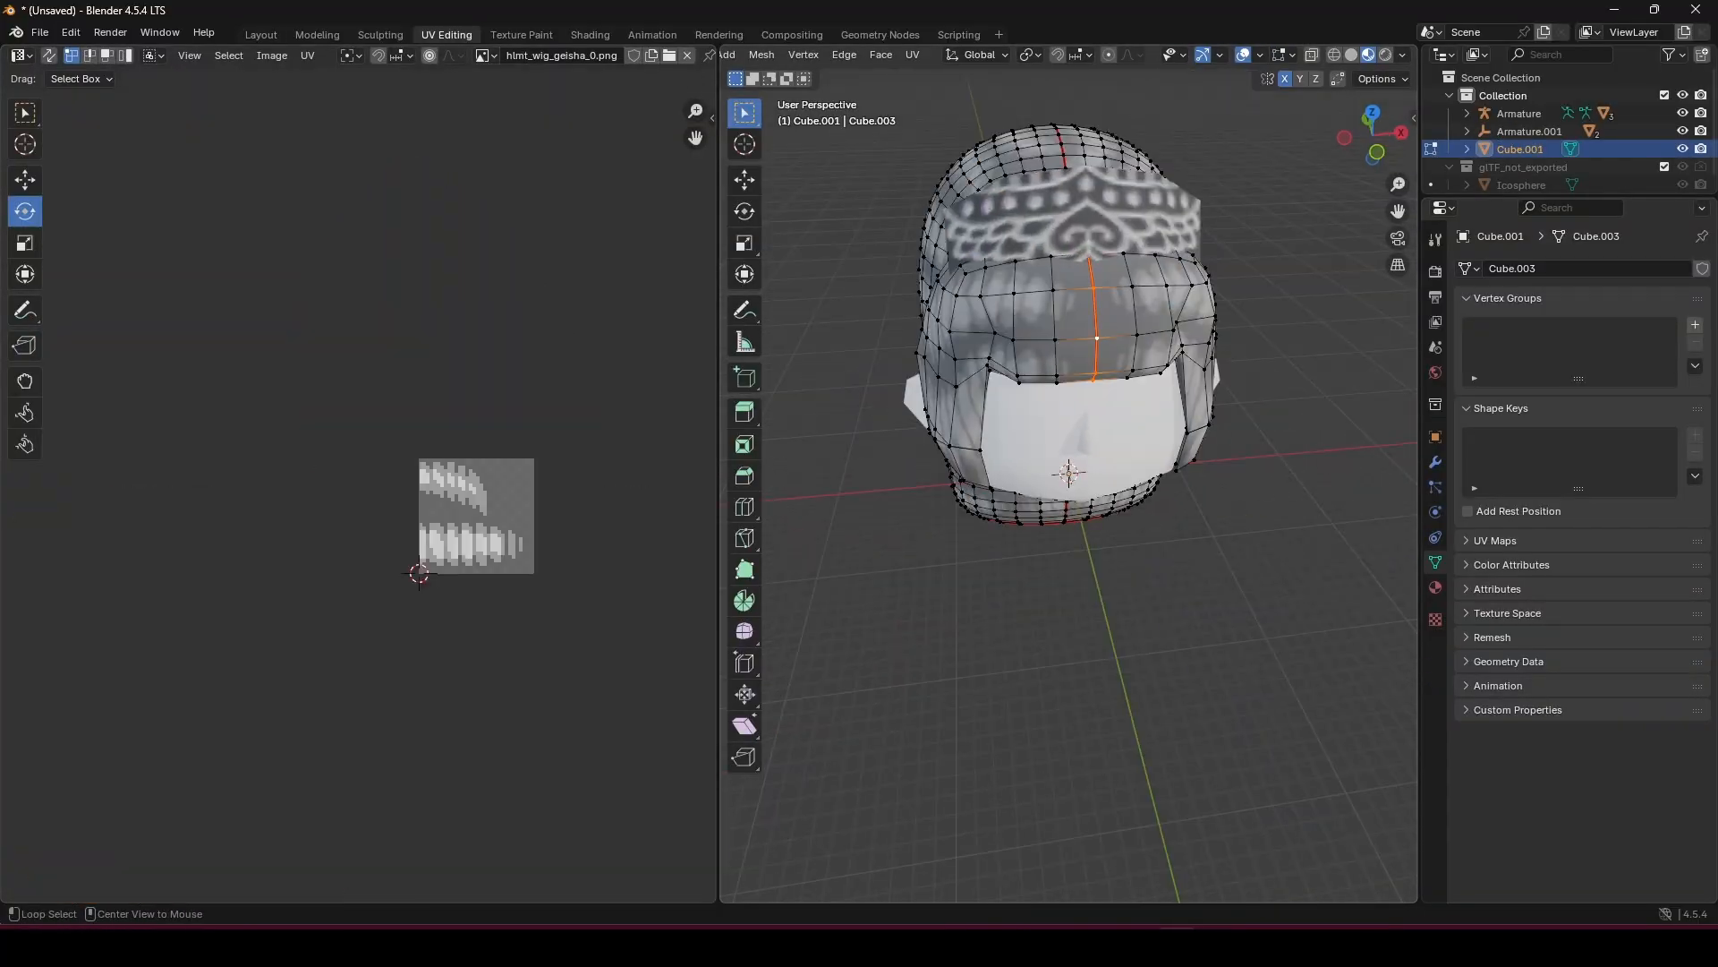
click(1092, 340)
key(KP_1)
key(l)
key(u)
click(1044, 247)
scroll(358, 495, up, 4)
key(g)
key(s)
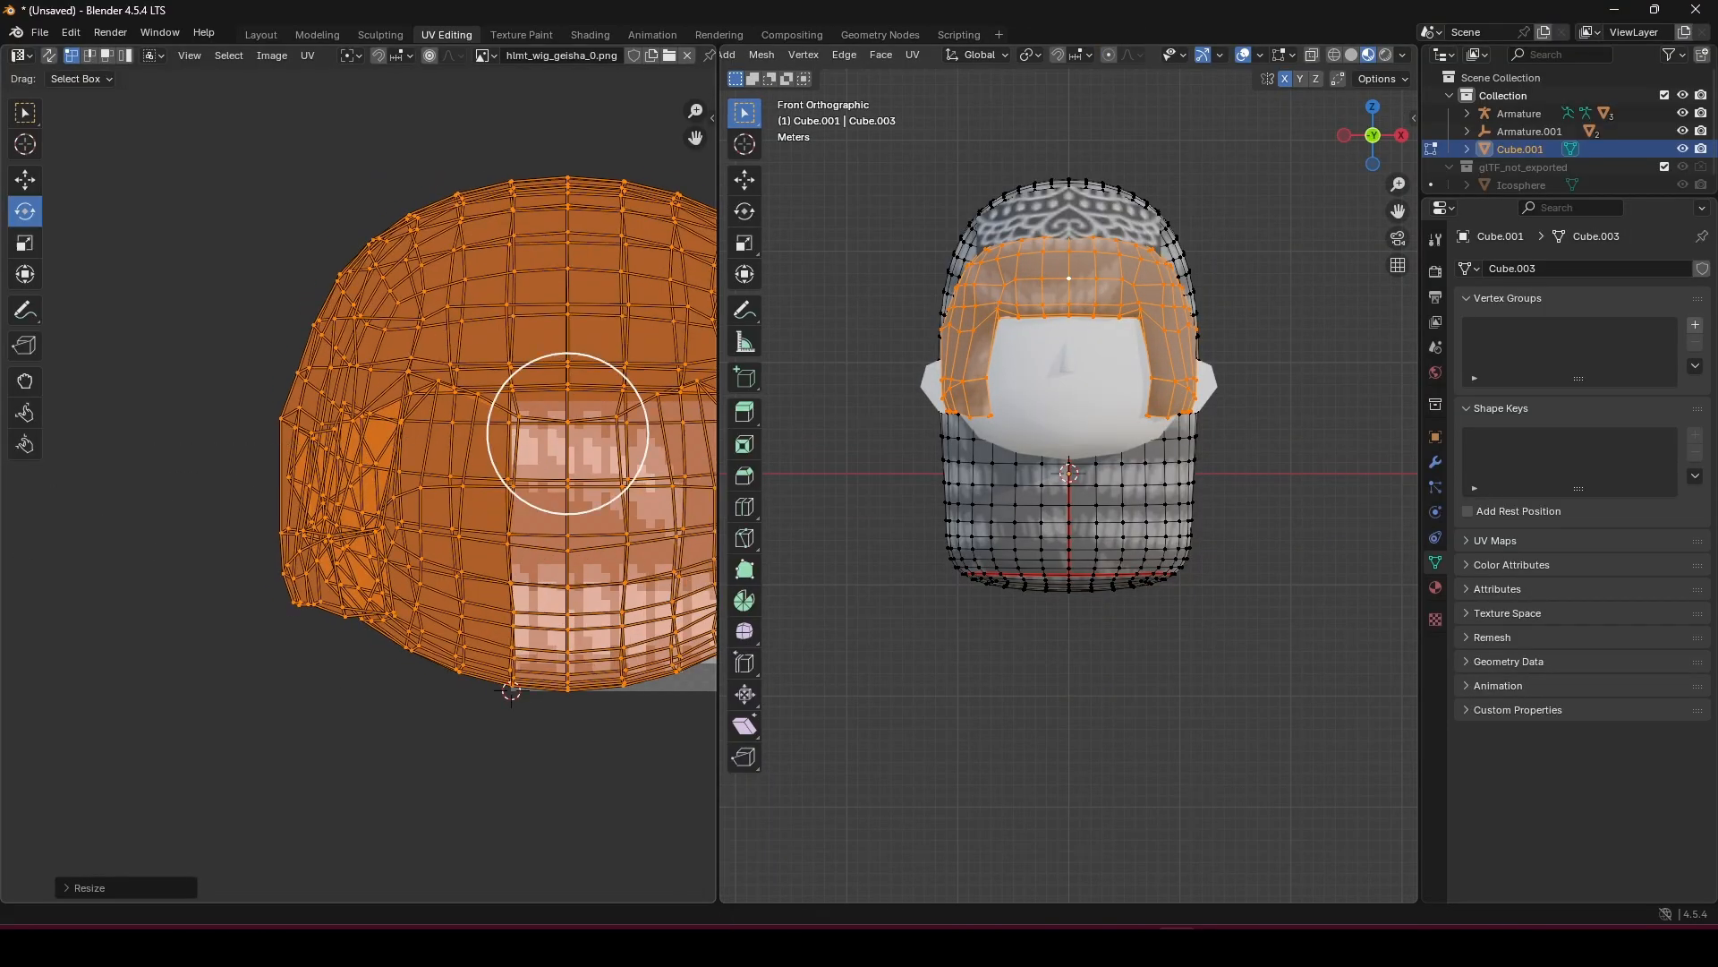
Scale the fringe's UV island vertically and reposition it over the hair texture.
scroll(430, 483, down, 4)
click(25, 242)
drag(430, 448, 430, 555)
key(g)
click(429, 501)
middle_drag(1003, 448, 1191, 510)
key(s)
right_click(398, 528)
Resize the fringe's UV island, move it lower on the texture and scale it along X.
key(s)
click(414, 548)
key(g)
click(416, 627)
key(s)
key(x)
click(537, 582)
Unwrap the hair mesh again, select its linked UV island and move the island along X.
key(s)
key(a)
key(u)
key(l)
key(l)
key(g)
key(x)
click(474, 501)
Select the back hair's linked UV islands, and scale and move them over the hair texture.
scroll(466, 501, down, 3)
key(l)
key(s)
click(549, 621)
mouse_move(1011, 501)
middle_down()
mouse_move(1090, 520)
mouse_move(1190, 510)
mouse_move(1029, 519)
middle_up()
scroll(360, 499, up, 4)
key(a)
key(l)
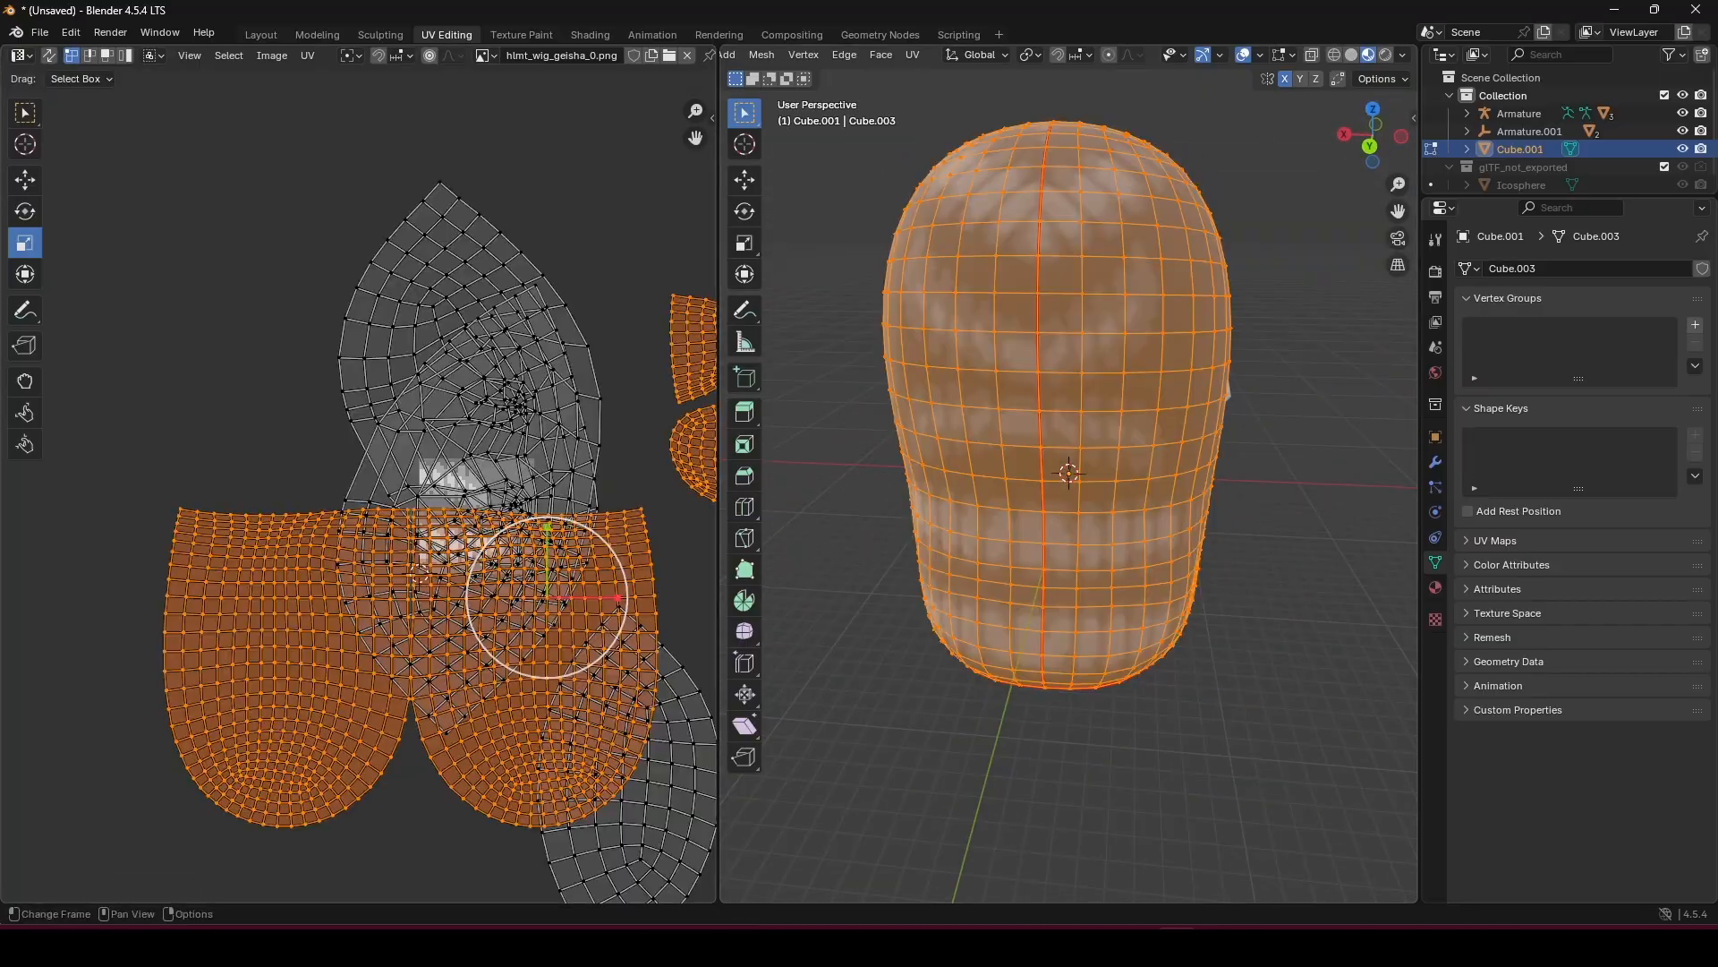
key(s)
click(408, 602)
key(g)
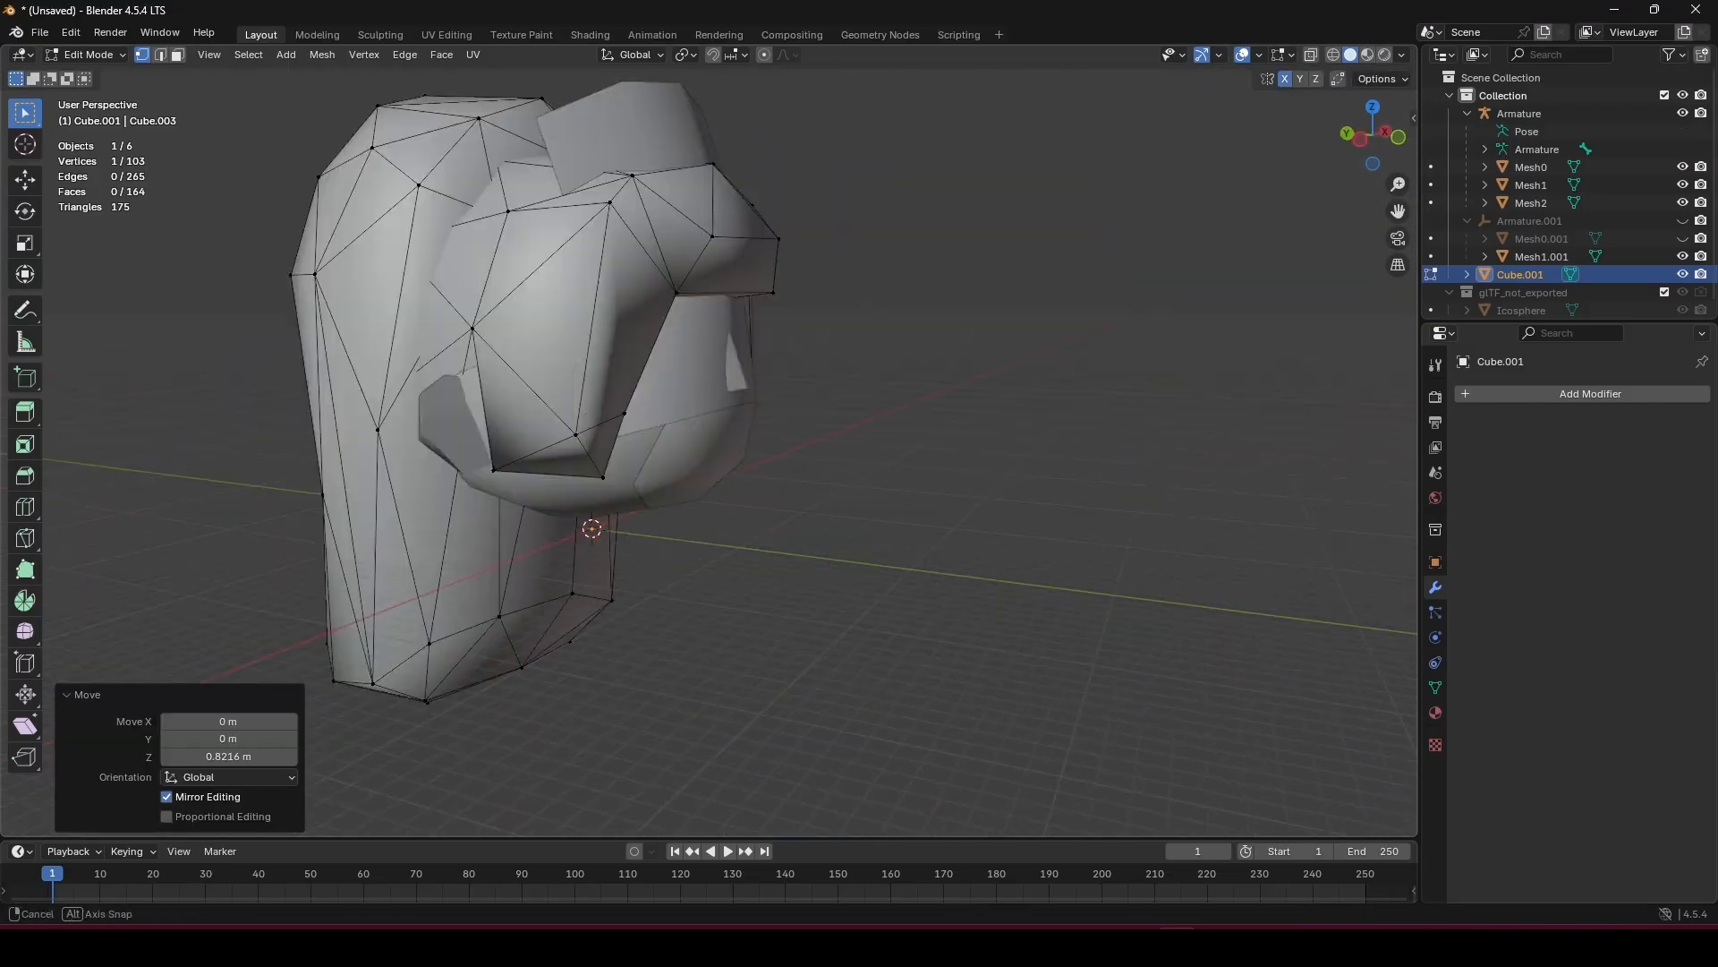
In wireframe view, reposition a vertex of the decimated hair mesh, moving it about 0.92 m along global Z, and leave Edit Mode.
key(KP_1)
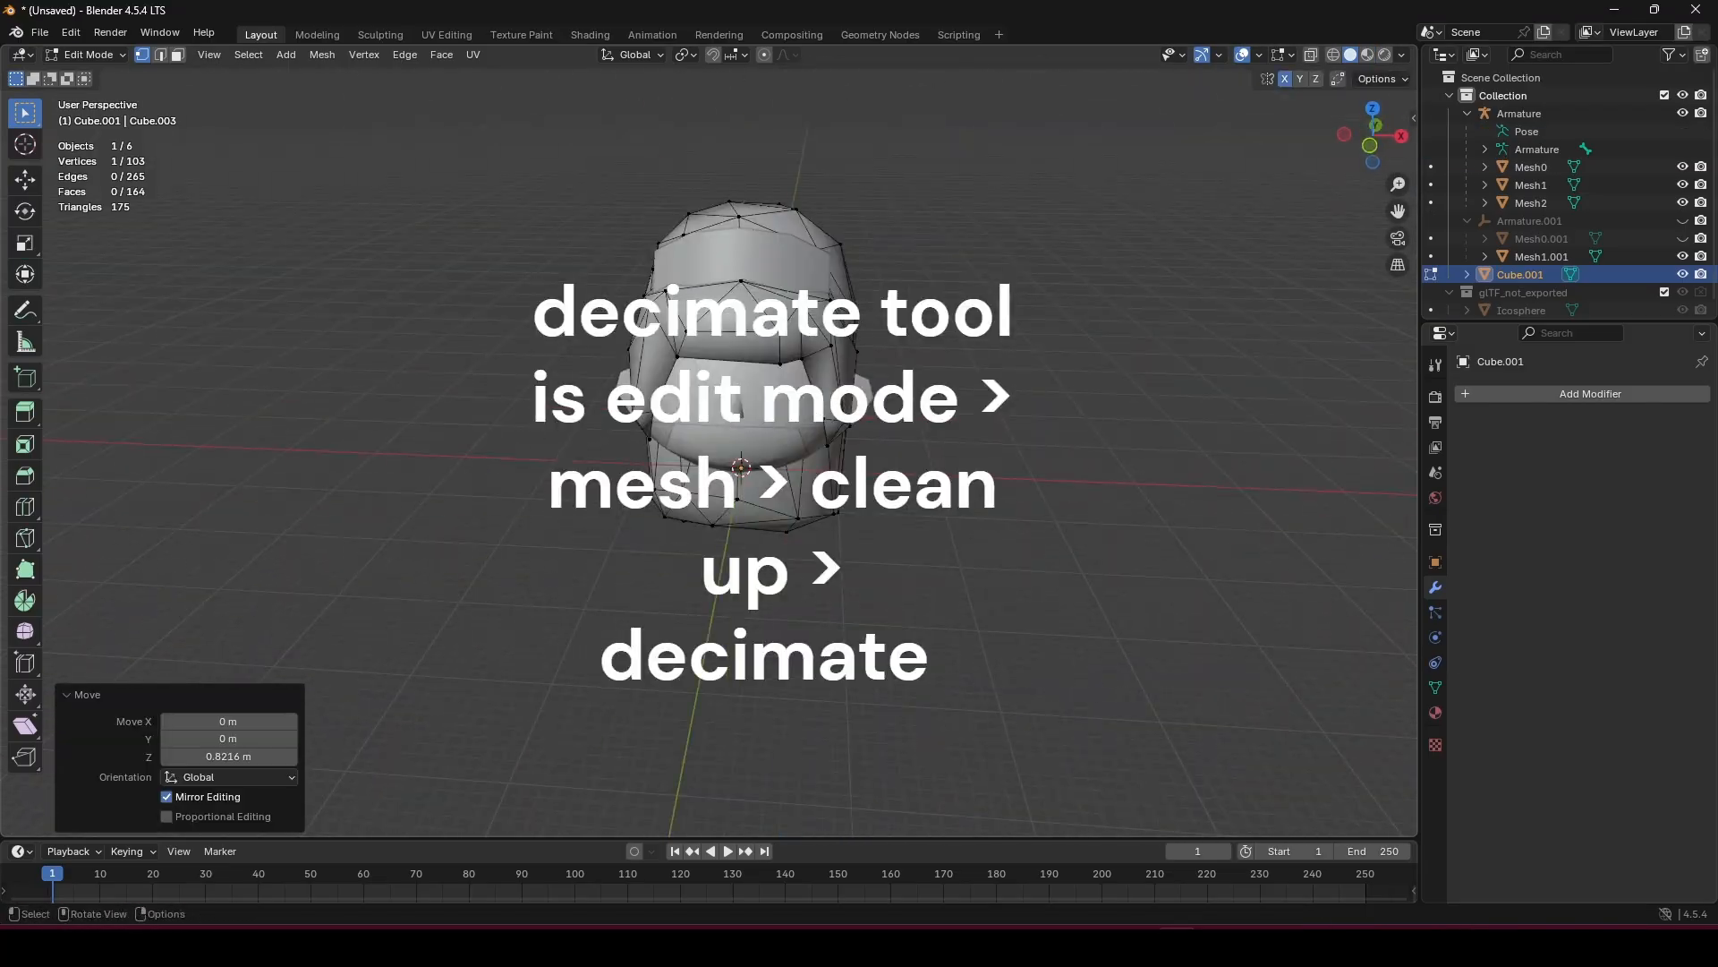
scroll(742, 421, up, 2)
middle_drag(797, 376, 805, 448)
key(shift+z)
key(g)
click(796, 340)
key(g)
key(z)
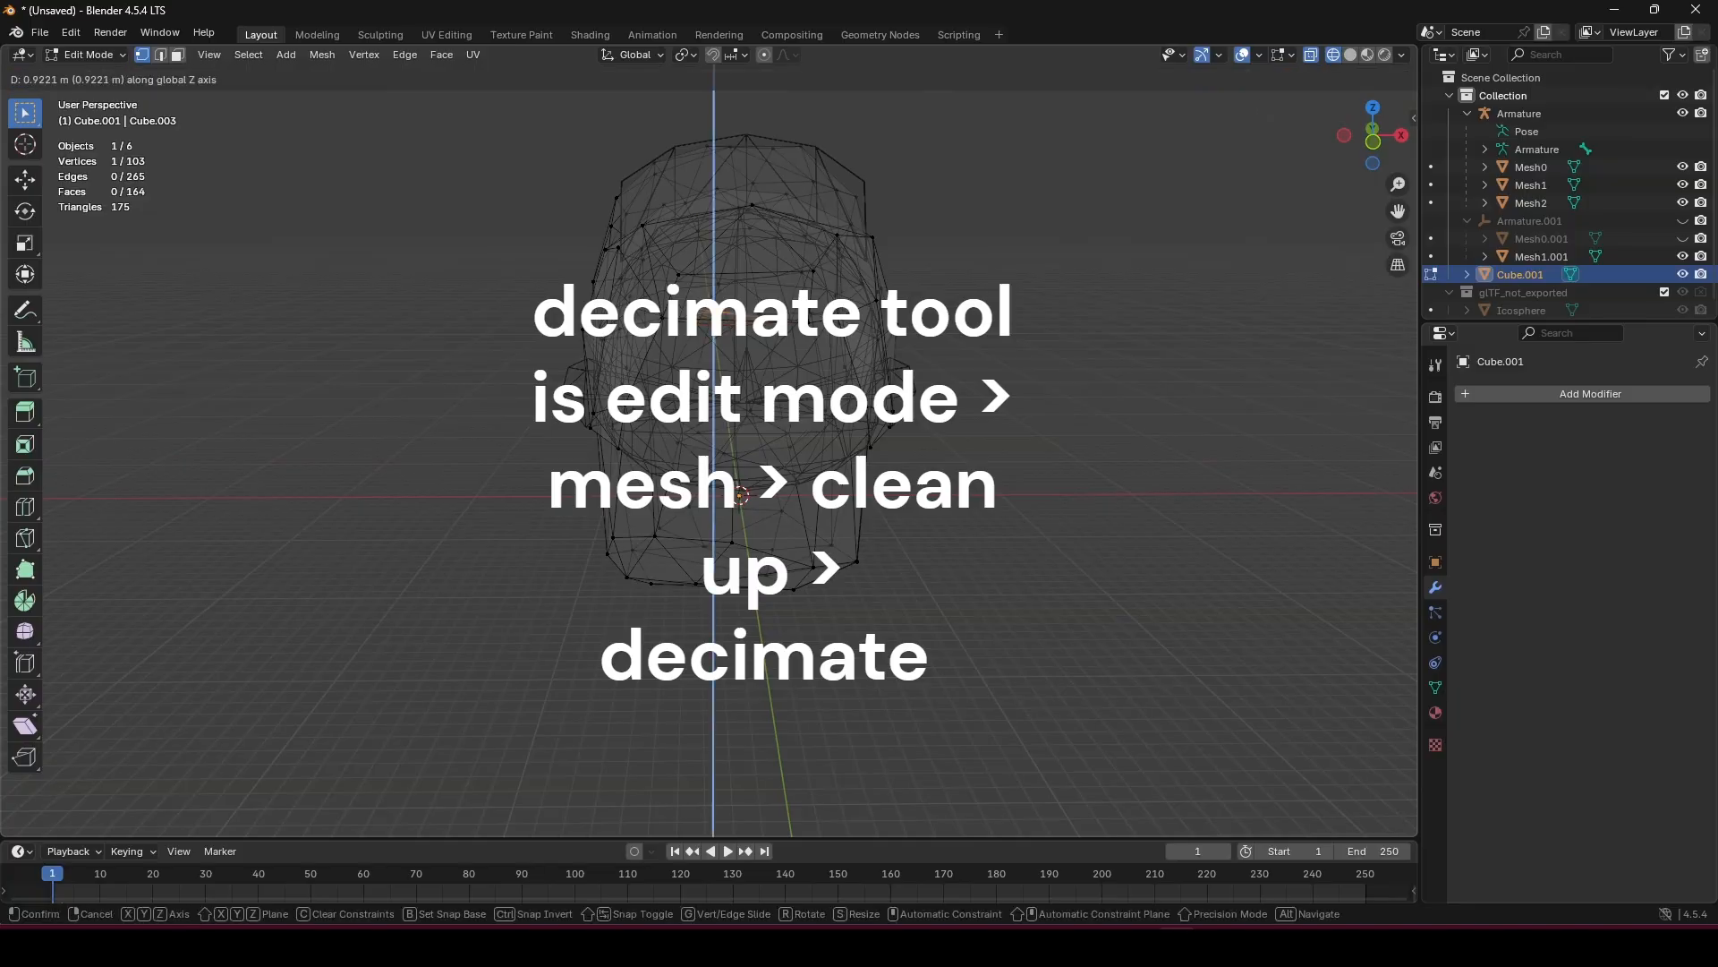
click(797, 322)
key(shift+z)
mouse_move(796, 358)
middle_down()
mouse_move(796, 331)
mouse_move(591, 358)
middle_up()
scroll(743, 402, down, 3)
key(Tab)
scroll(590, 430, up, 4)
key(ctrl+Tab)
Move the joined hair mesh Mesh1.001 along the X and Z axes to align it with the imported head.
mouse_move(591, 516)
middle_down()
mouse_move(819, 512)
mouse_move(741, 484)
mouse_move(805, 528)
middle_up()
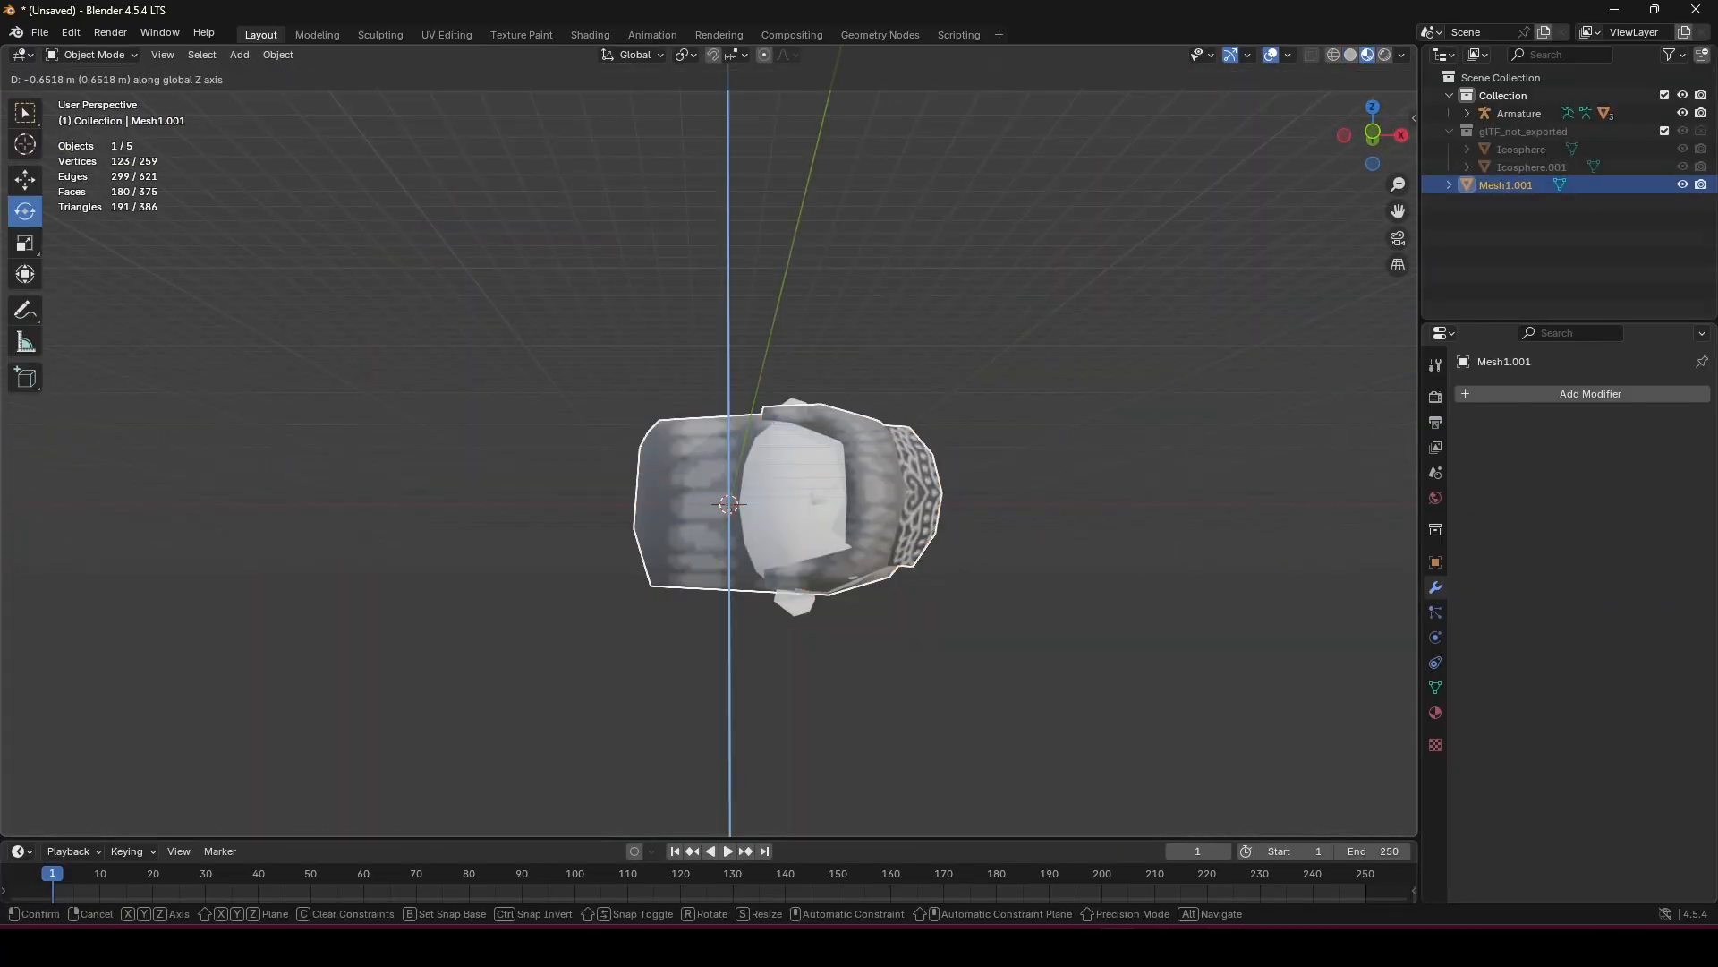
key(g)
key(x)
key(z)
click(788, 465)
middle_drag(787, 465, 788, 385)
key(g)
key(z)
key(x)
click(841, 429)
Fine-tune the hair mesh's position around the head along Z and freely, and check the fit from the front.
key(g)
key(z)
click(842, 501)
key(g)
middle_drag(788, 385, 850, 385)
click(797, 501)
key(KP_1)
scroll(774, 358, up, 3)
scroll(774, 358, down, 2)
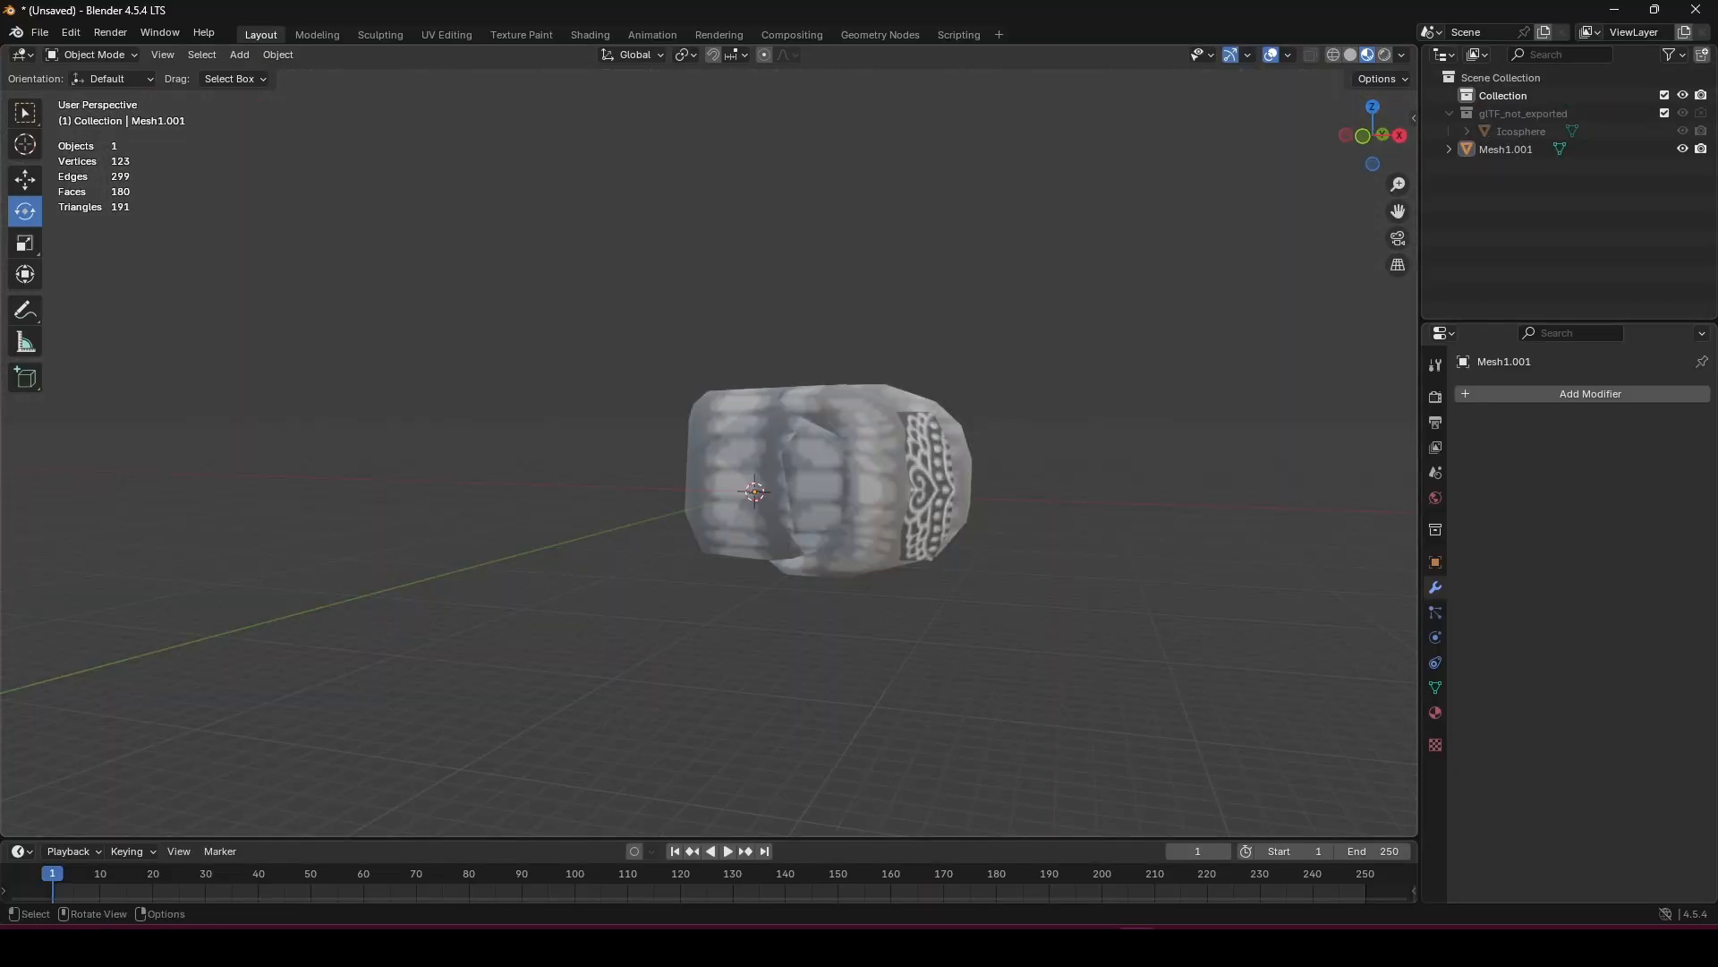
Select the hair mesh Mesh1.001 and export it as Collada over tut.dae in the ACNL MODDING folder.
middle_drag(779, 421, 841, 438)
click(841, 448)
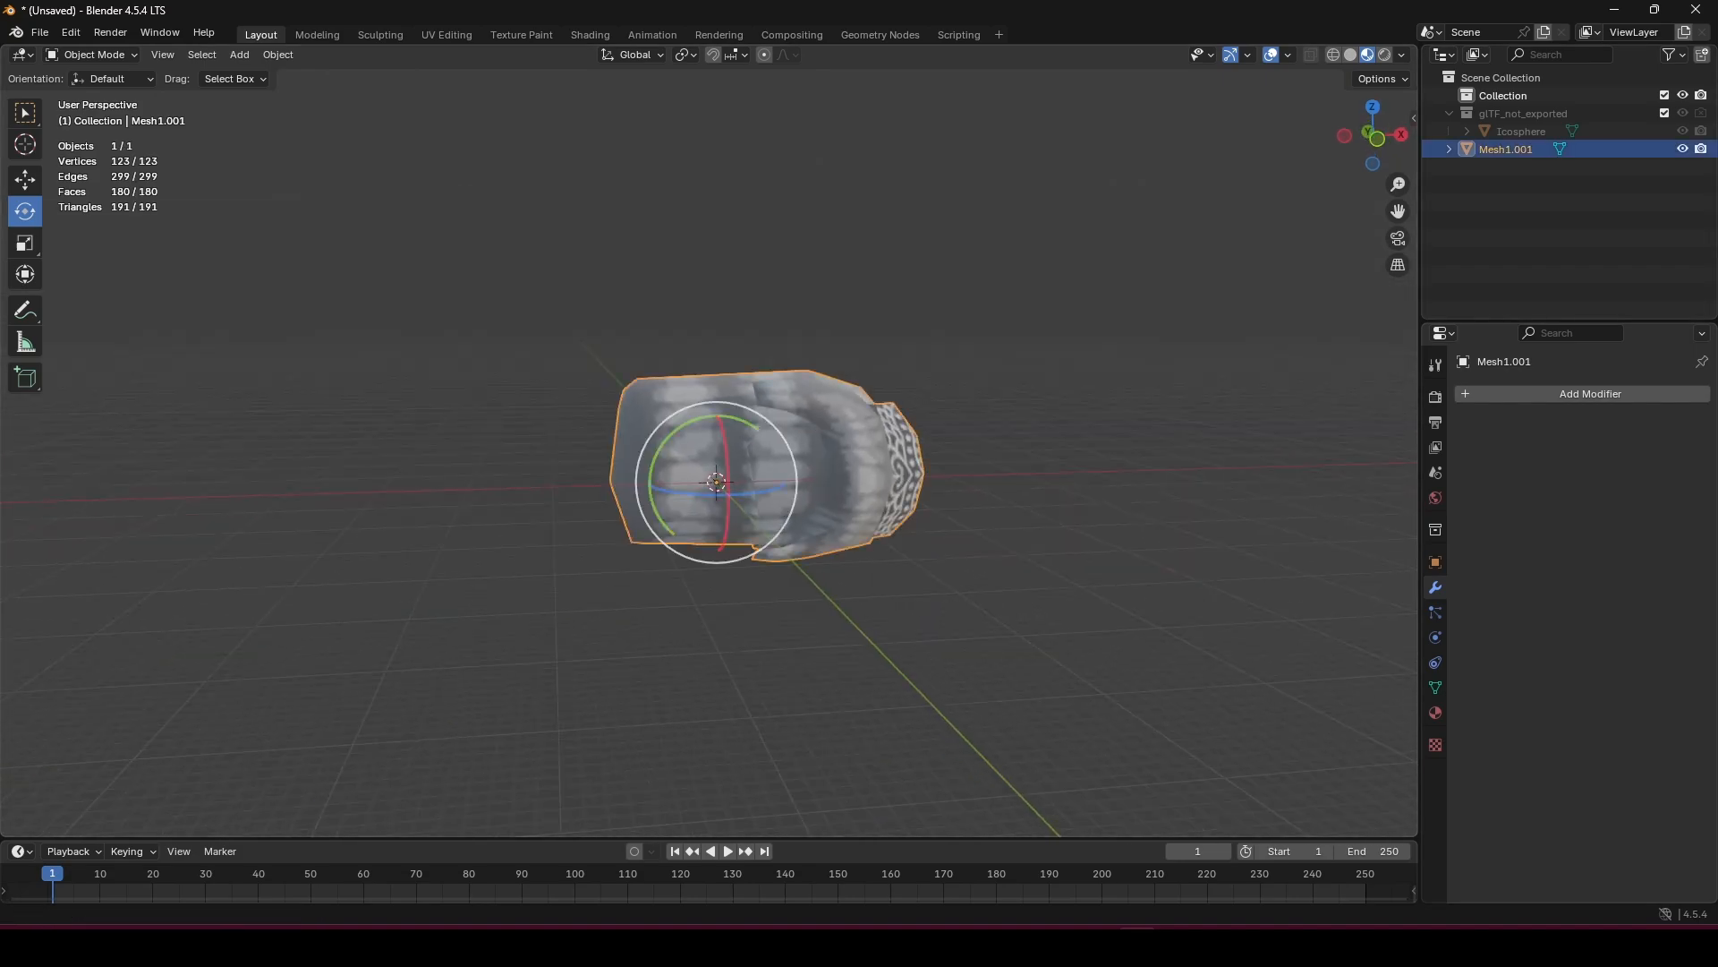
click(39, 32)
click(39, 32)
mouse_move(71, 32)
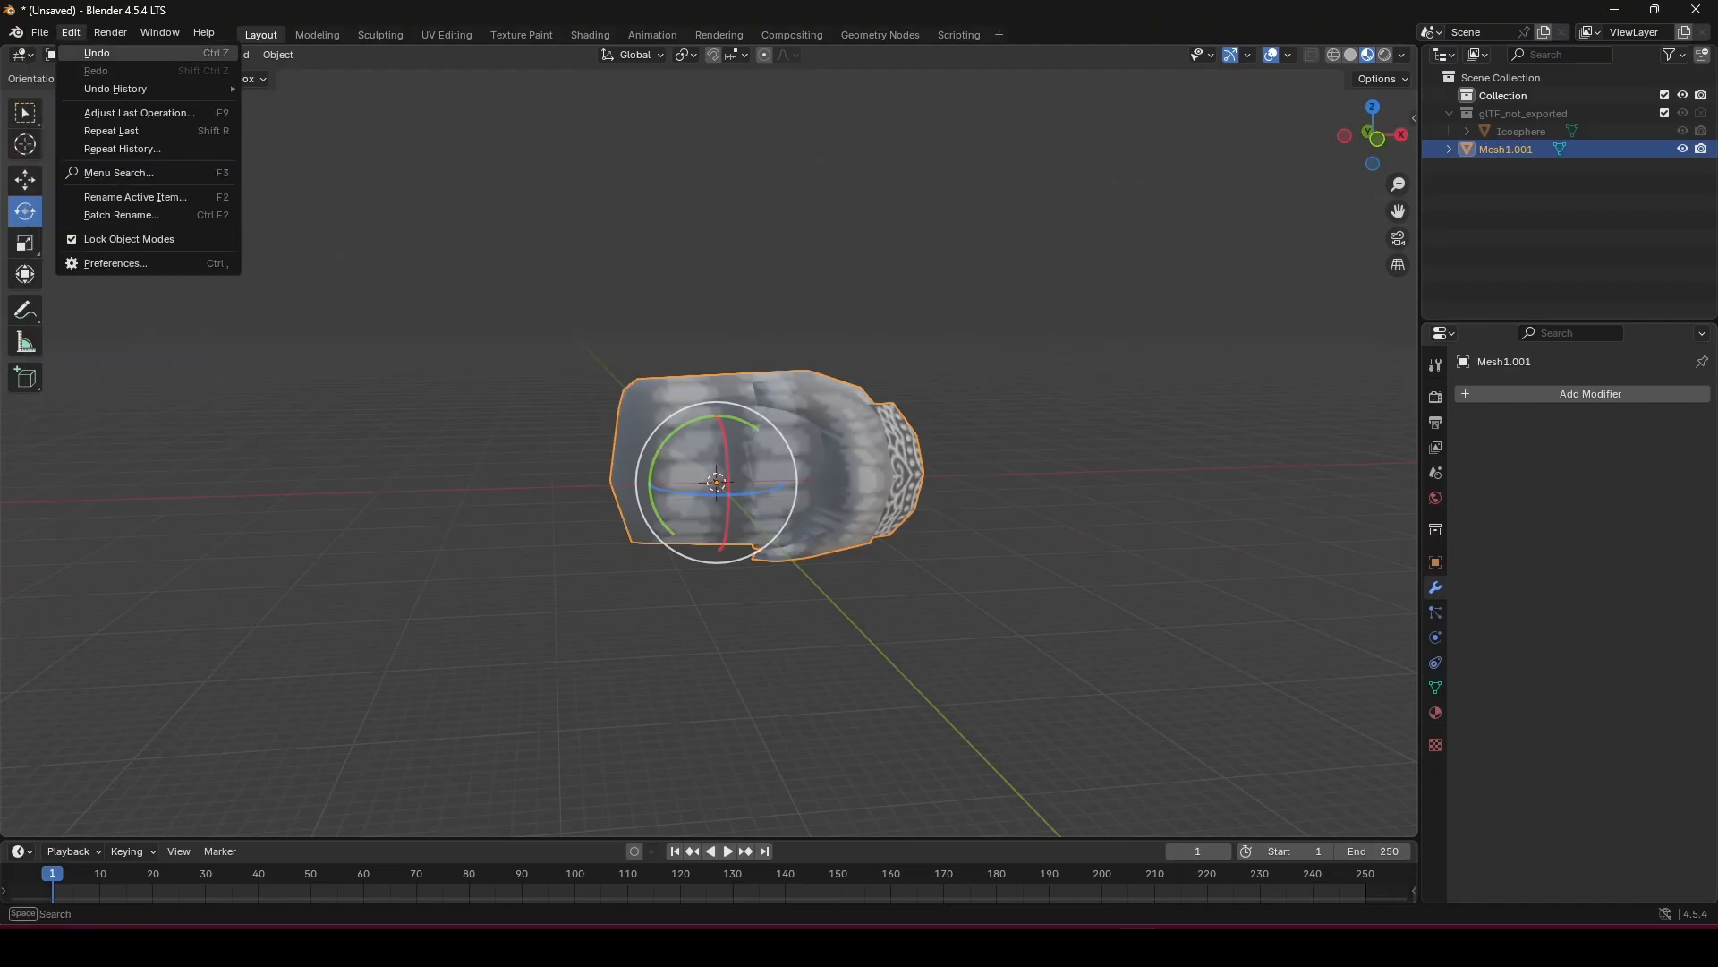
mouse_move(81, 304)
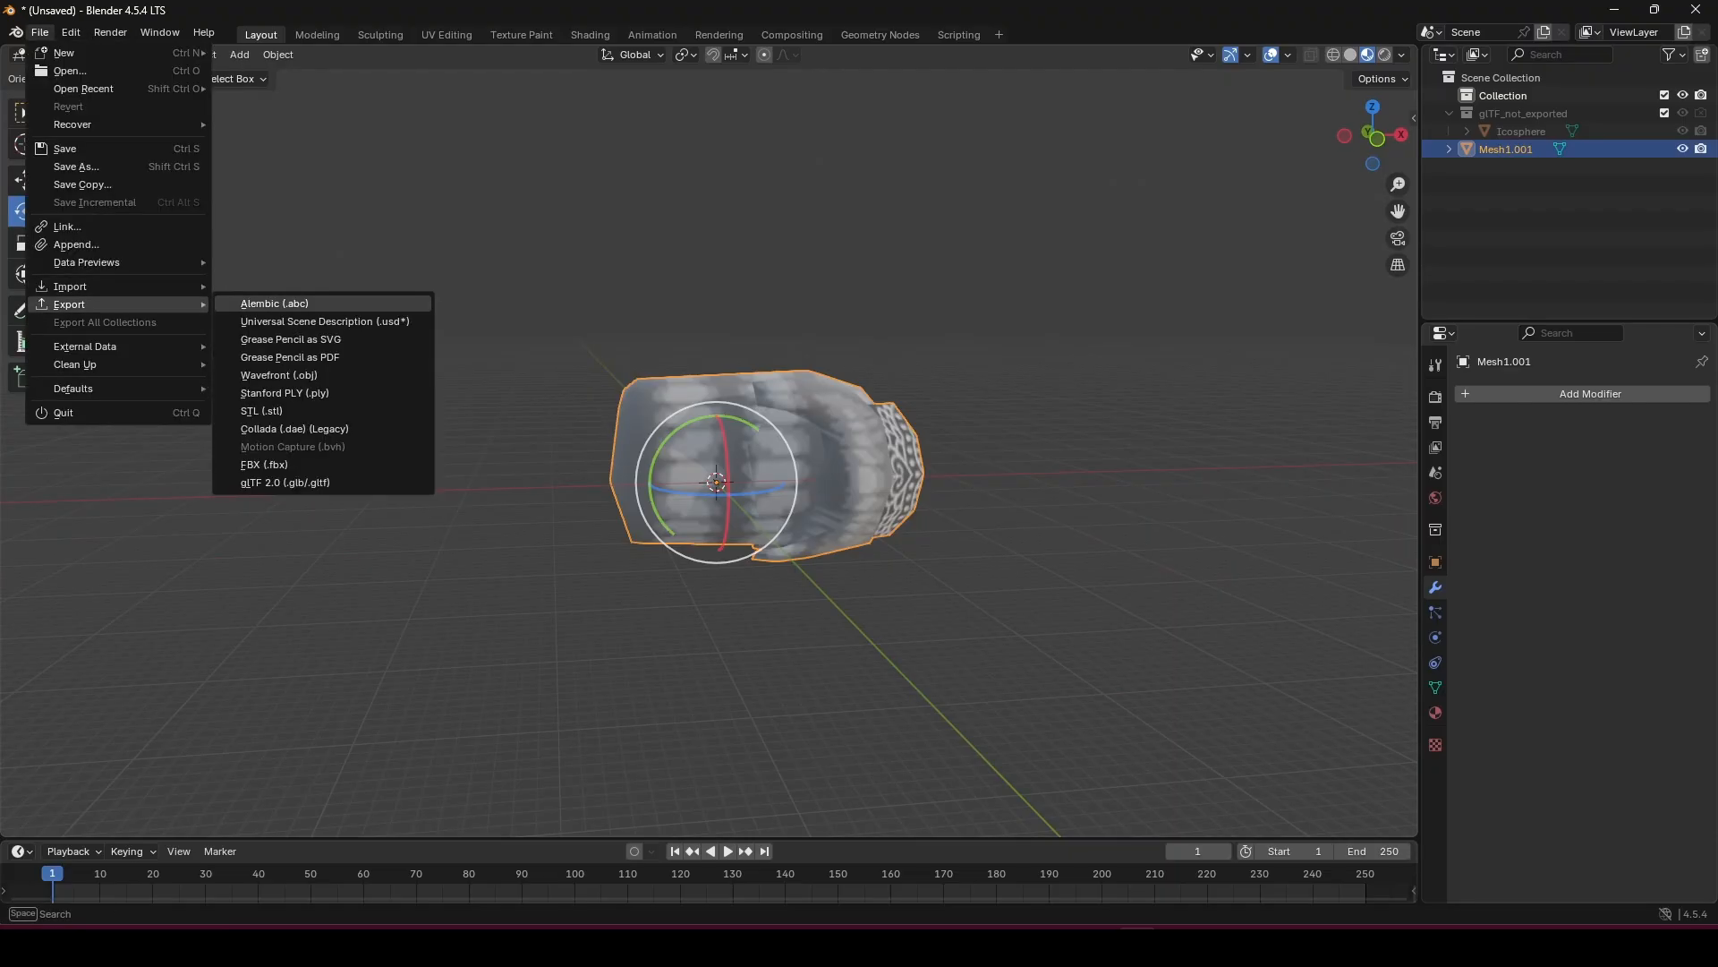
click(295, 429)
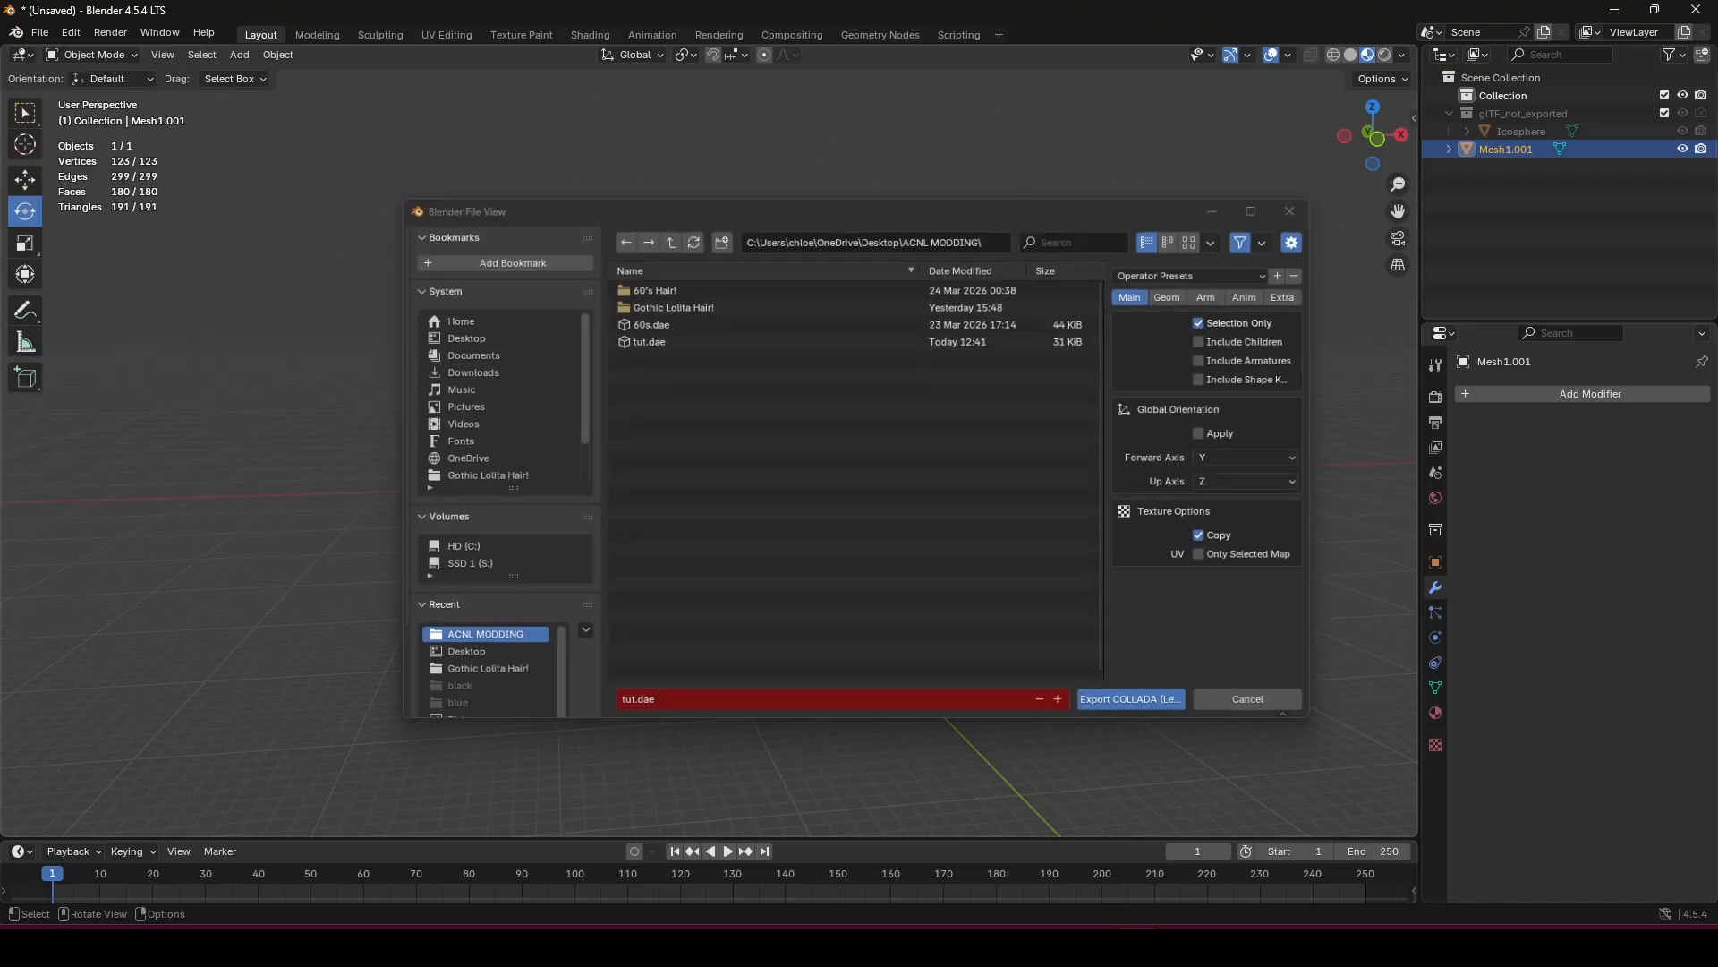
click(642, 337)
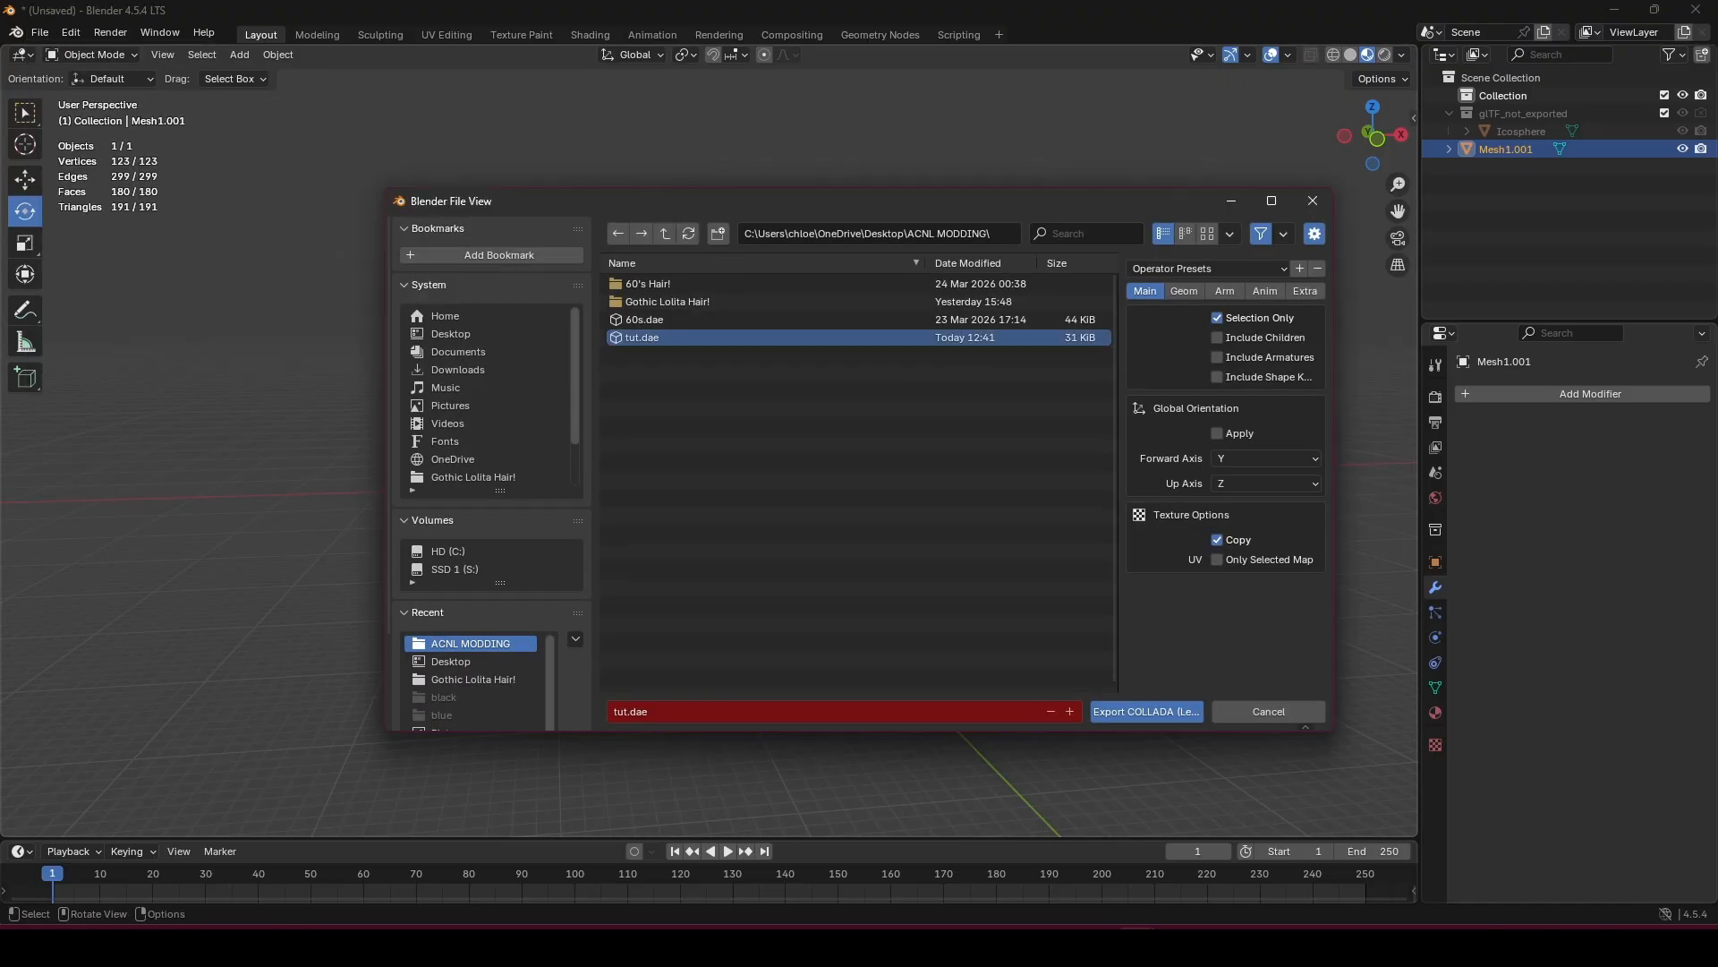
click(1146, 711)
Switch to CTR Studio and replace the hlmt_wig_princess model with tut.dae from the ACNL MODDING folder.
click(1215, 947)
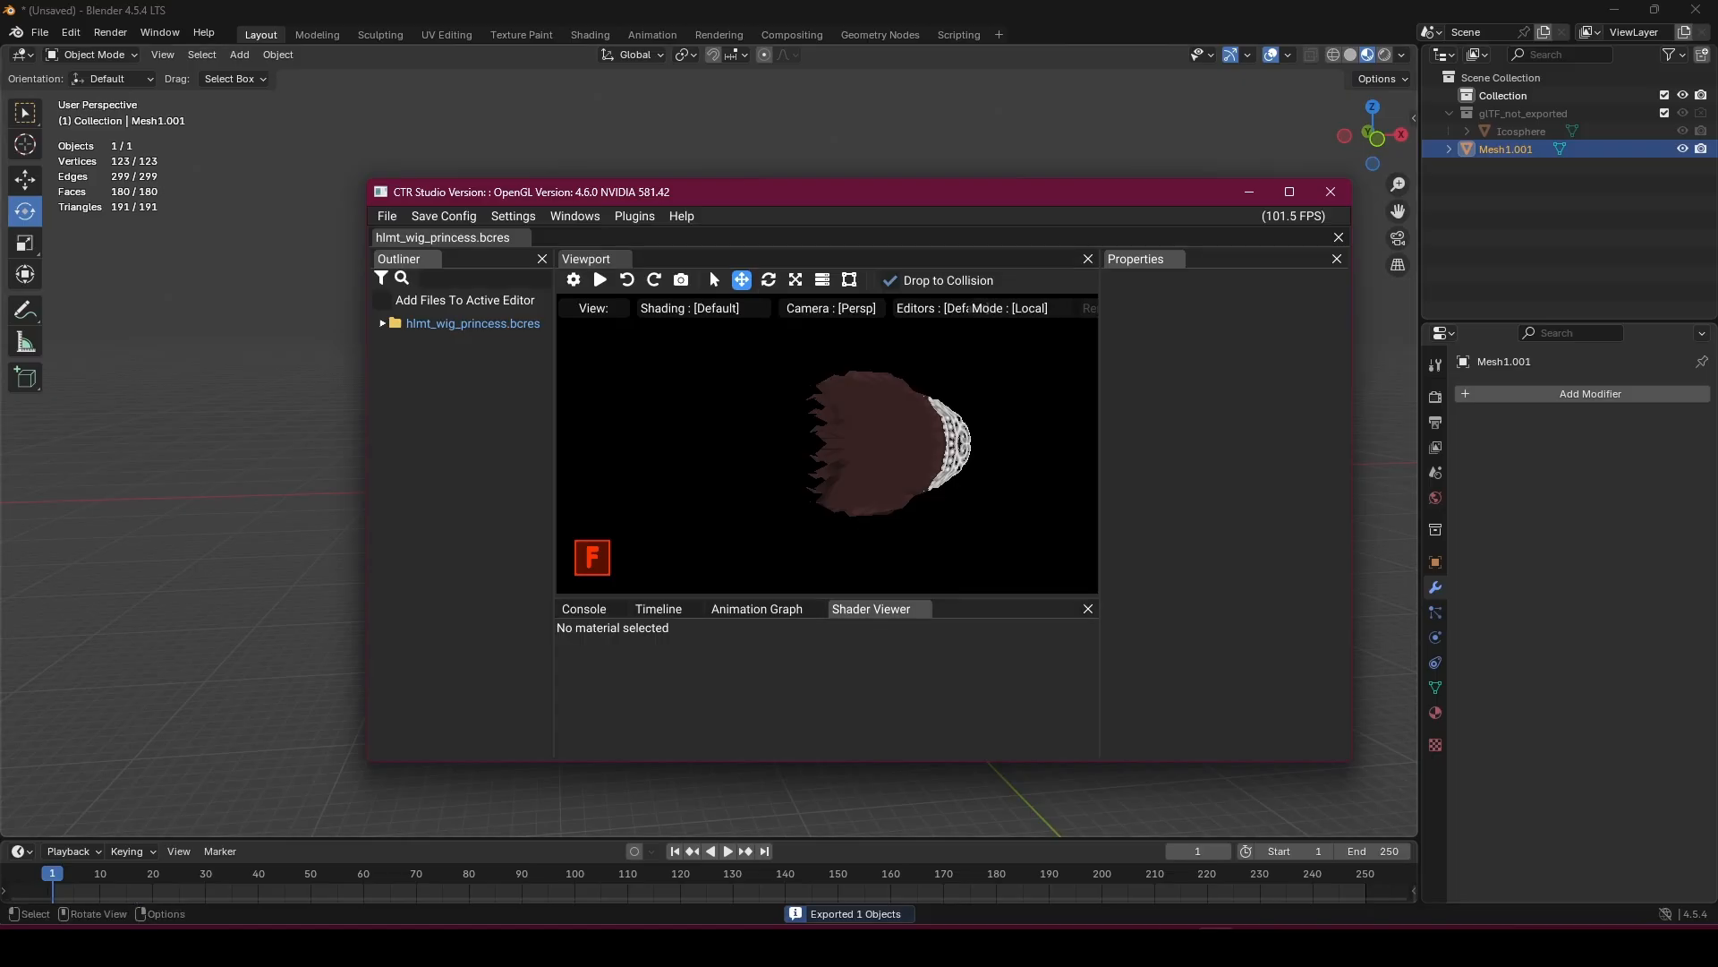
click(383, 323)
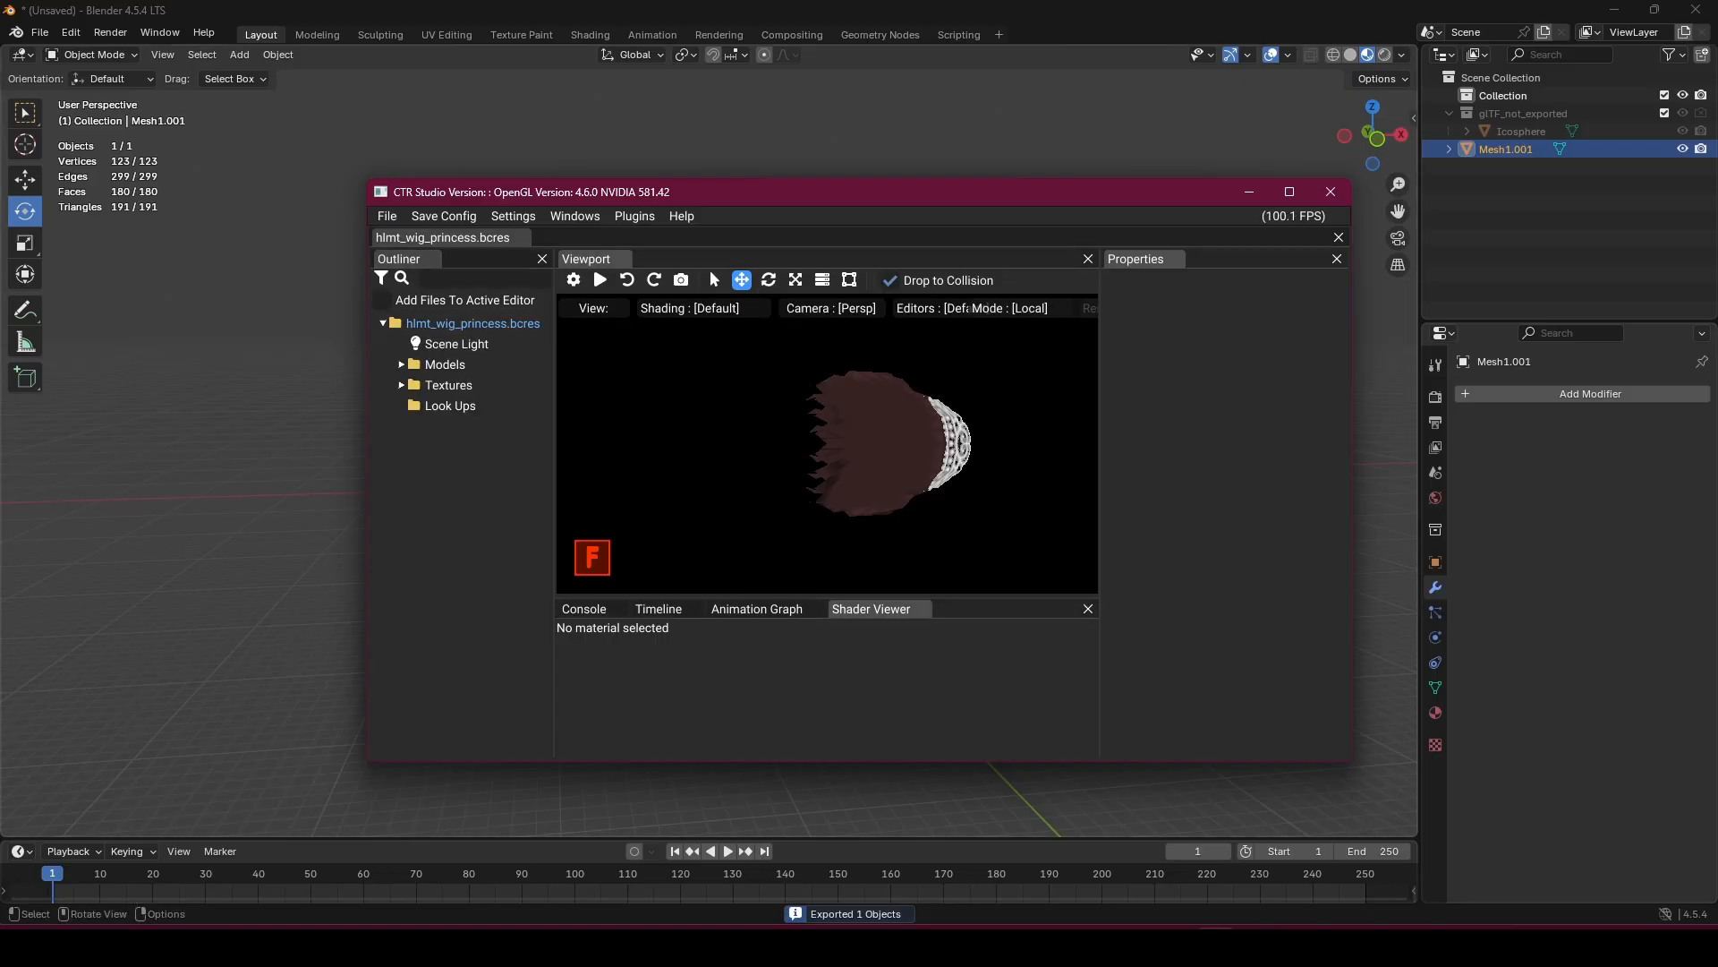
click(402, 365)
click(510, 385)
right_click(508, 388)
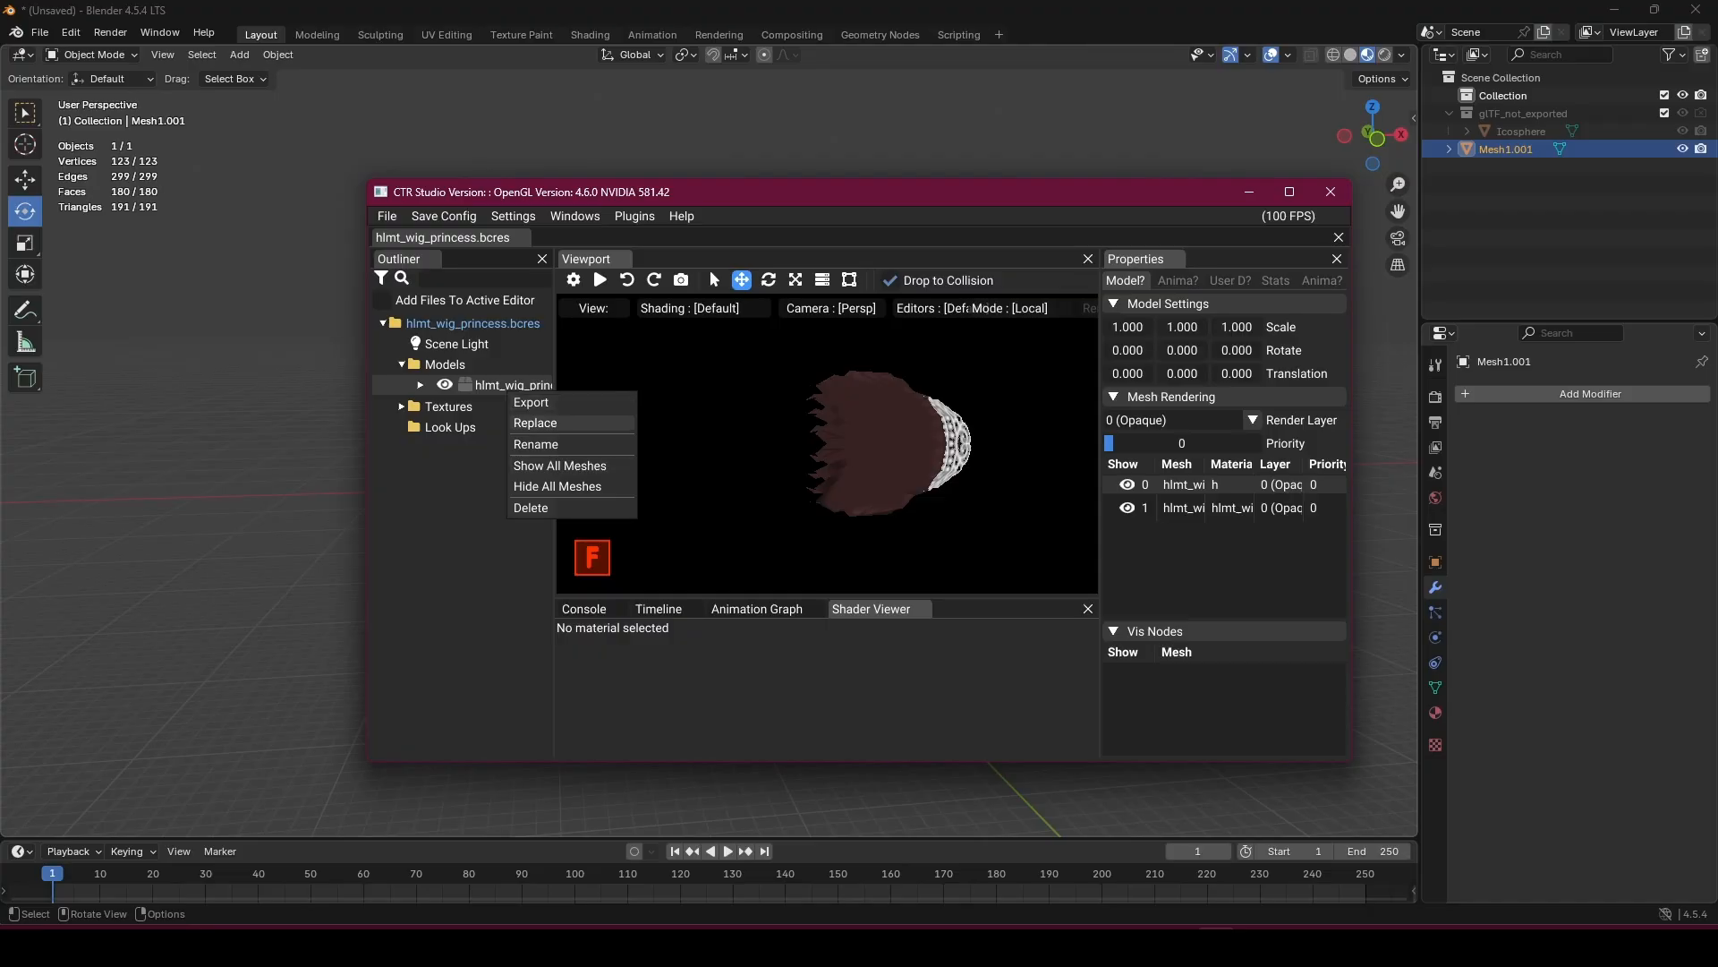
click(535, 422)
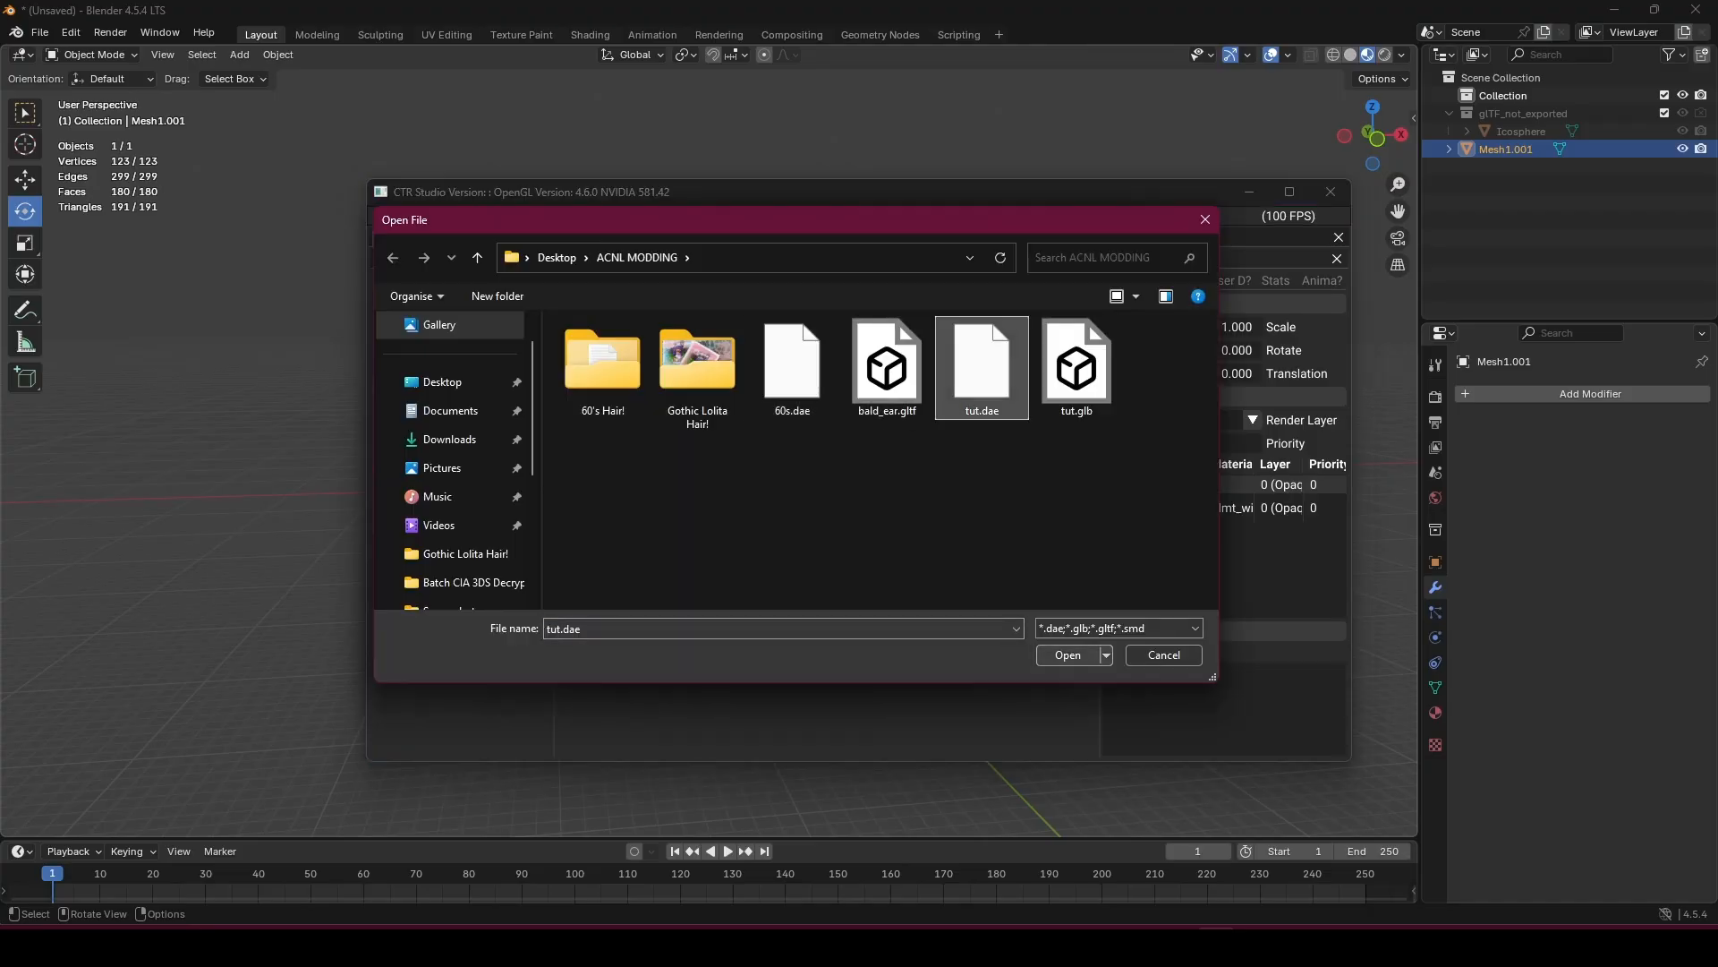
key(Return)
key(Return)
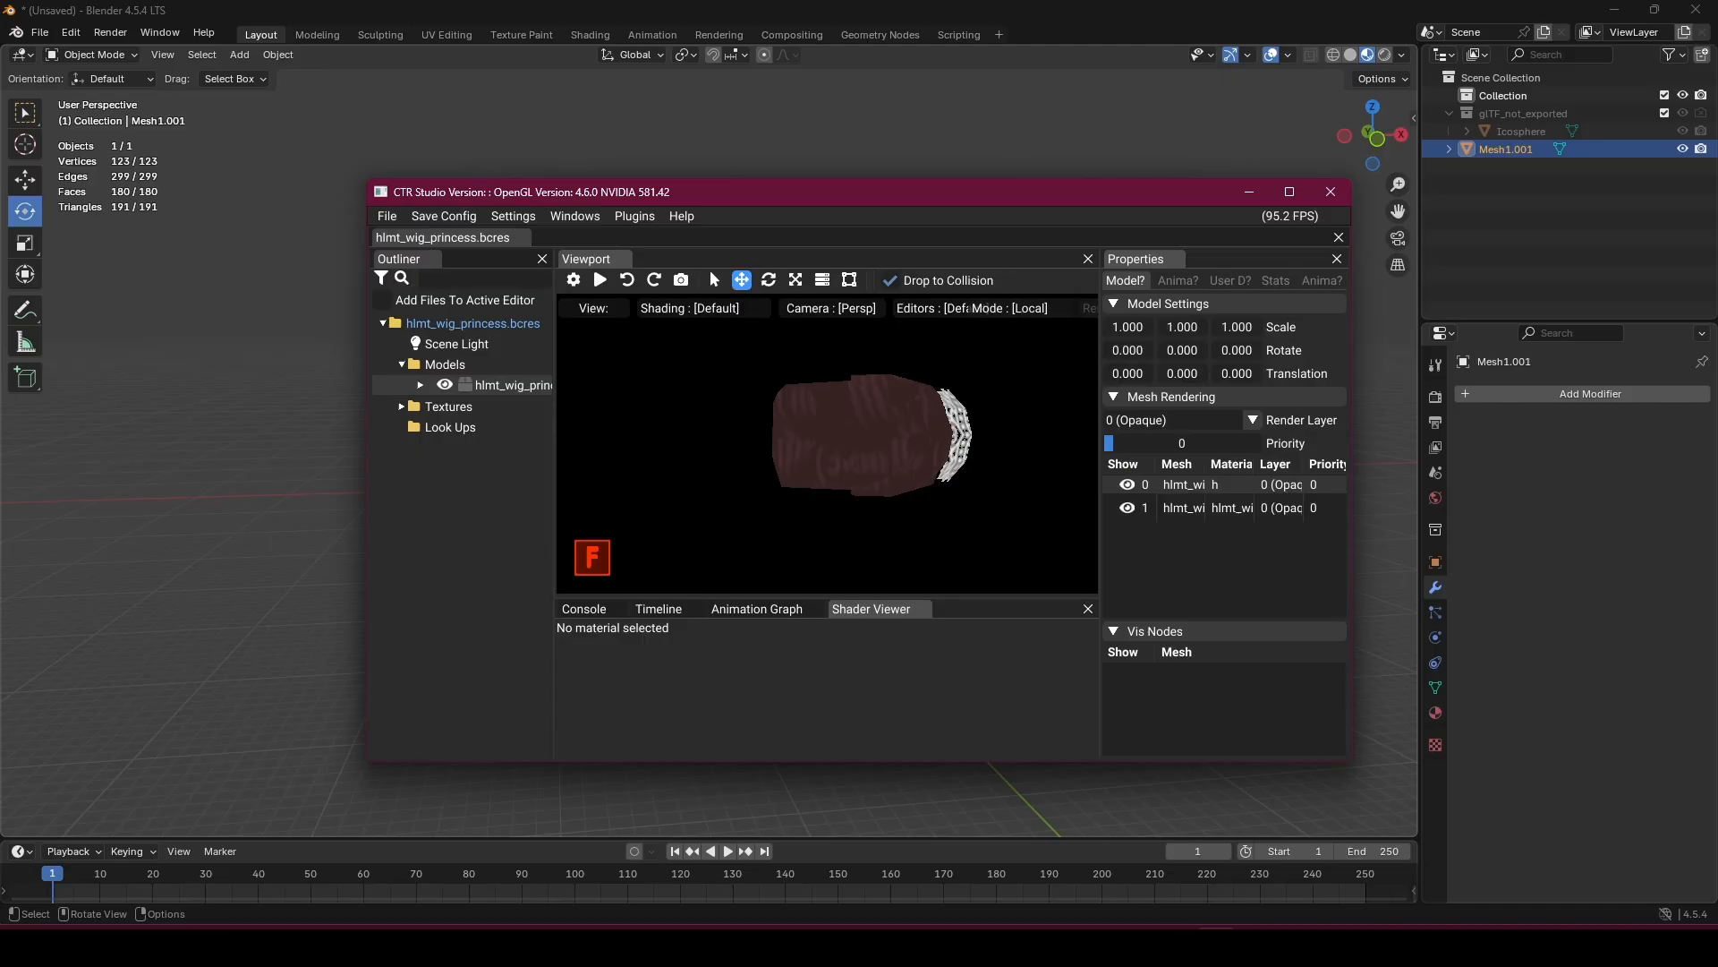
right_drag(859, 403, 671, 443)
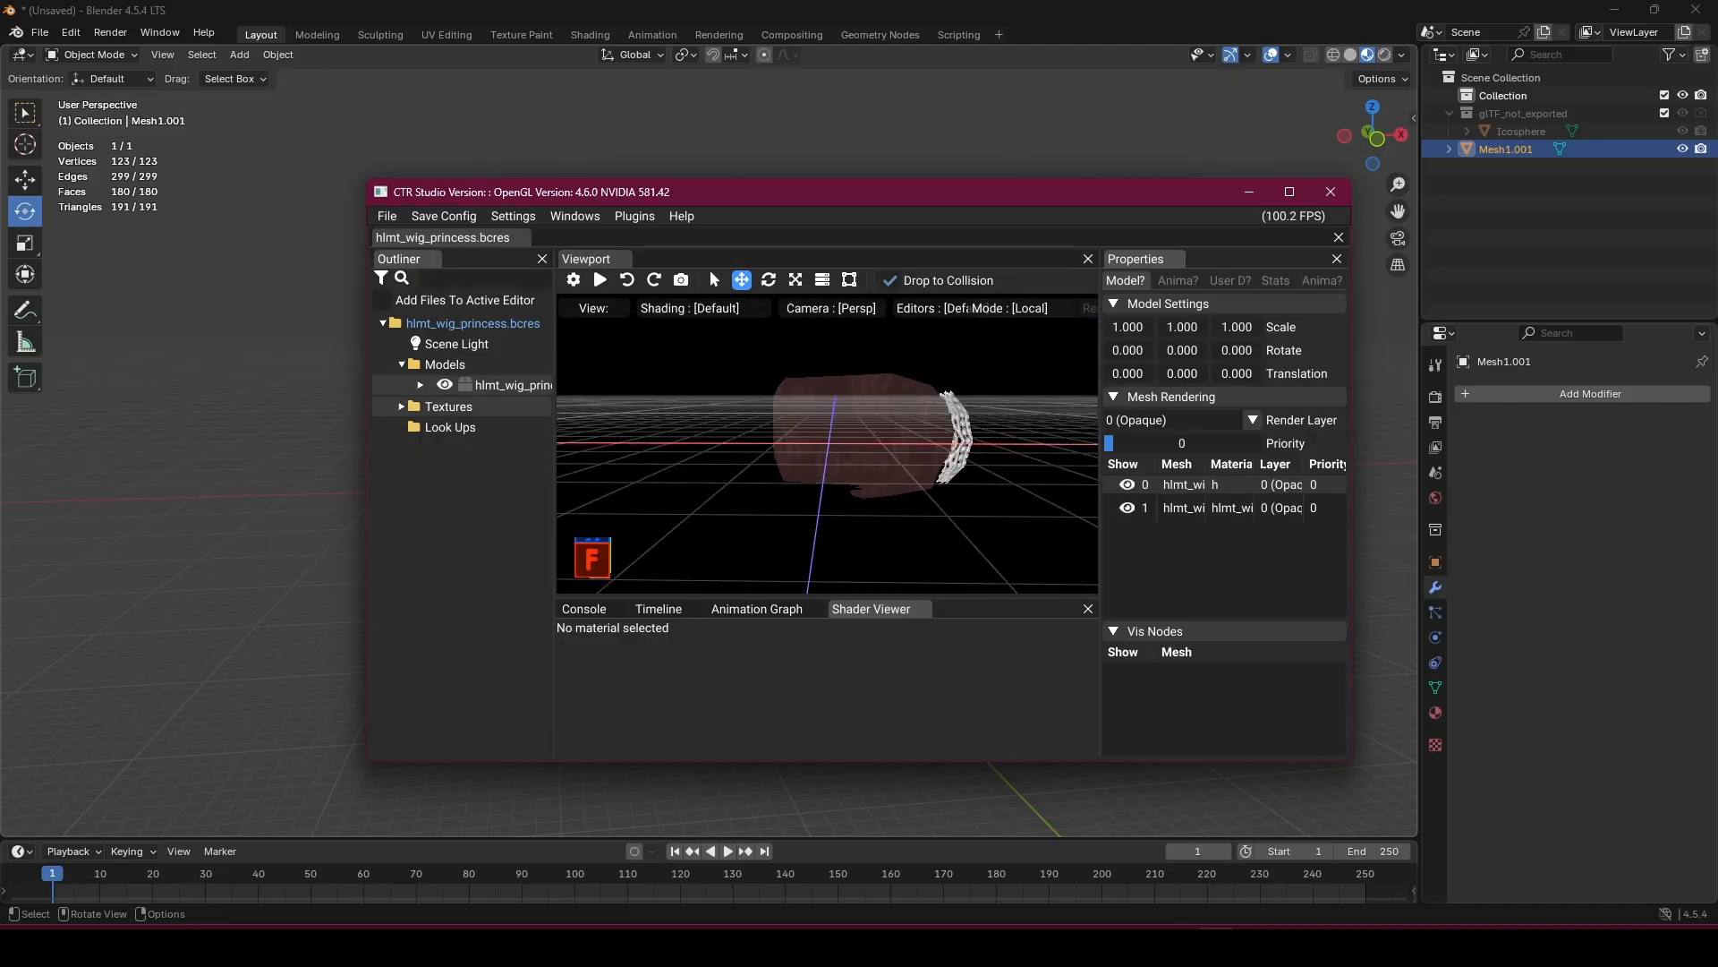
Replace the texture h with the hlmt_wig_geisha_0 image, encoded as ETC1A4 with a mip count of 3.
click(402, 406)
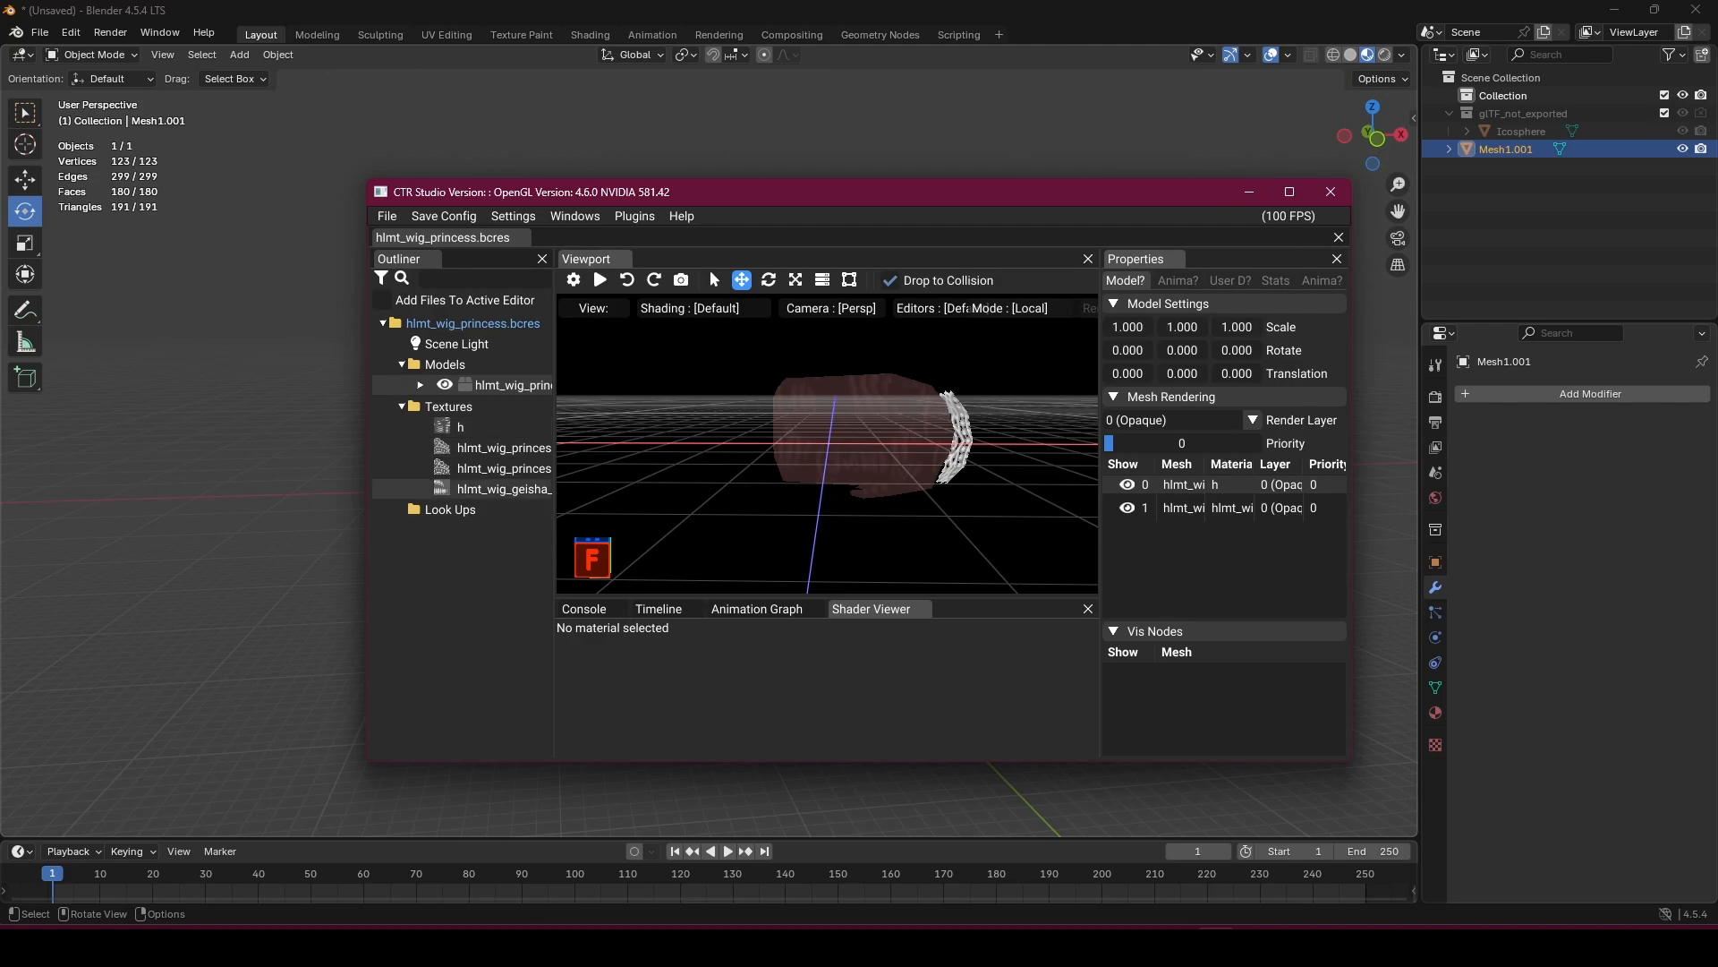
click(461, 427)
right_click(477, 427)
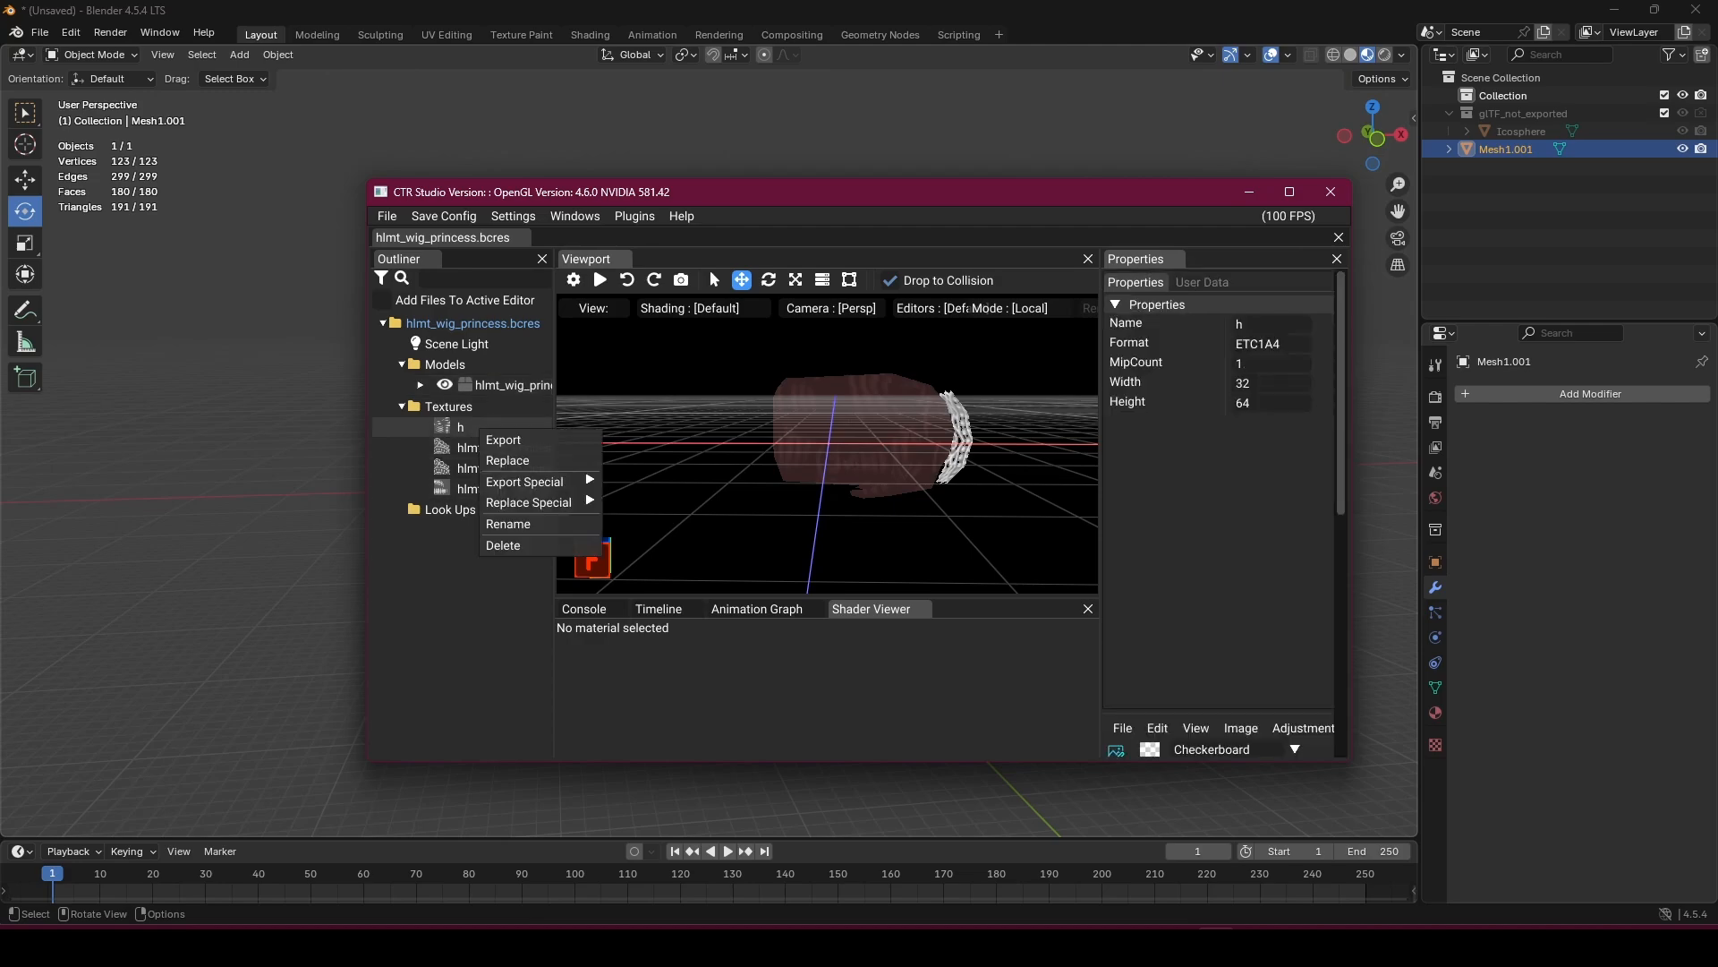
click(537, 460)
double_click(886, 380)
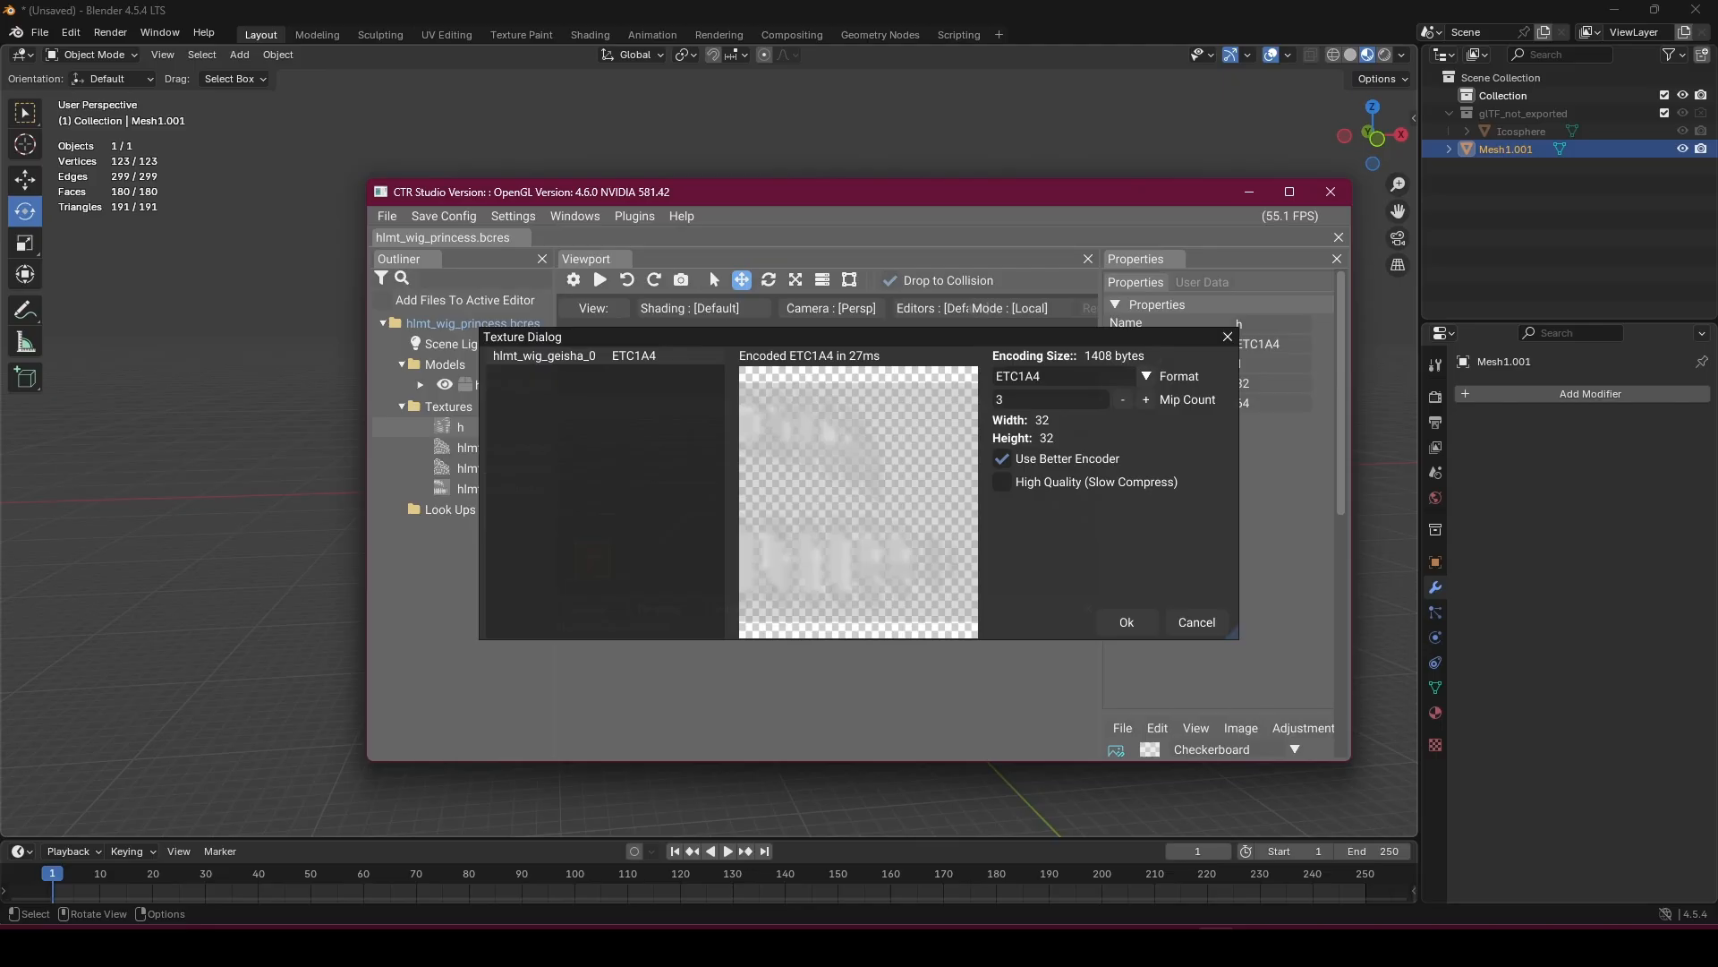
click(1127, 622)
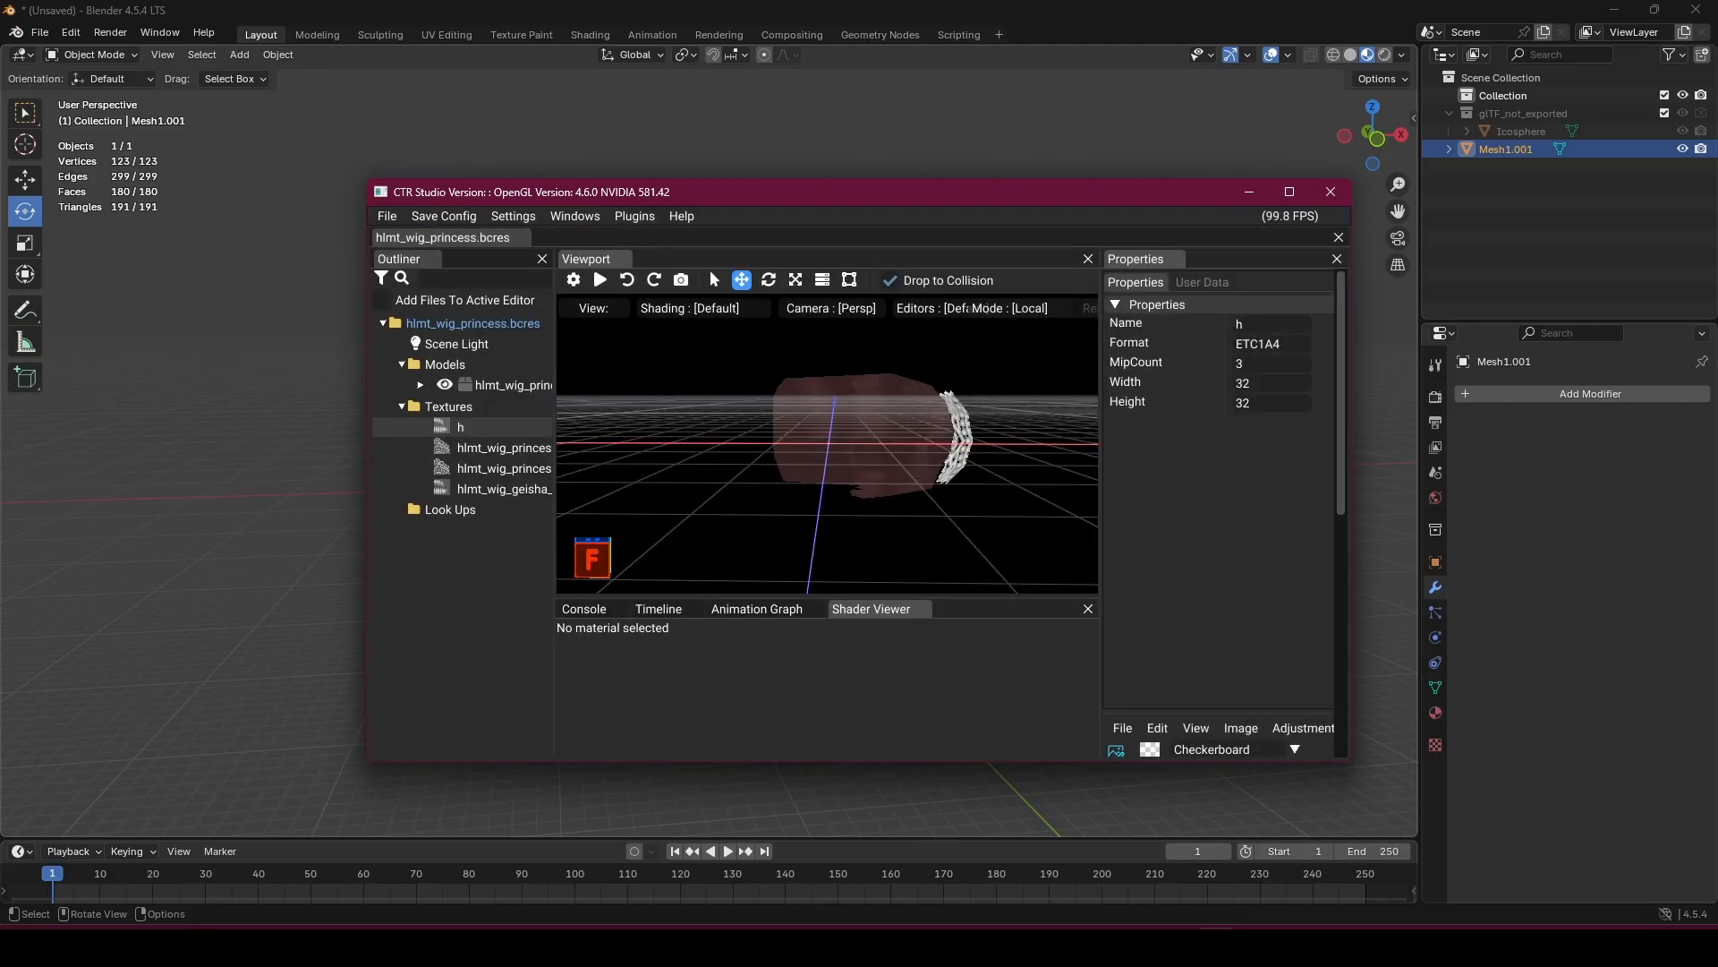
Delete the hlmt_wig_geisha texture and the second princess wig texture, and widen the outliner to show full names.
right_click(517, 487)
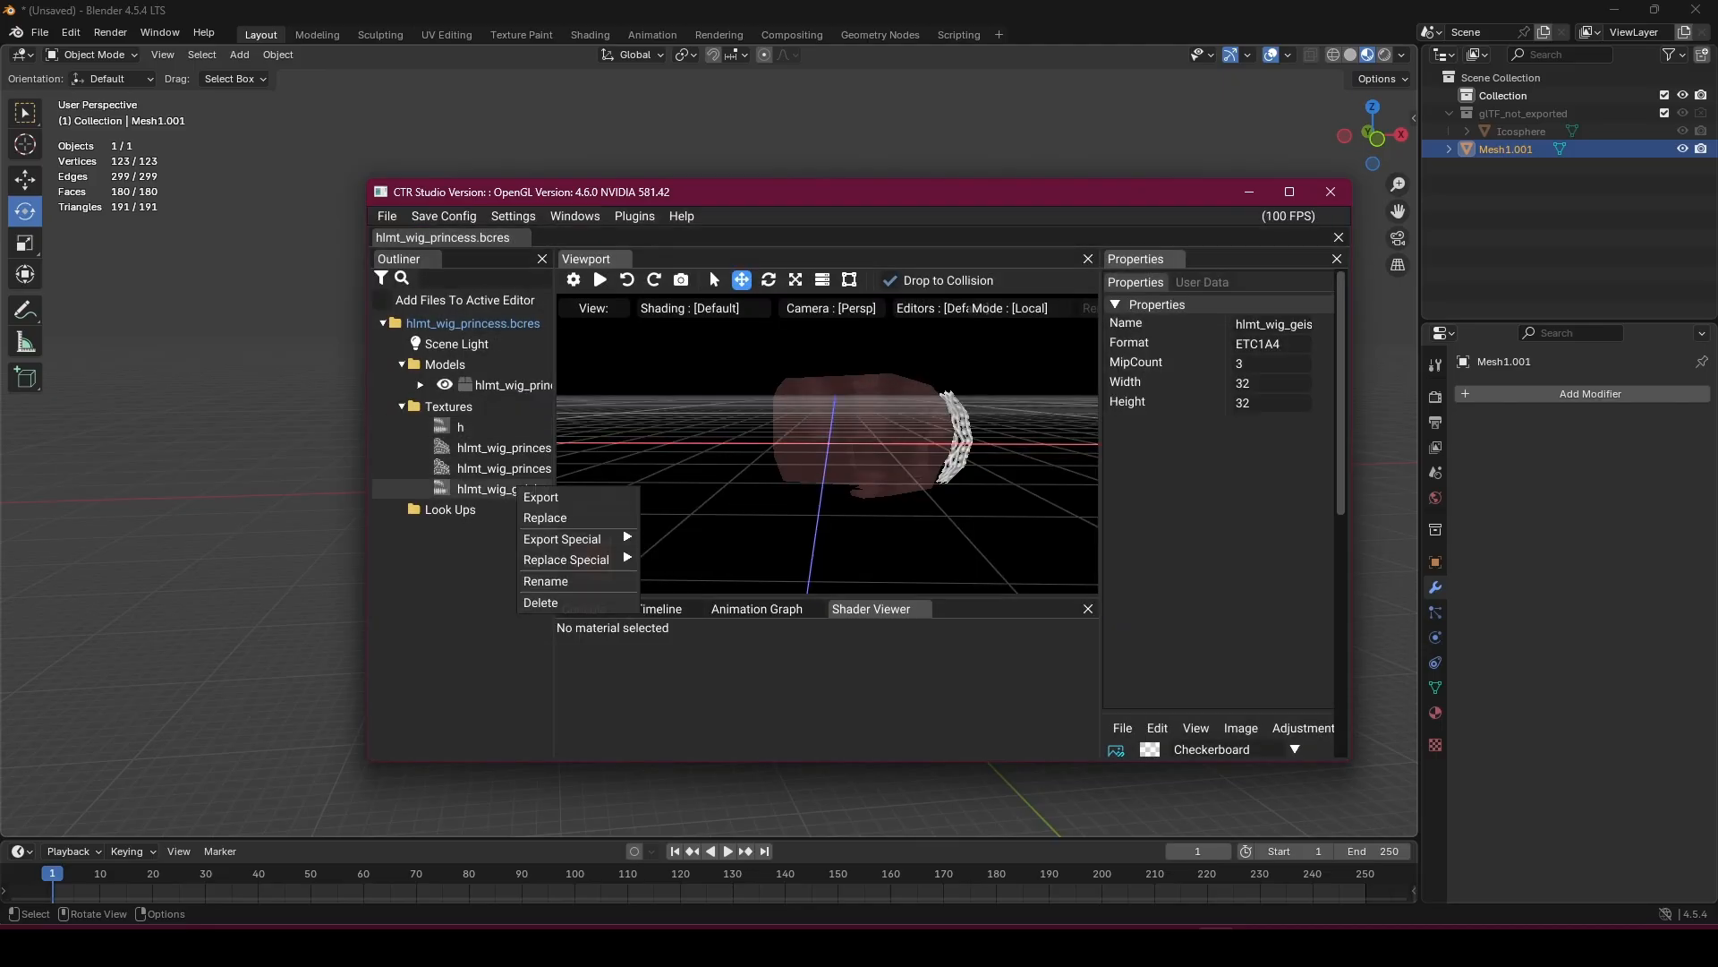
click(541, 603)
click(917, 533)
right_click(484, 471)
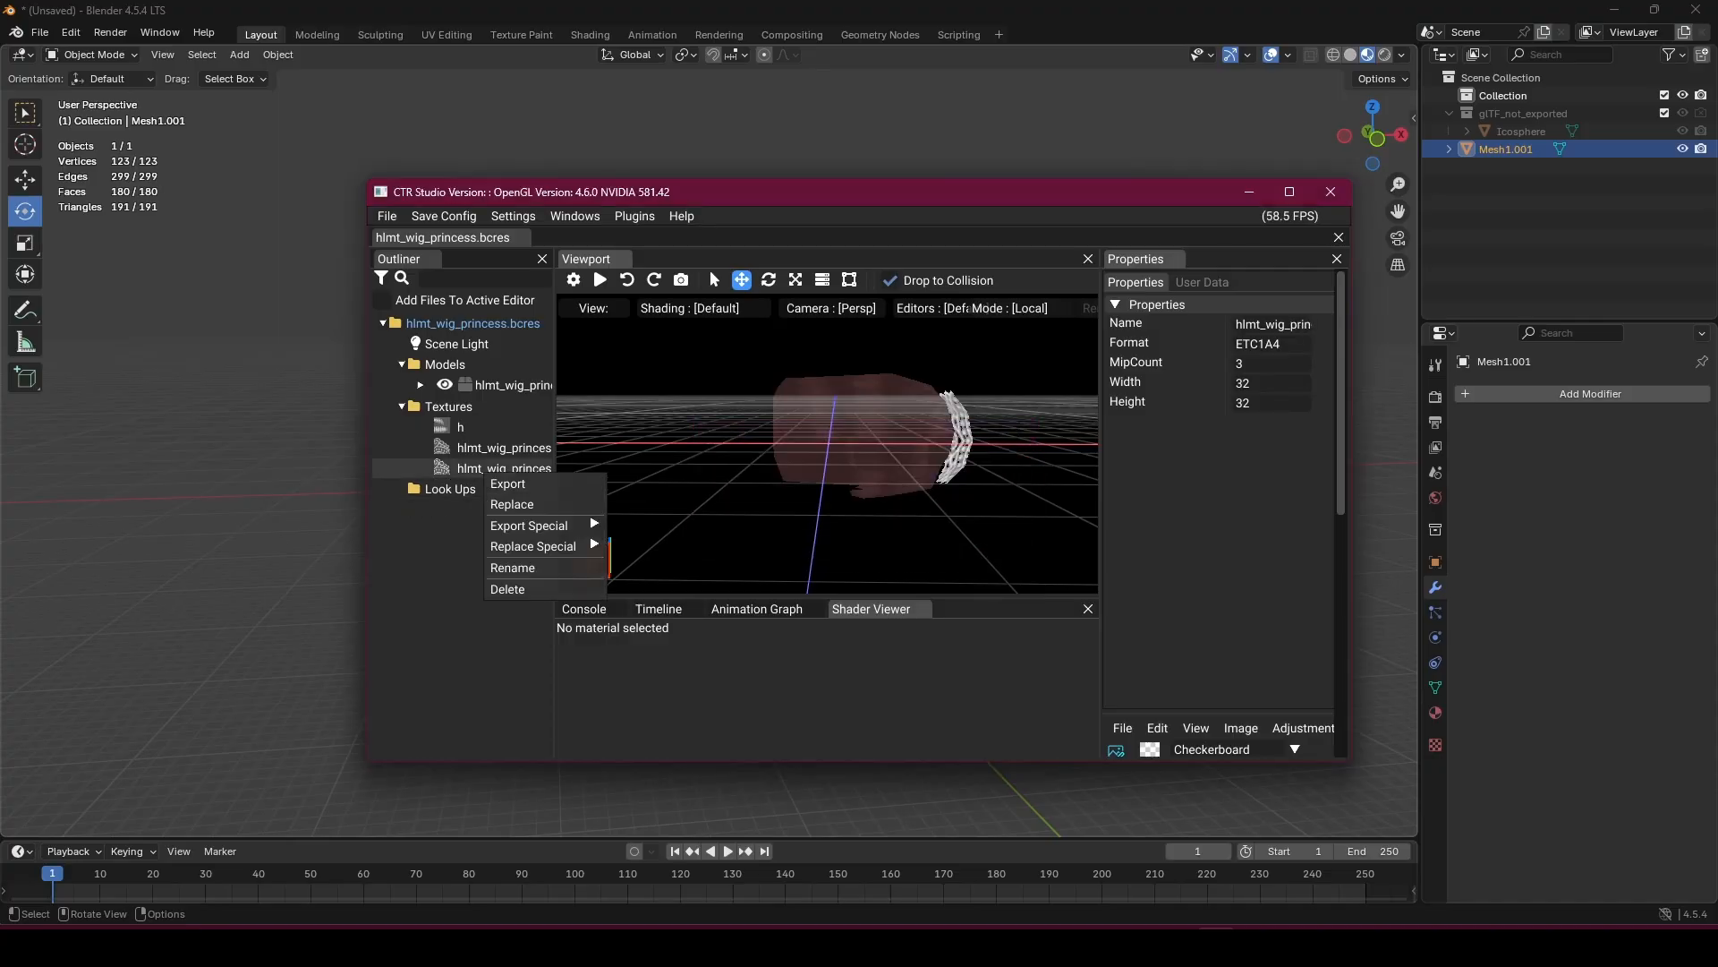
click(519, 588)
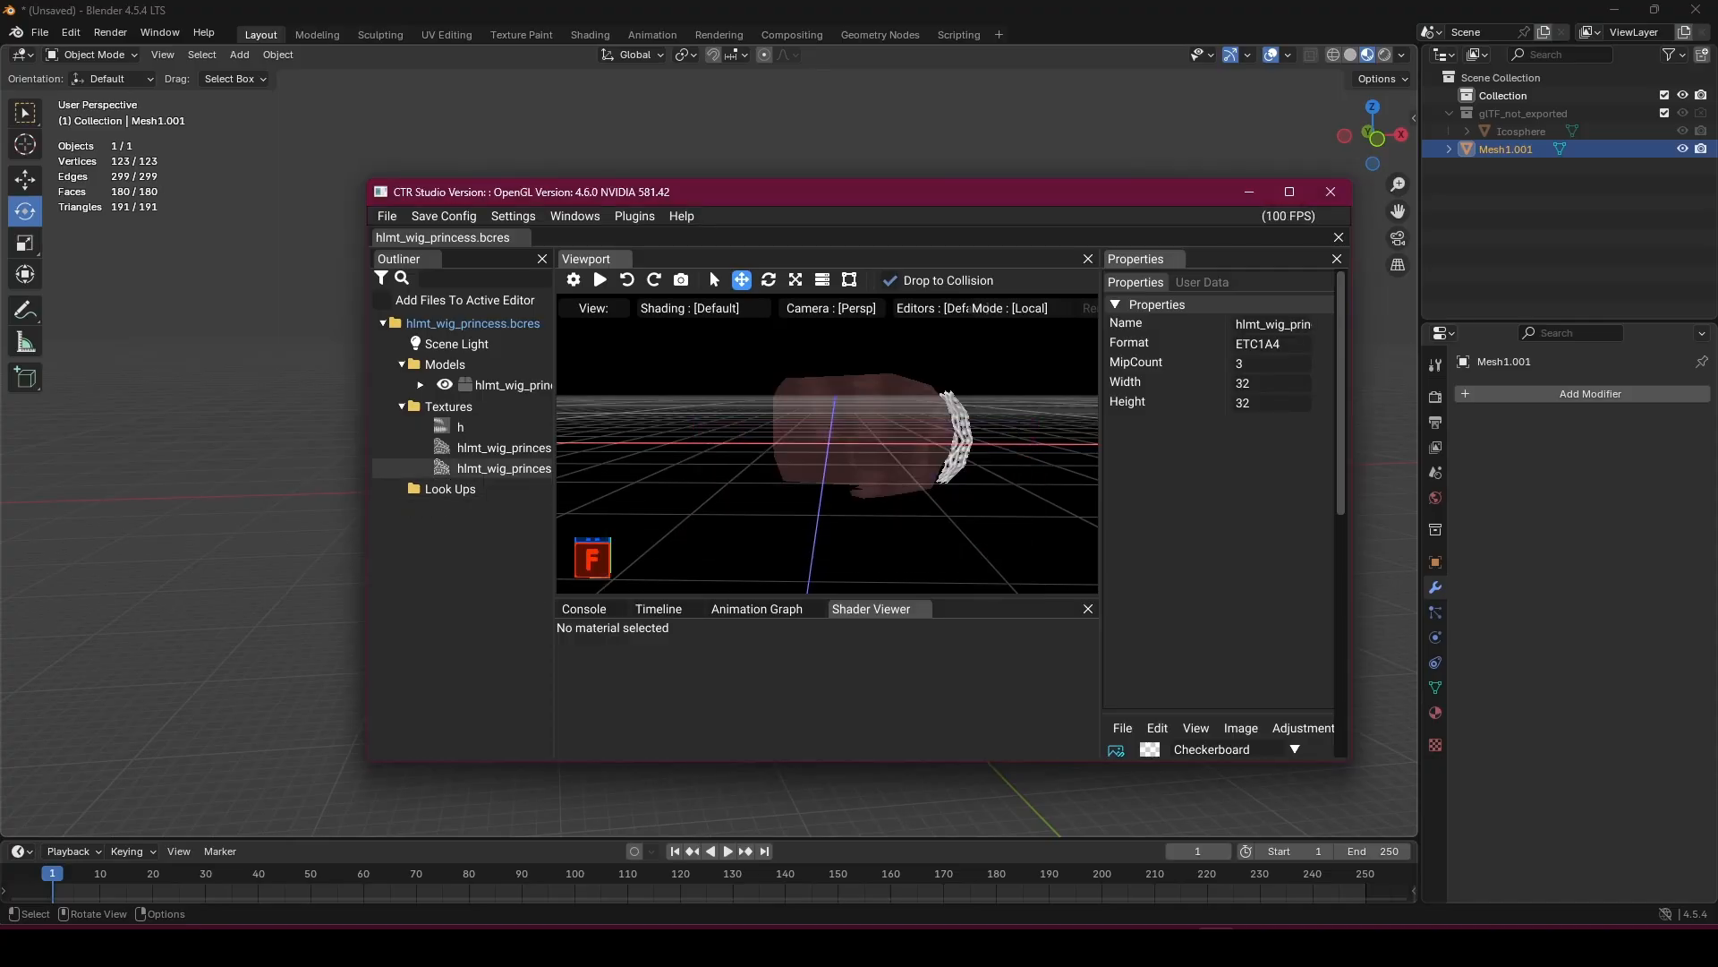
drag(556, 495, 711, 526)
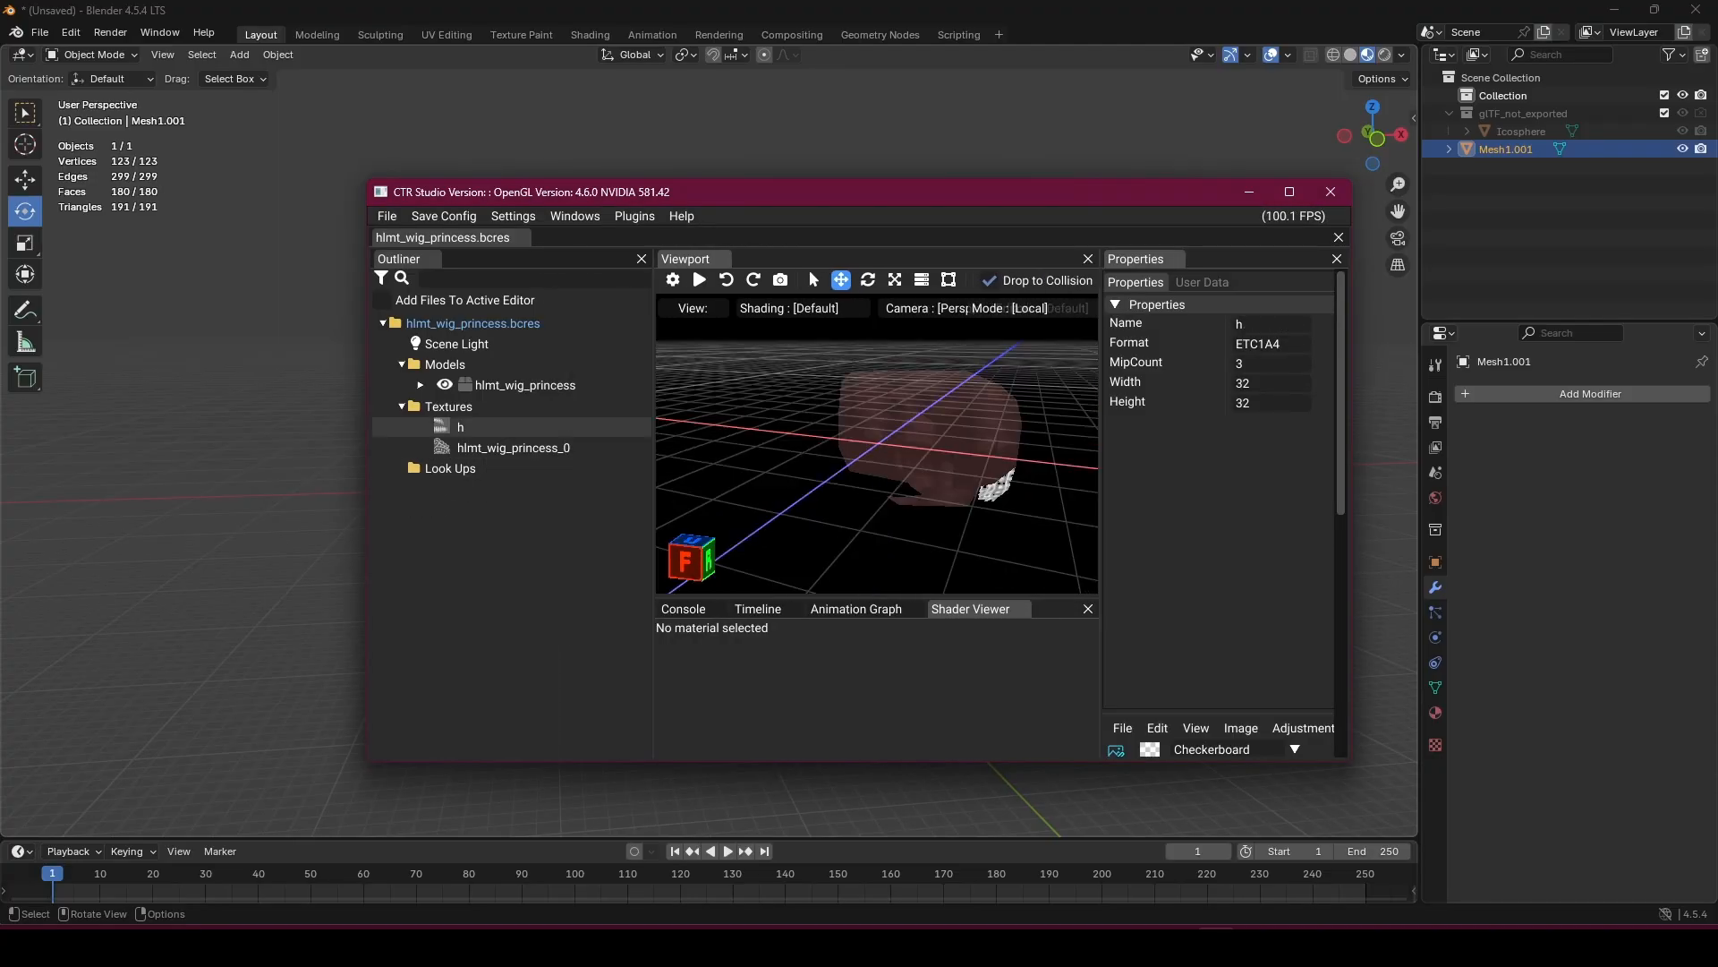
Set the texture wrap of material h to Mirror in both U and V.
right_drag(1002, 438, 748, 443)
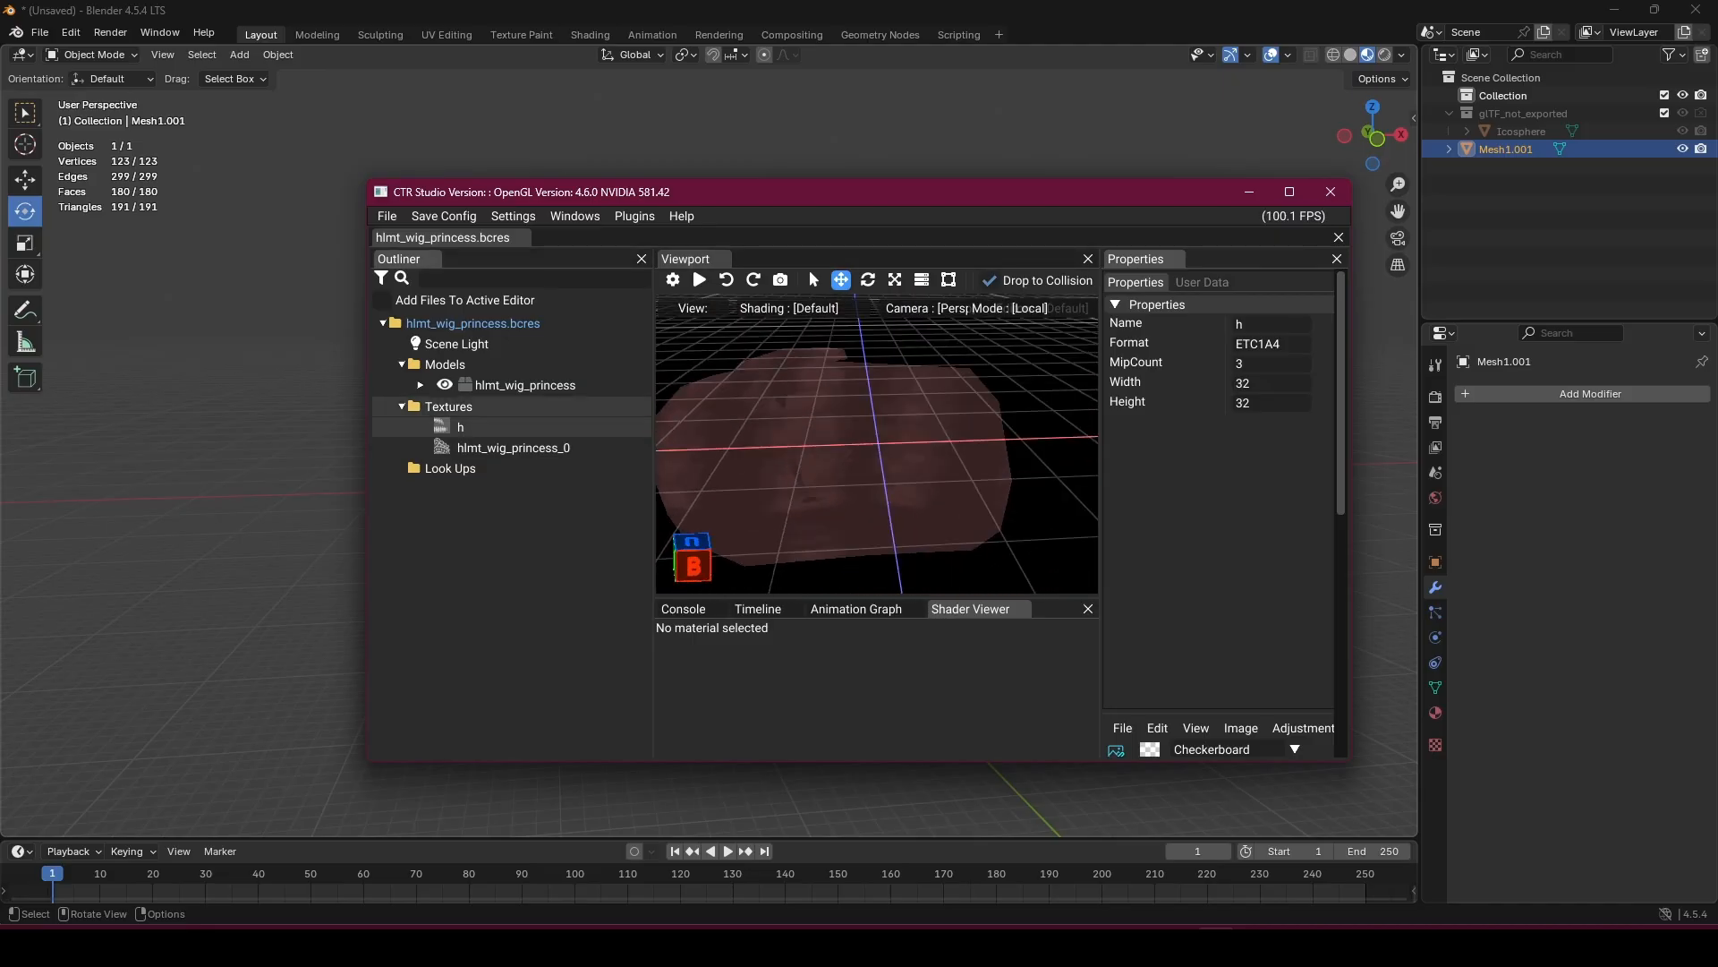
click(420, 385)
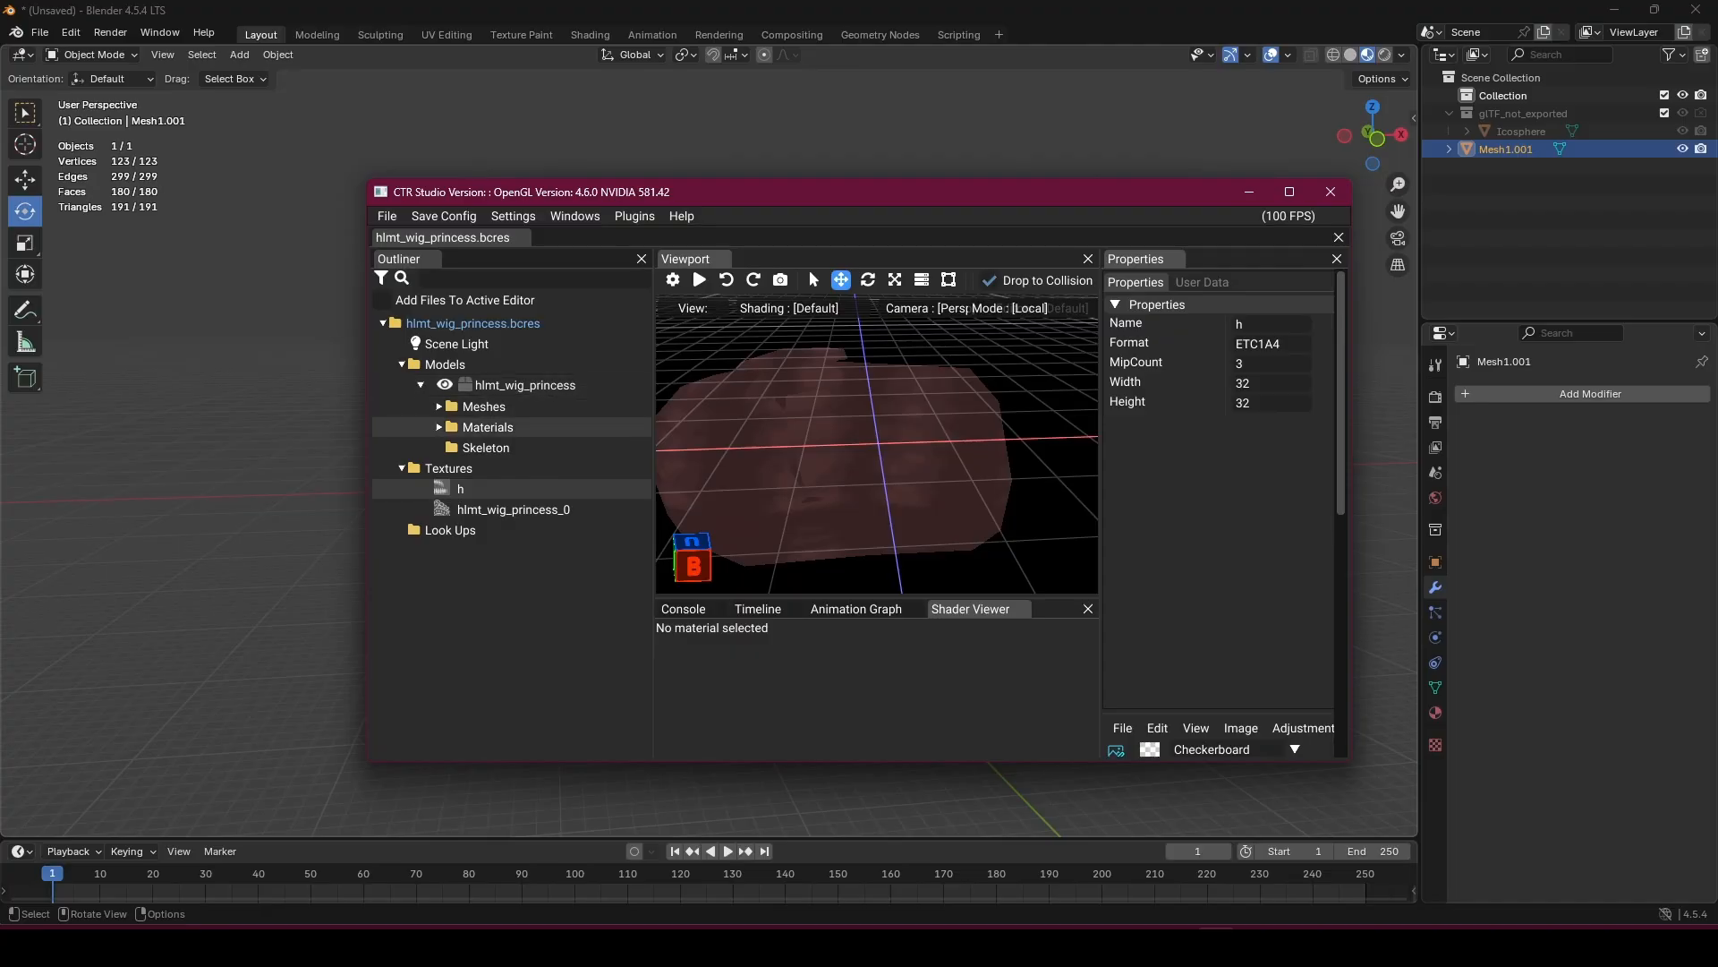
click(440, 427)
click(501, 448)
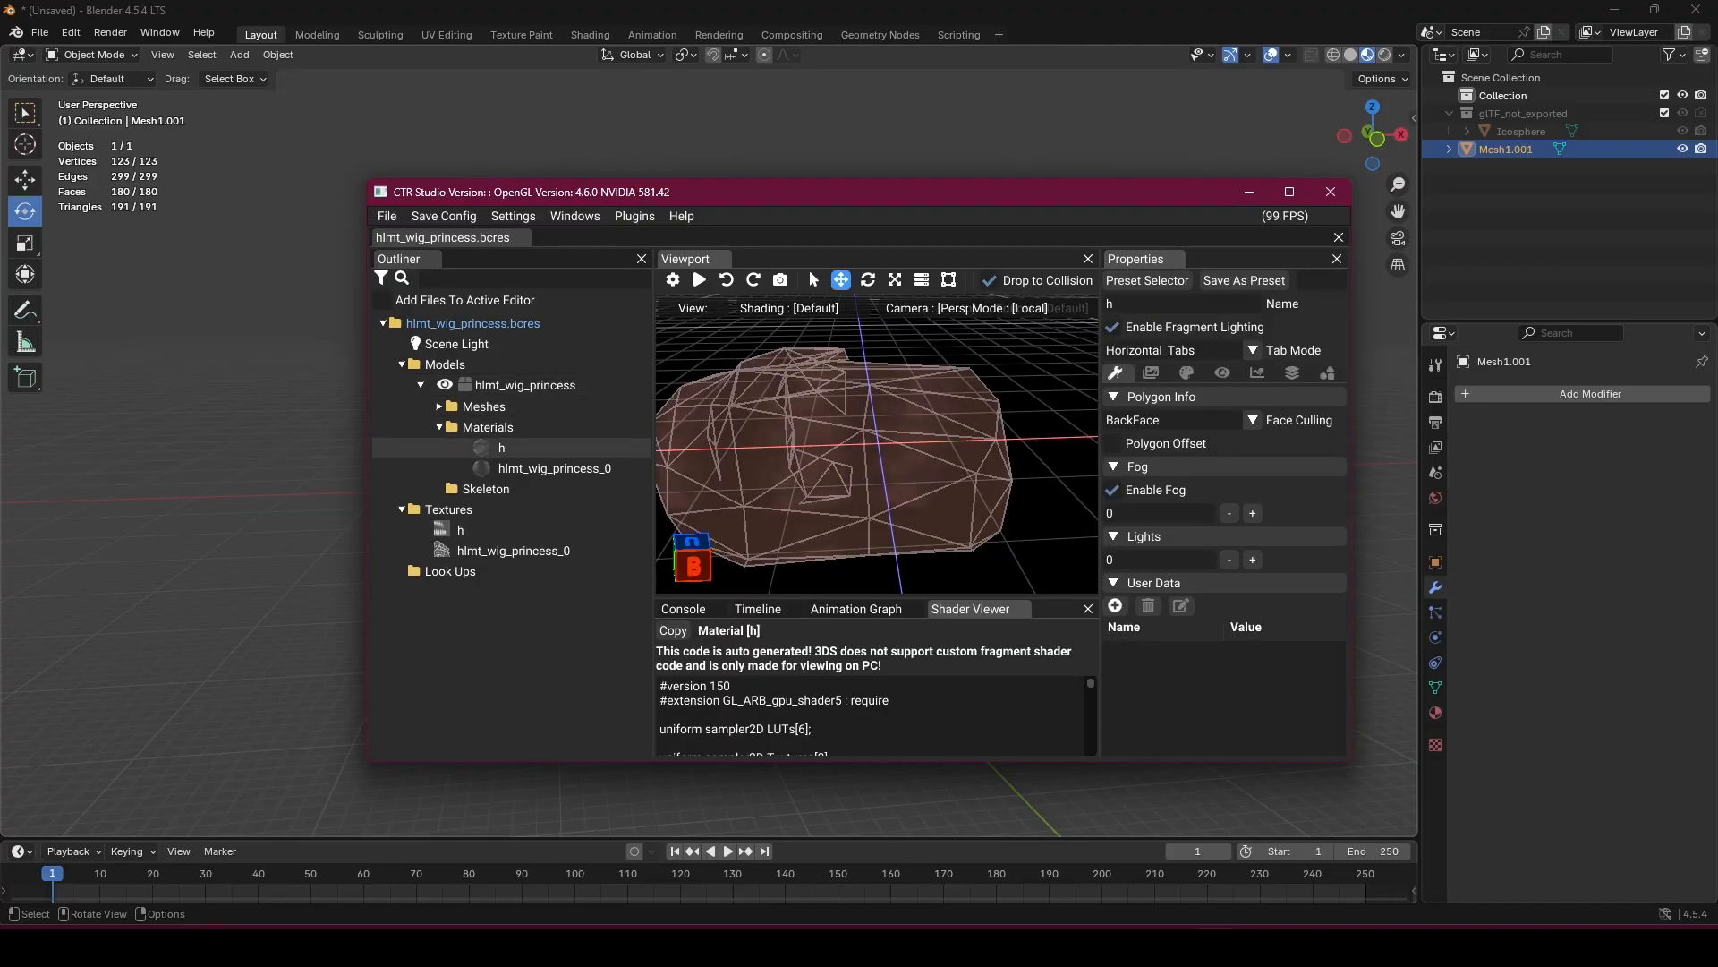
click(1151, 373)
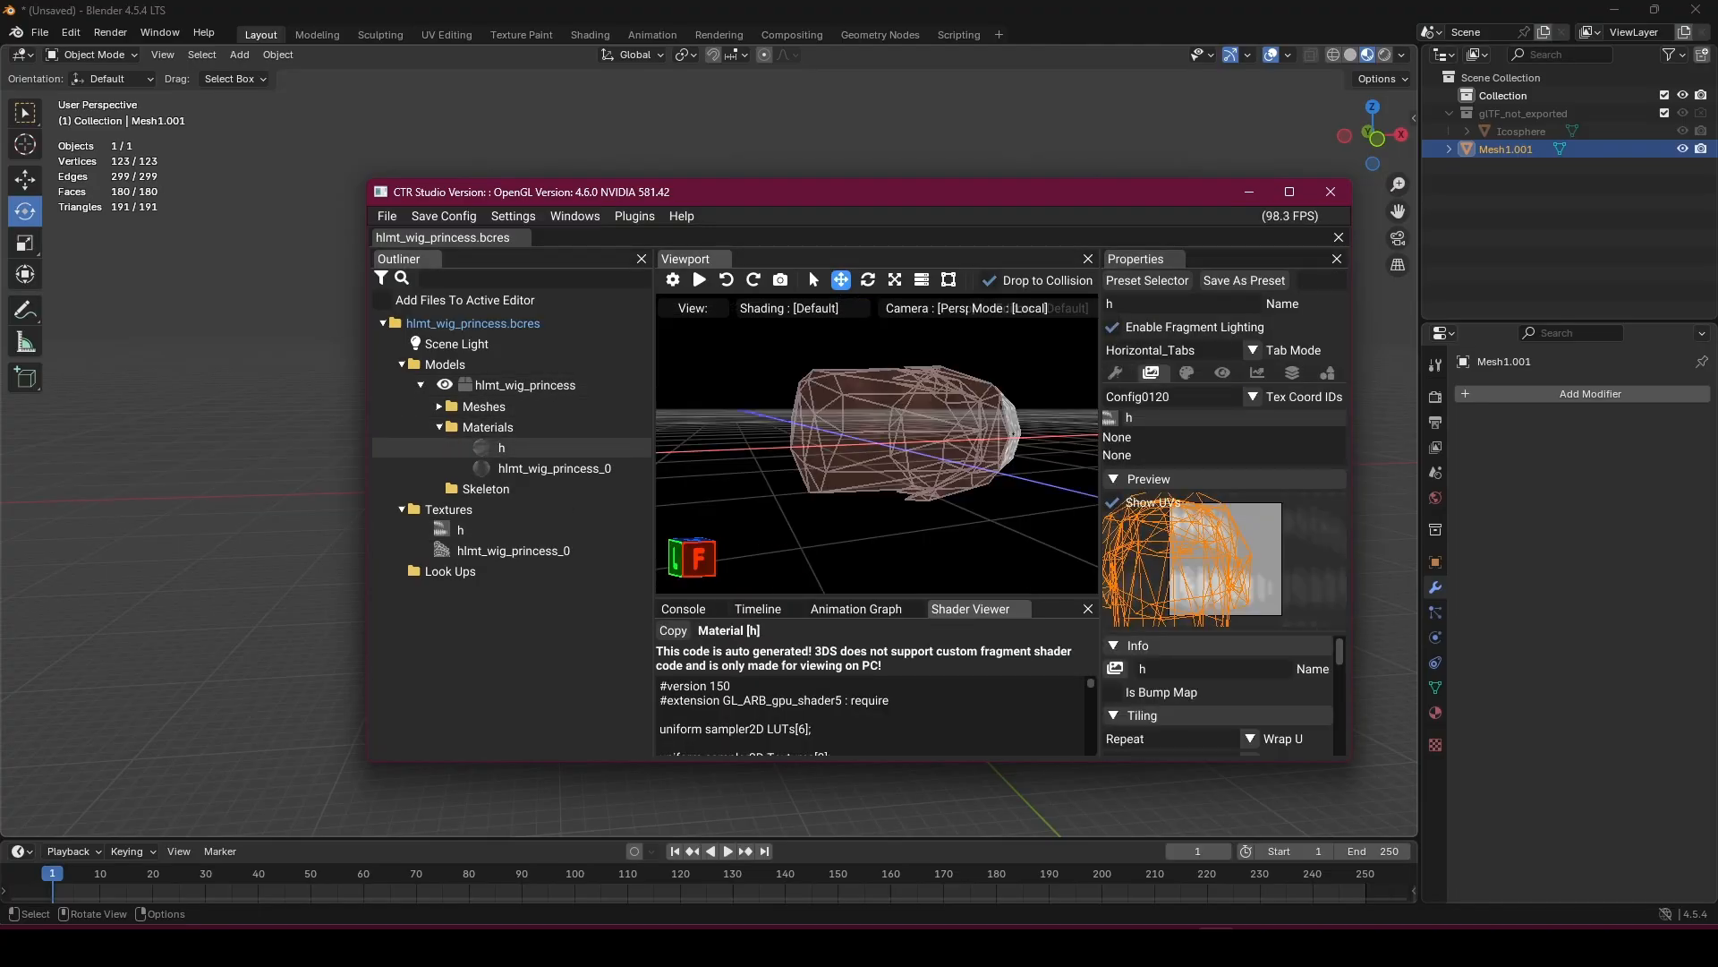
scroll(1217, 695, down, 3)
scroll(1217, 695, up, 3)
scroll(1217, 696, down, 2)
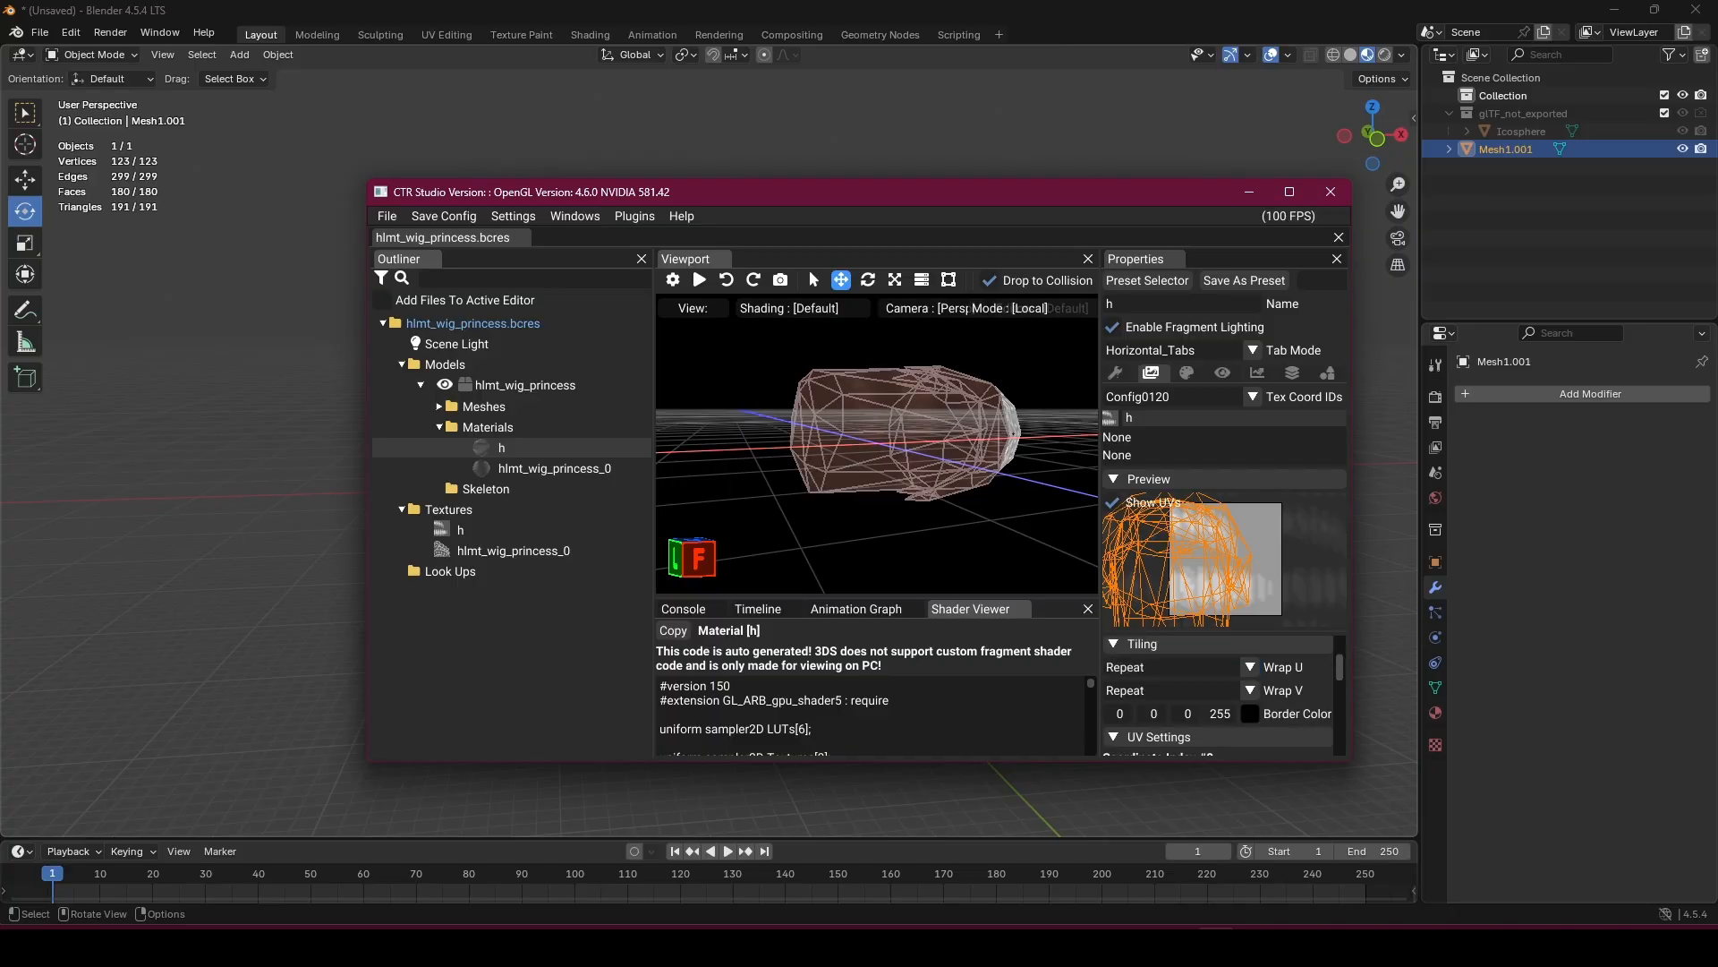
click(1250, 667)
click(1124, 739)
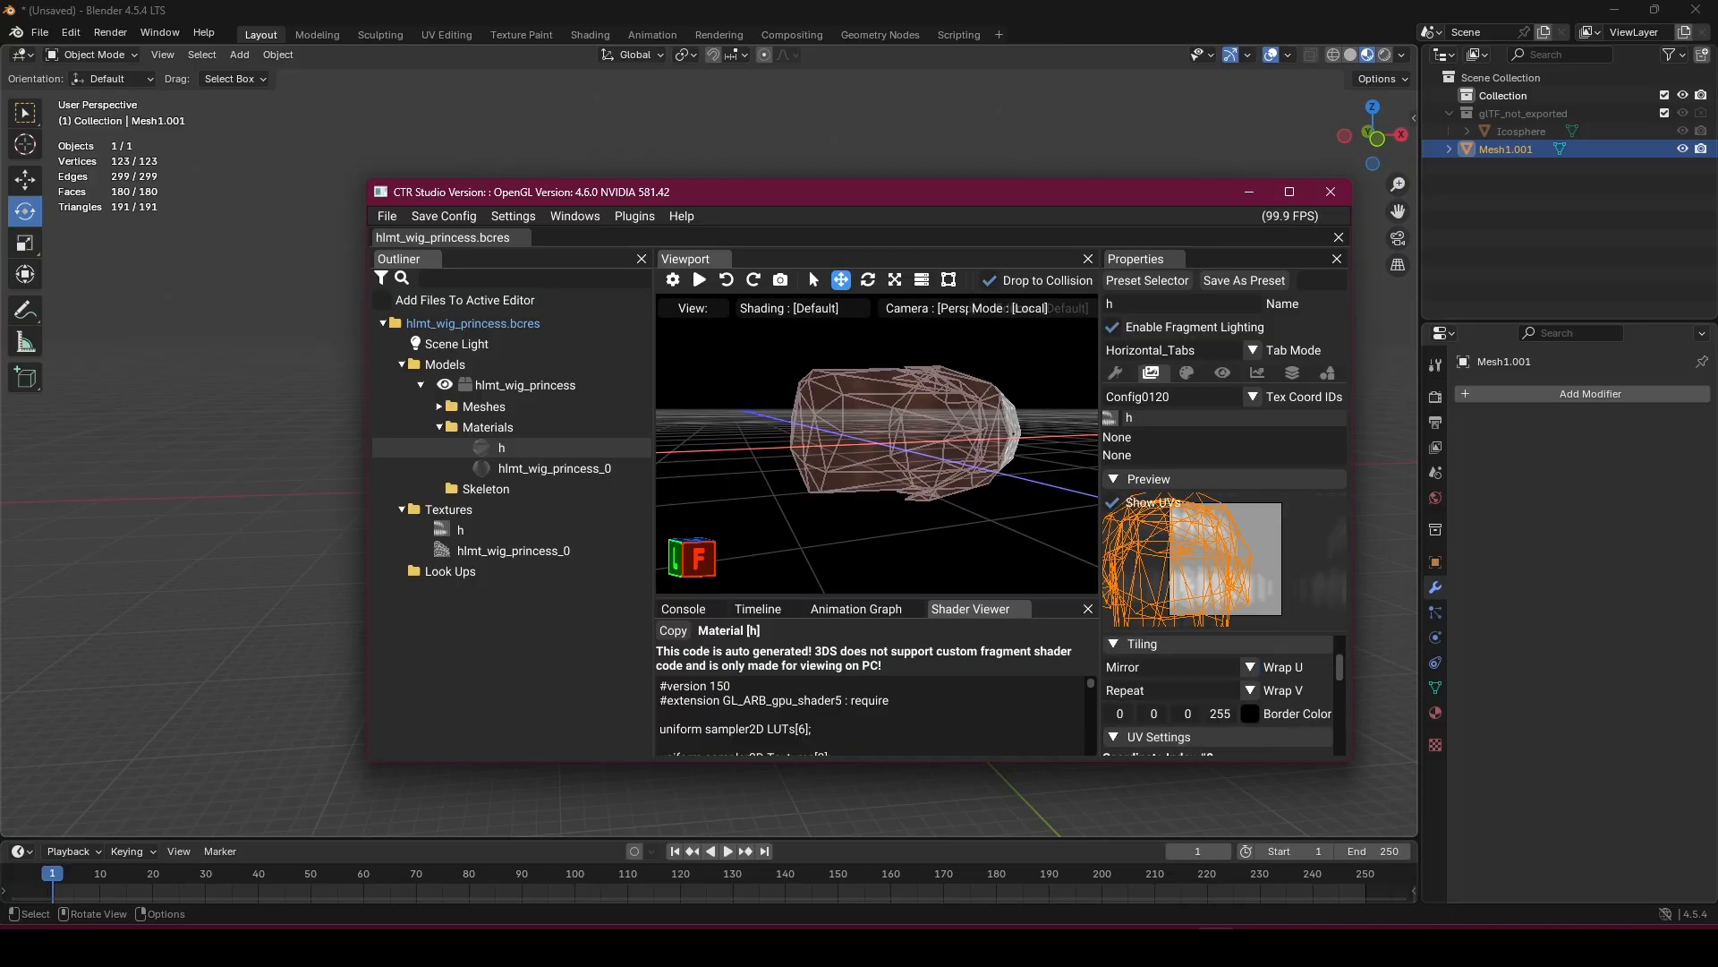
click(1250, 690)
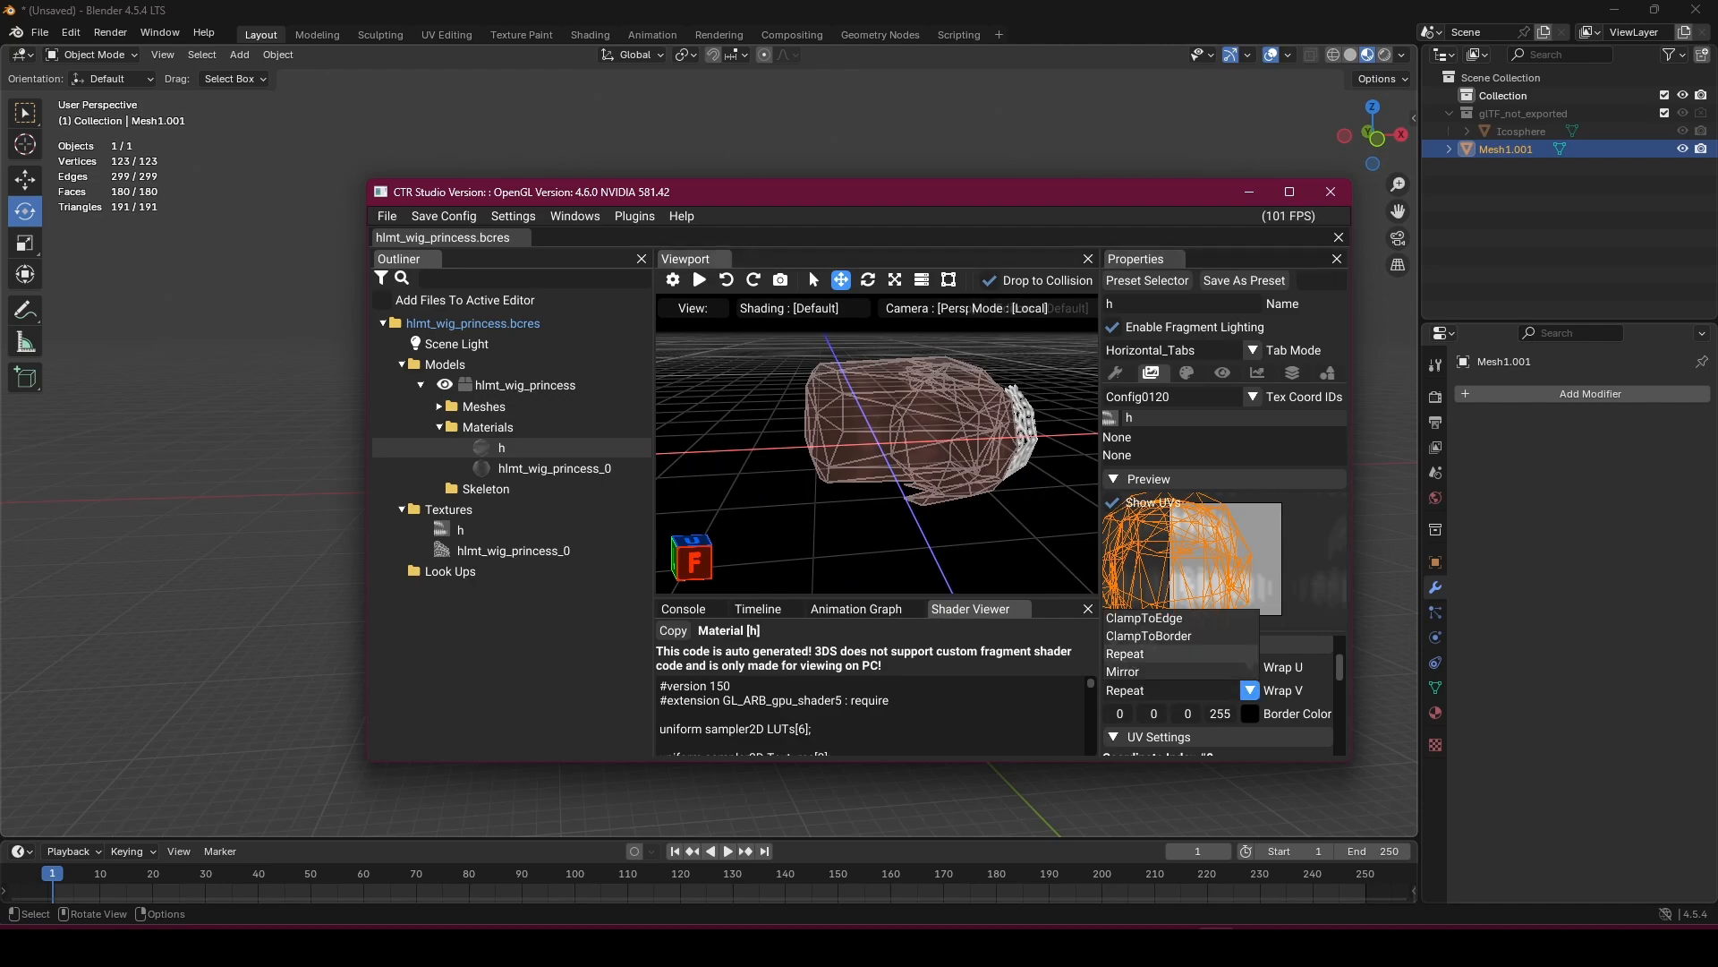
click(1248, 671)
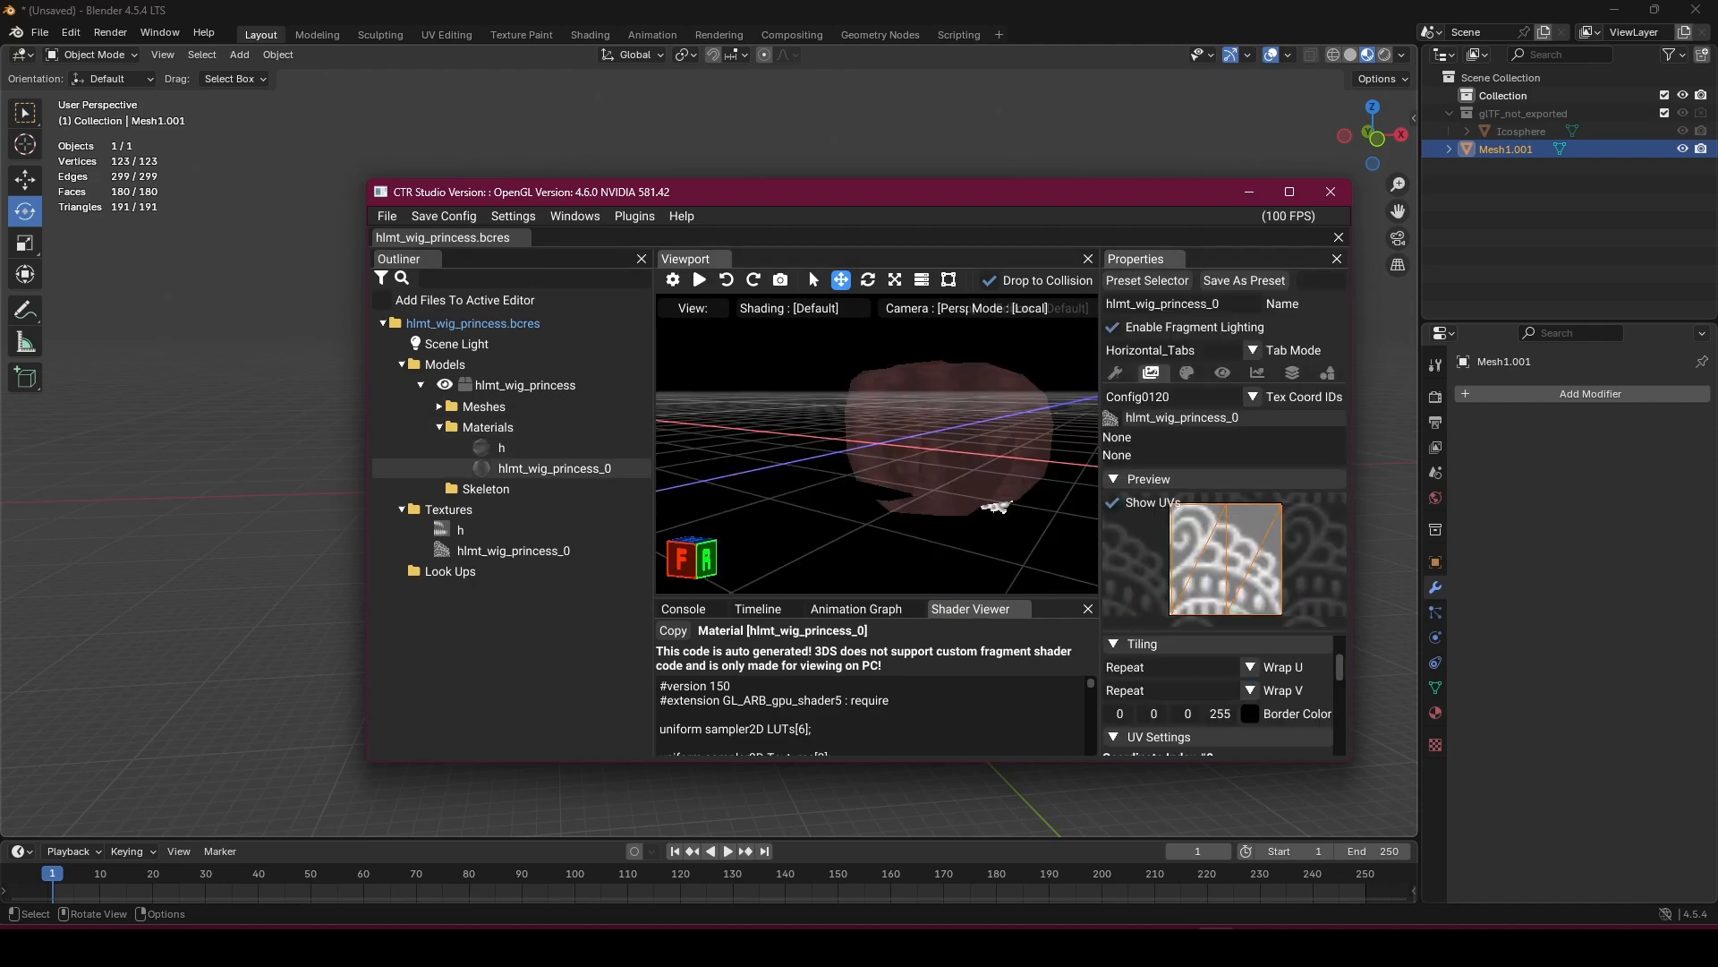
Set the hlmt_wig_princess_0 material's U and V wrap to Mirror and its texture scale to 1.
click(1184, 666)
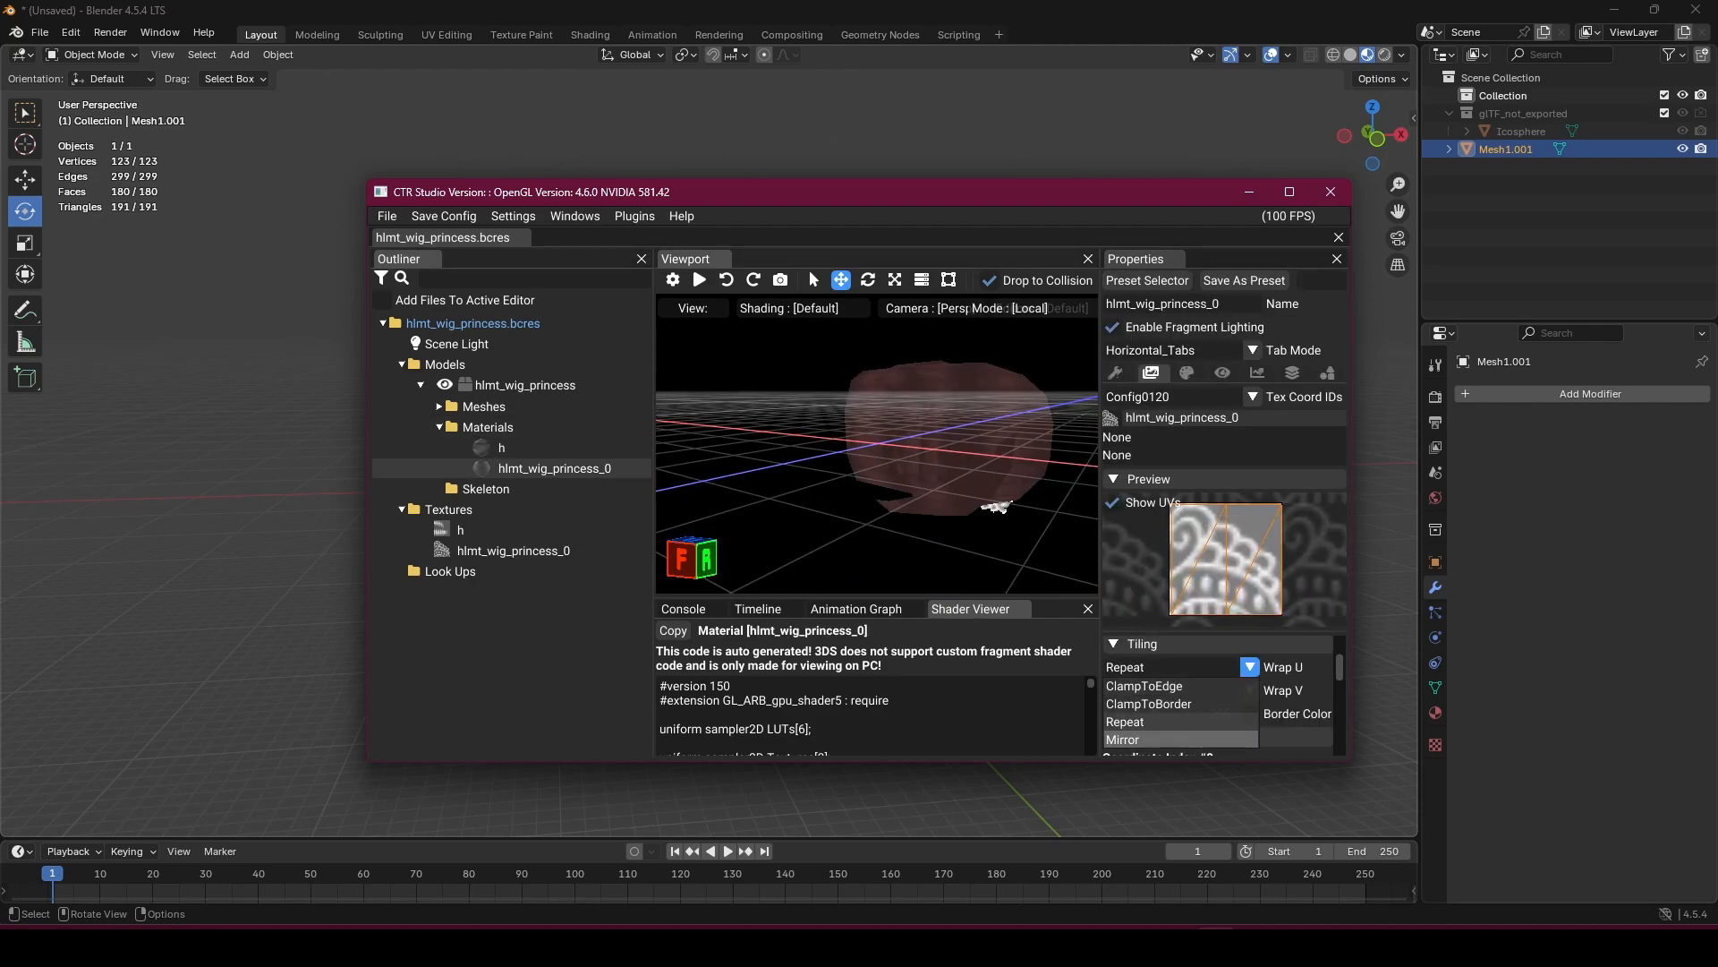
click(1164, 738)
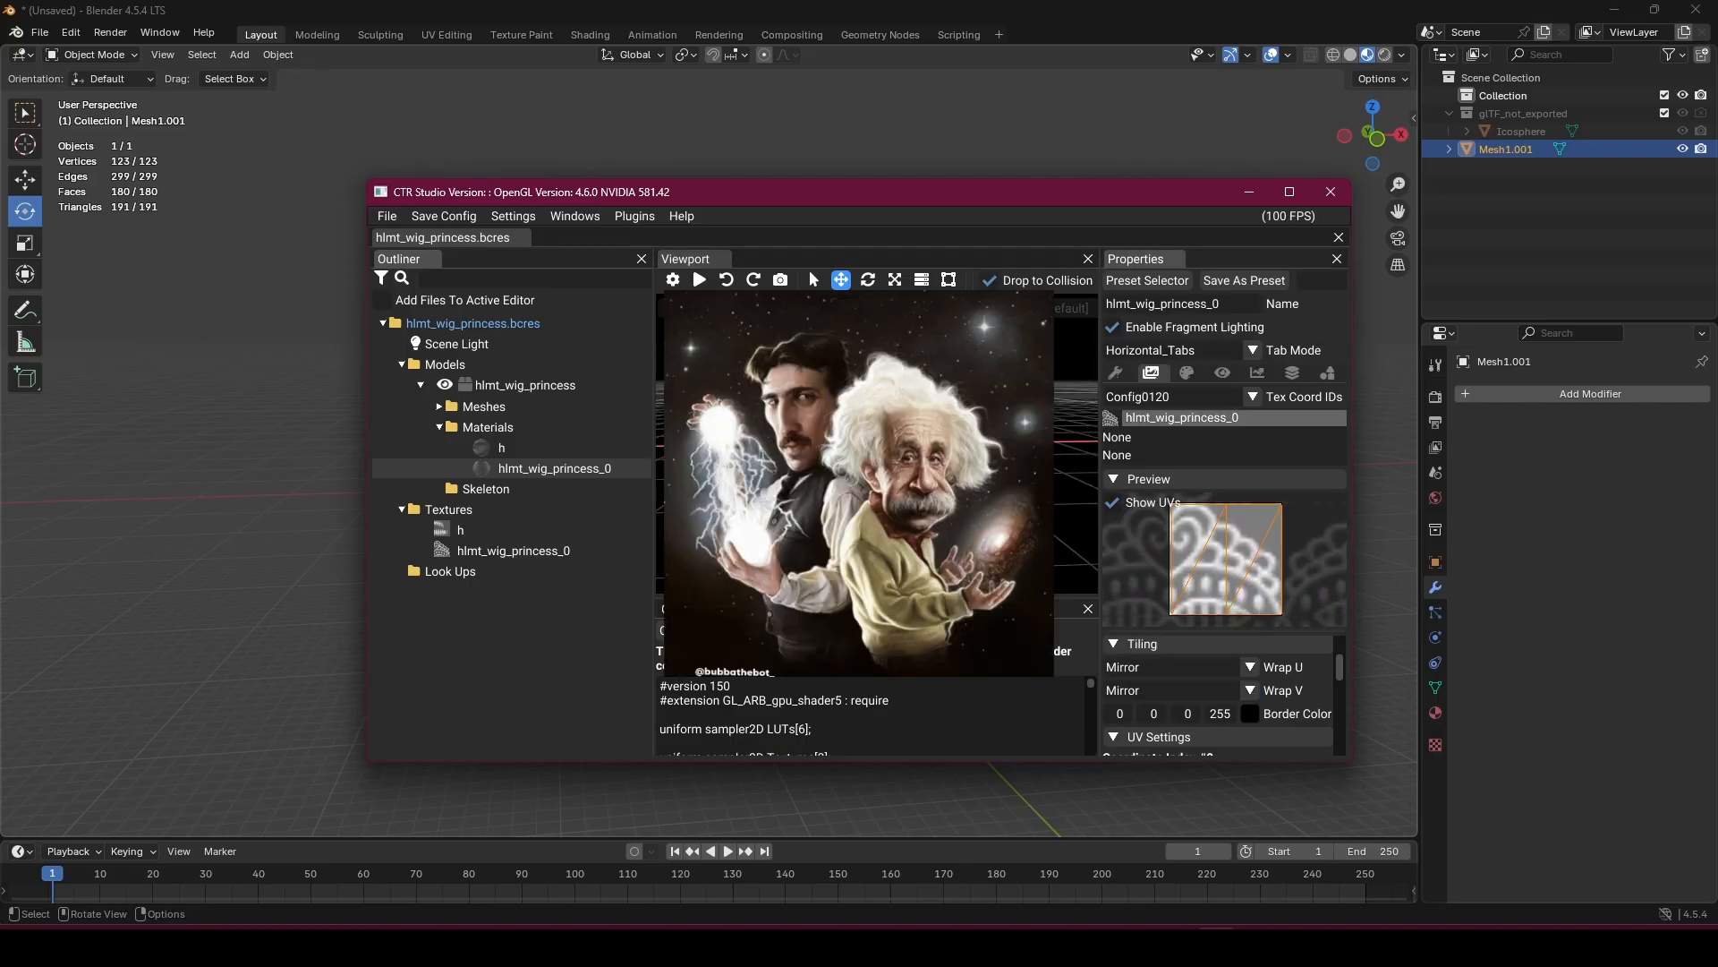
scroll(1221, 694, down, 3)
drag(1223, 675, 1327, 708)
text(1)
key(Return)
scroll(1221, 699, down, 1)
scroll(1220, 698, up, 1)
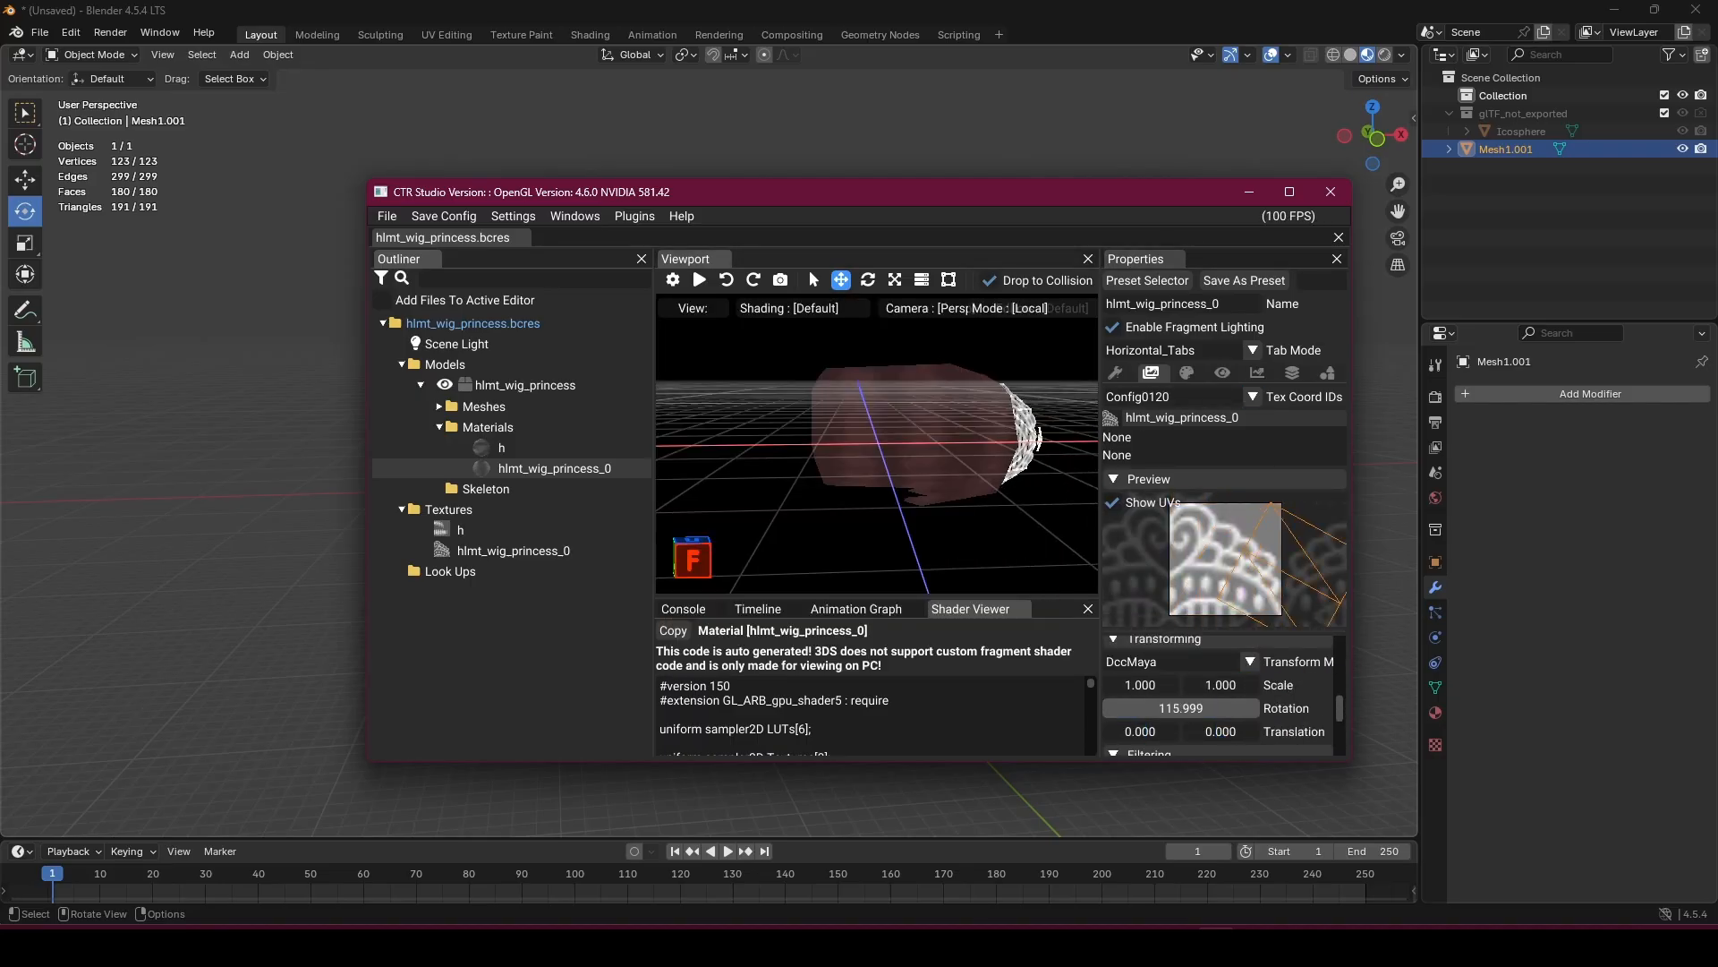
Set the hlmt_wig_princess_0 texture rotation to 0 and its translation to about -0.150, -1.000, and check the tiara from the front.
drag(1016, 708, 1192, 708)
double_click(1192, 708)
drag(1154, 731, 1154, 731)
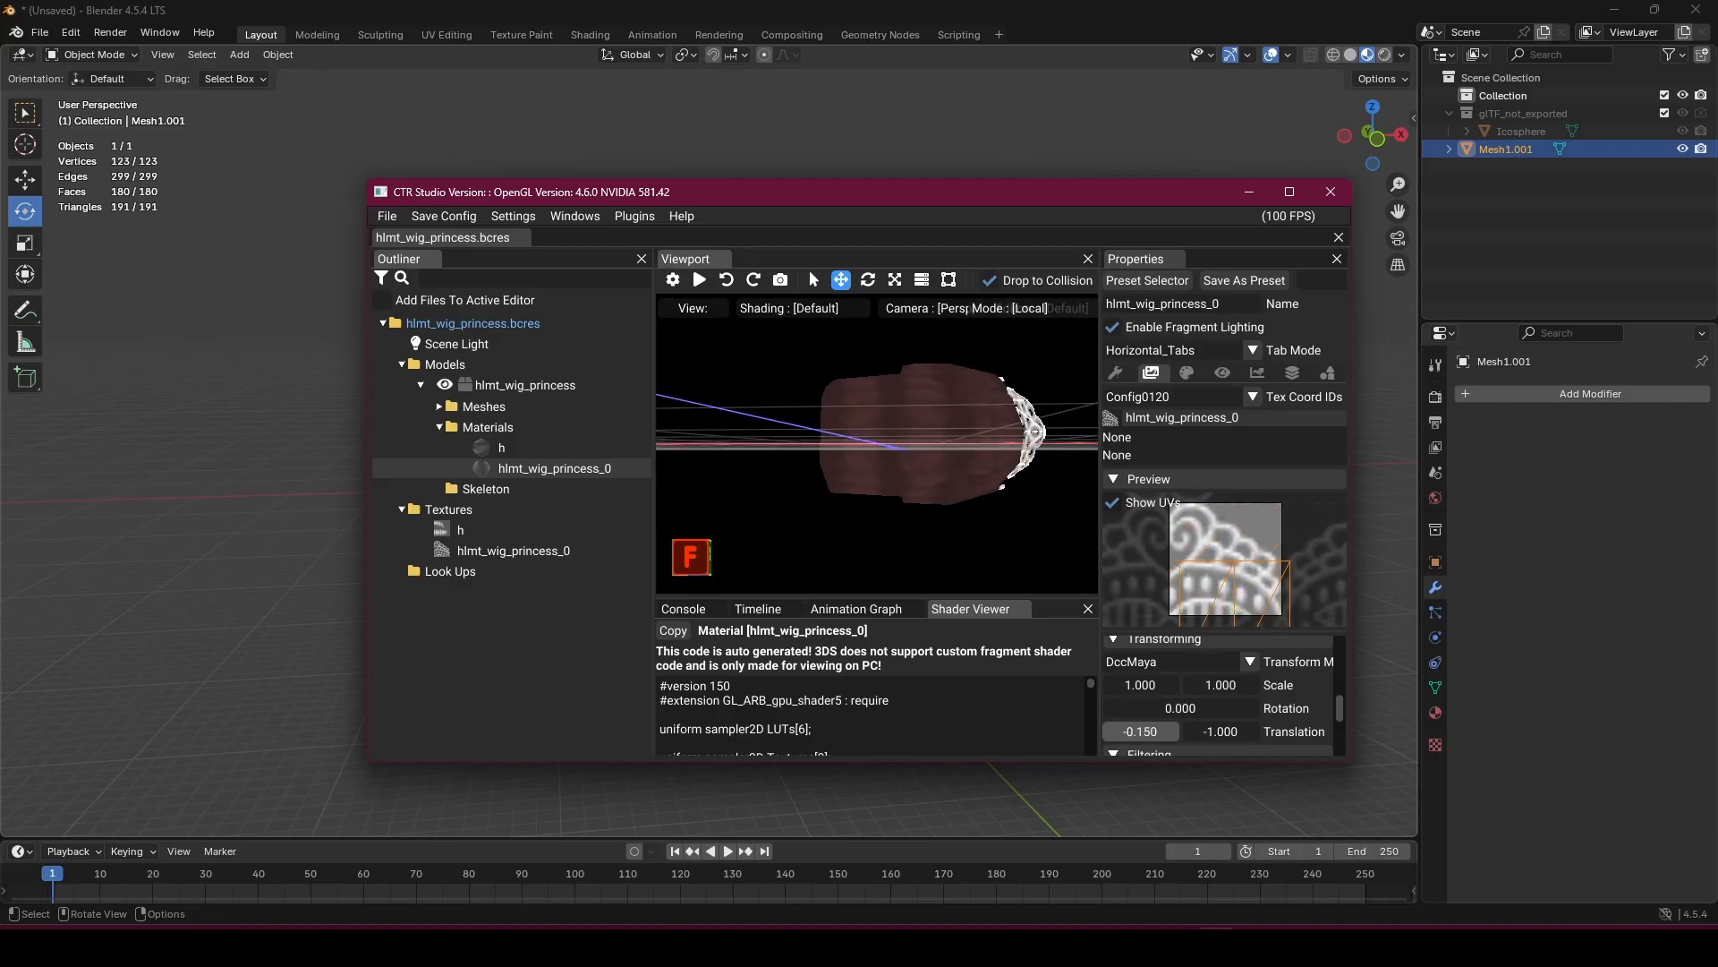
drag(904, 430, 832, 474)
click(525, 384)
click(685, 562)
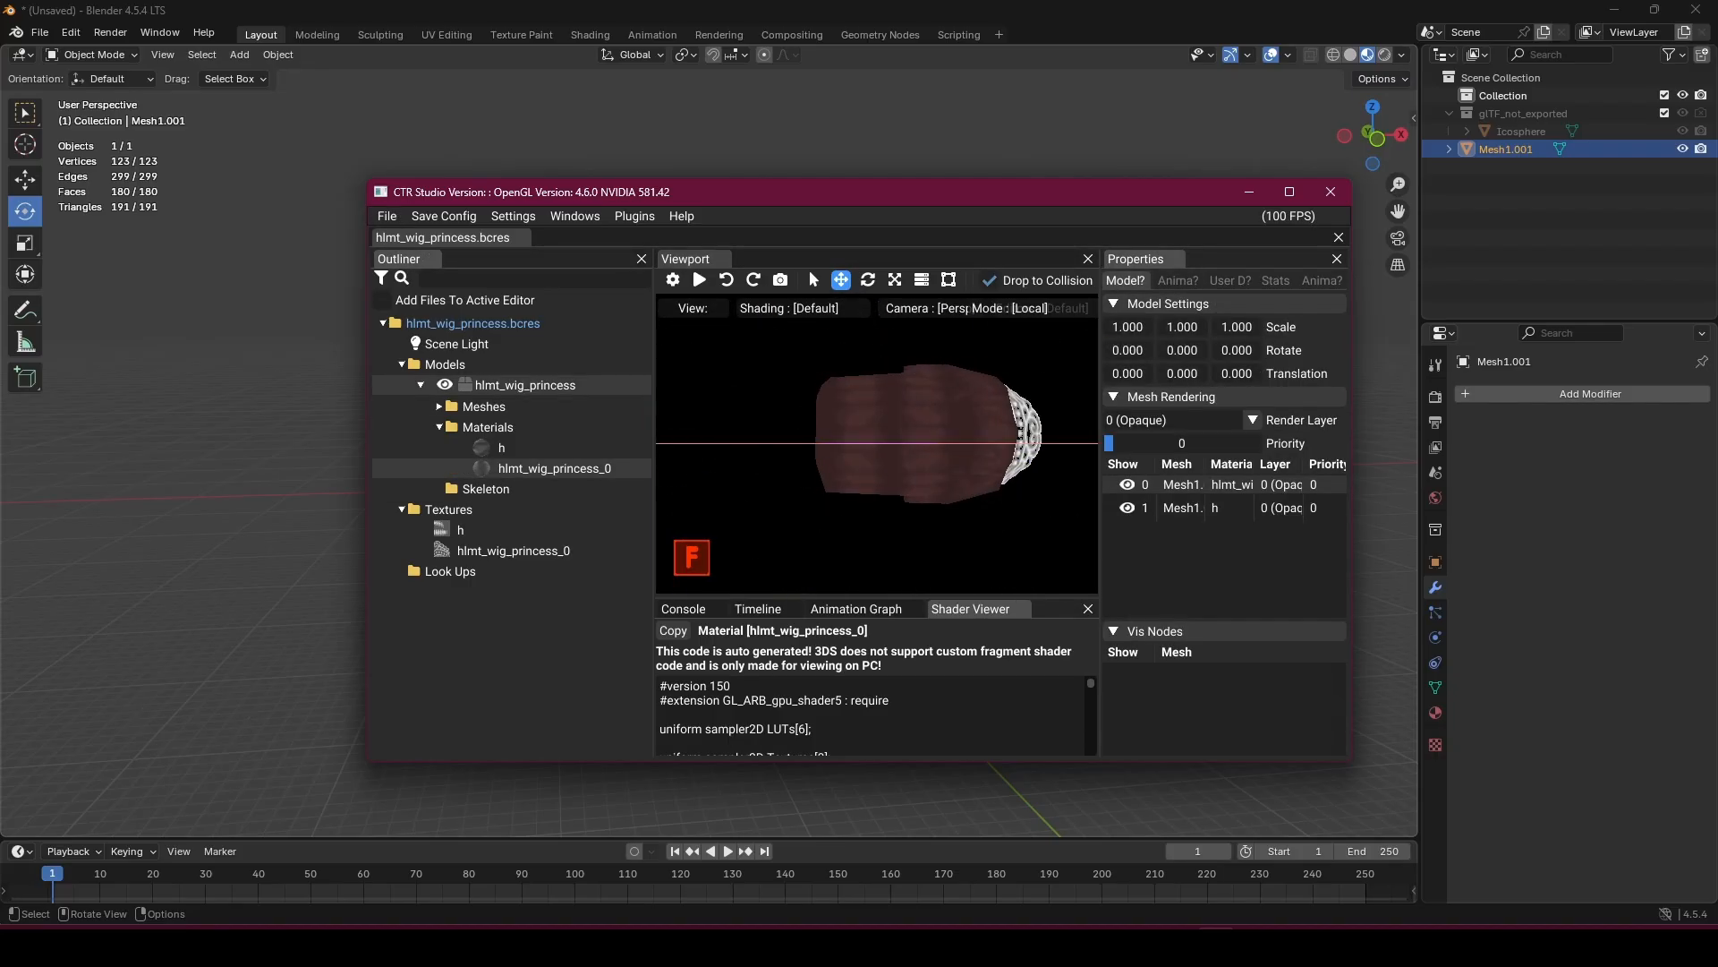
Save the model as hlmt_wig_princess.bcres in a new folder named hime cut inside ACNL MODDING.
click(387, 215)
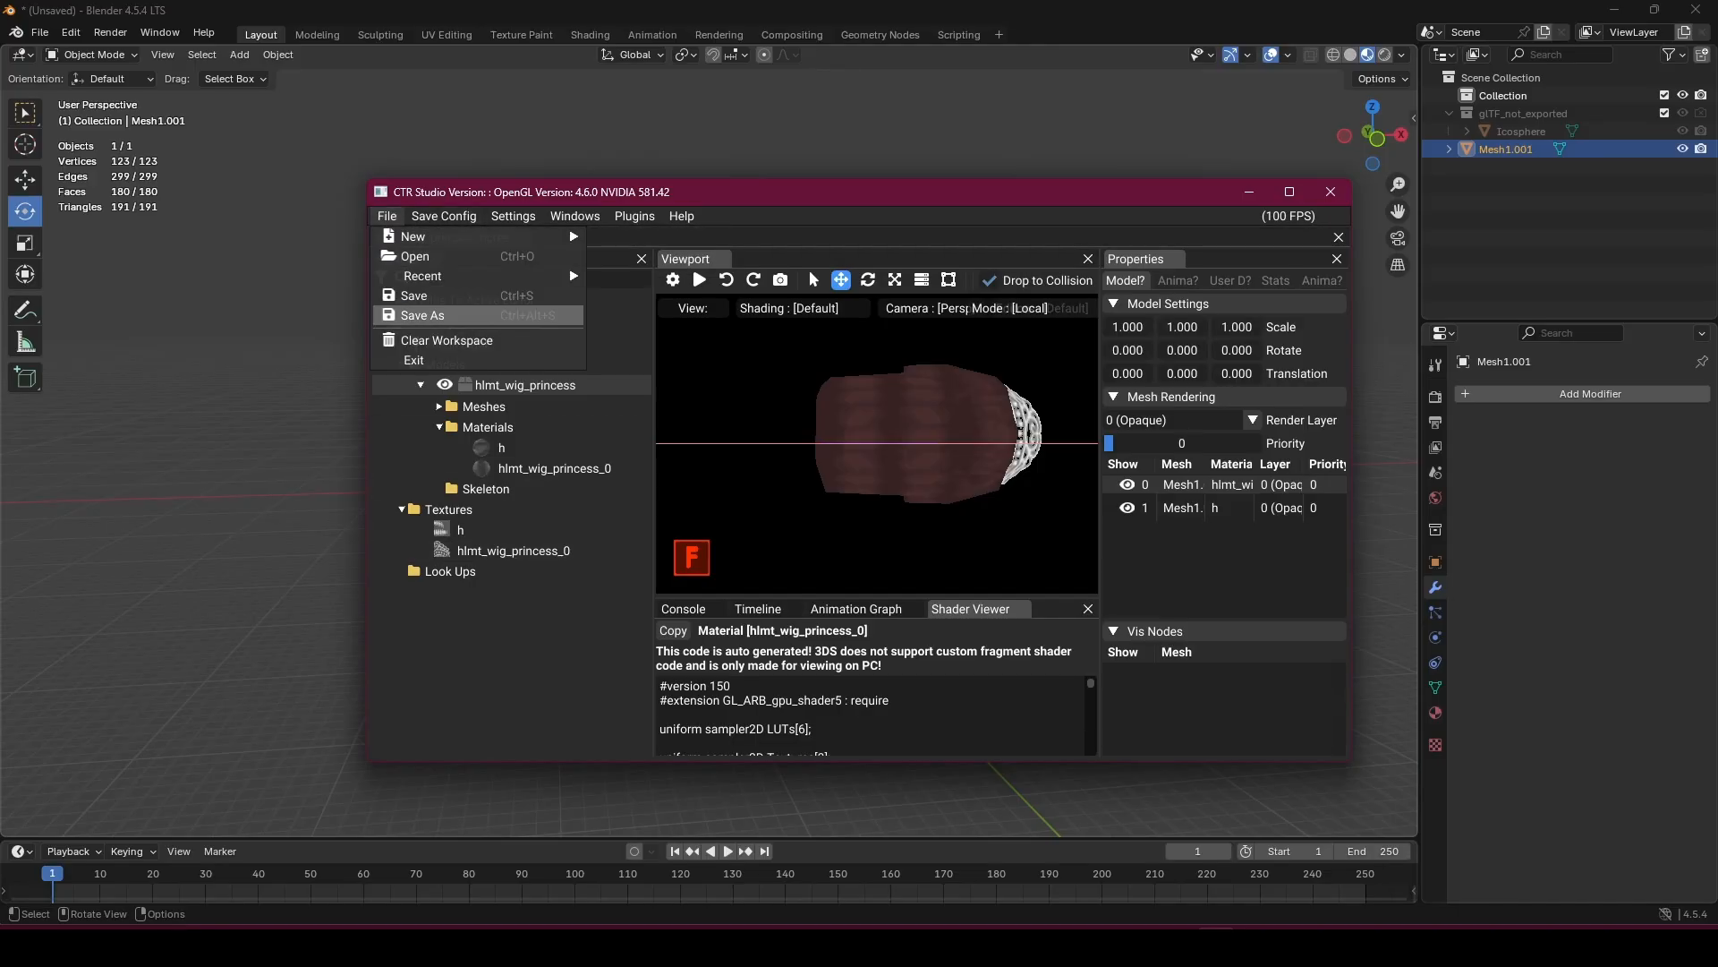
click(422, 315)
right_click(922, 368)
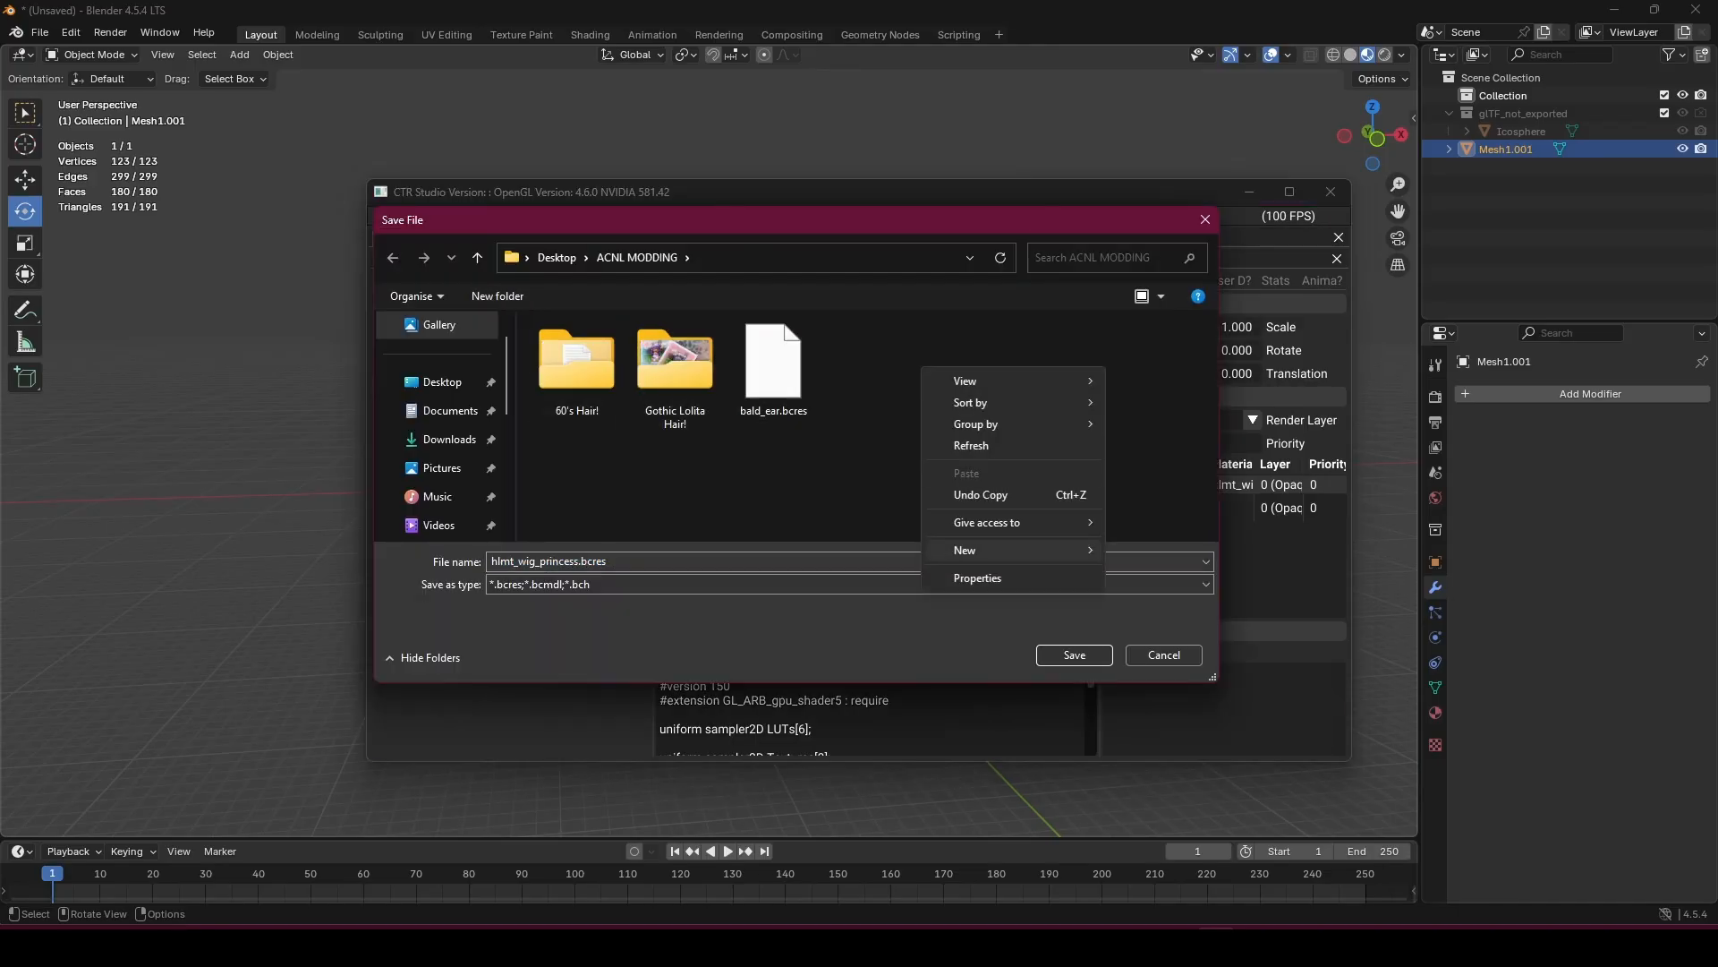
mouse_move(995, 551)
click(1147, 551)
text(hime cut)
key(Return)
key(Return)
key(Return)
key(Return)
Switch to File Explorer and open the hime cut folder inside ACNL MODDING on the Desktop.
click(861, 946)
click(327, 489)
scroll(537, 550, down, 3)
click(904, 296)
click(1020, 451)
click(610, 297)
double_click(465, 450)
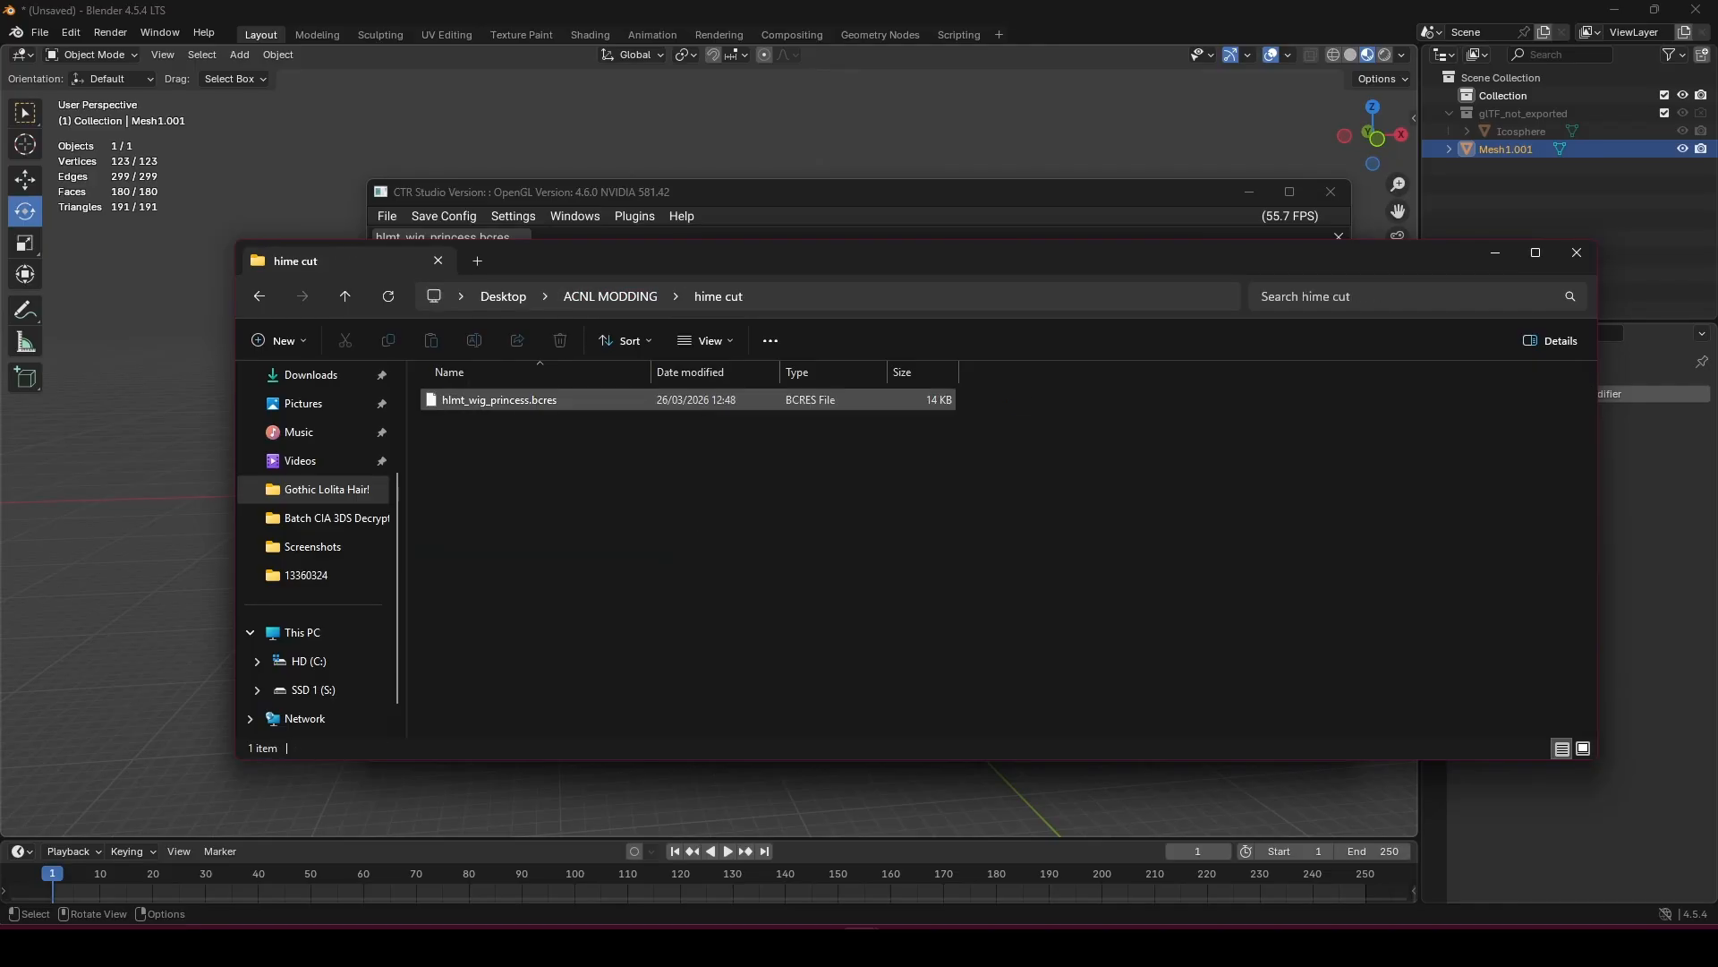
Create three new folders named romfs, Item and Model inside the hime cut folder.
right_click(523, 440)
mouse_move(567, 579)
click(805, 580)
text(romfs)
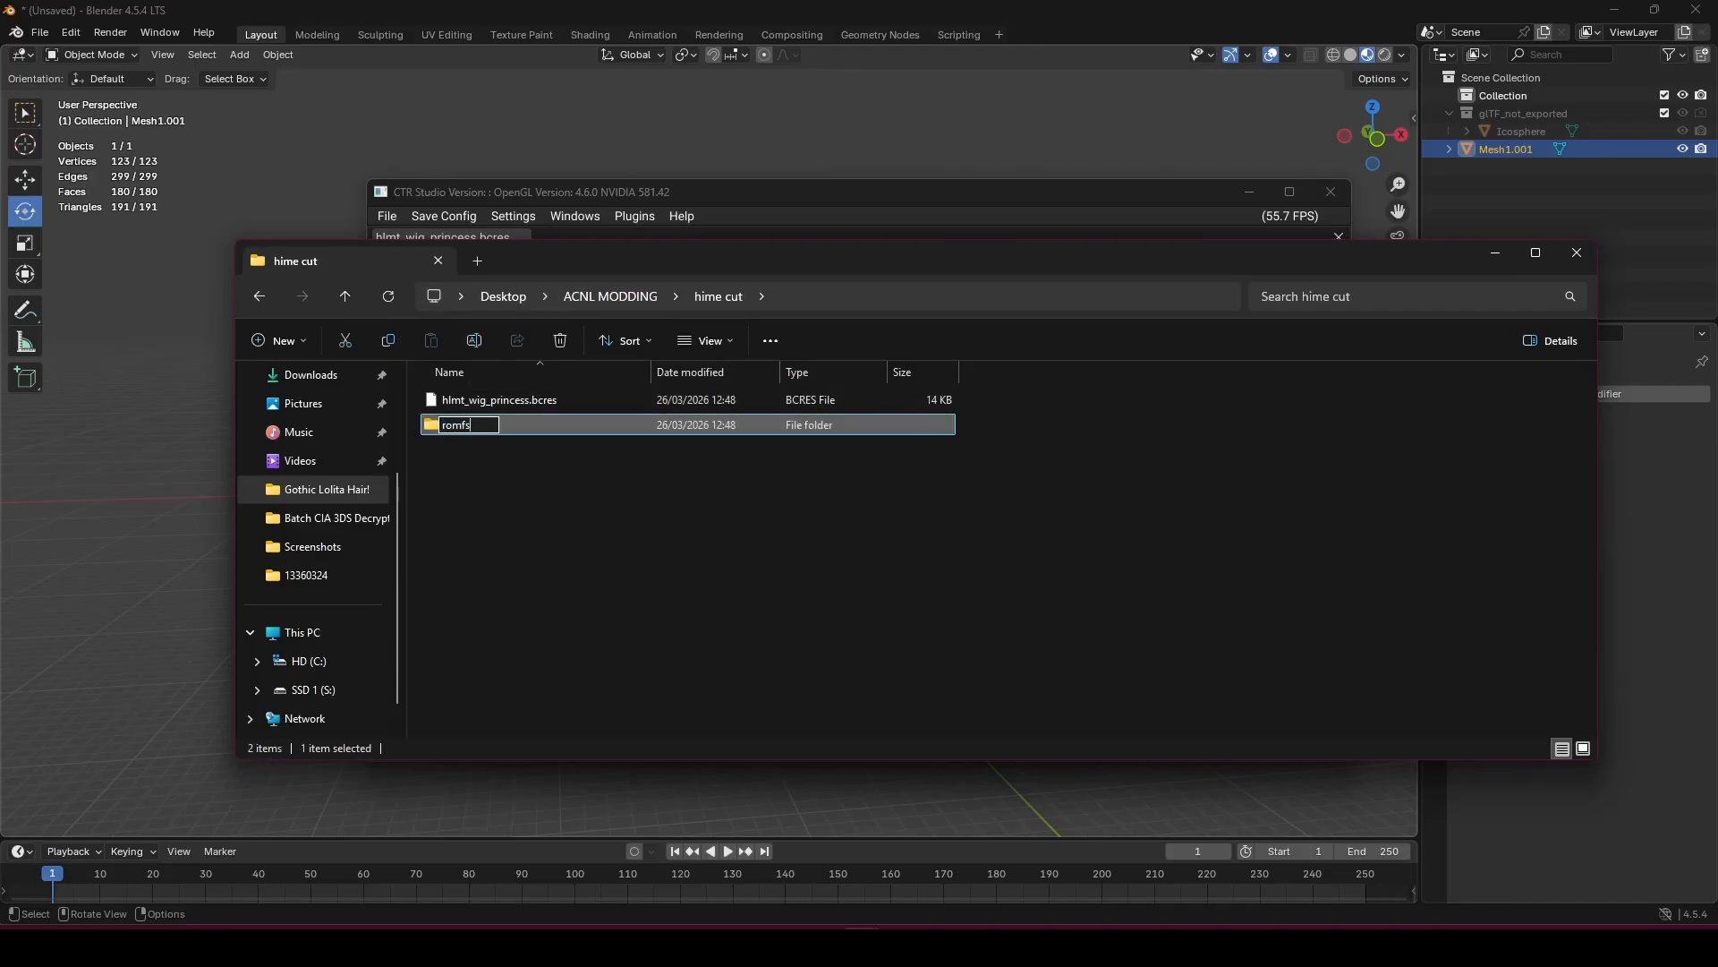
right_click(838, 489)
mouse_move(895, 626)
click(1118, 629)
text(Item)
right_click(611, 548)
mouse_move(680, 688)
click(895, 690)
text(Model)
key(Return)
Nest the folders as romfs/Item/Model, with hlmt_wig_princess.bcres inside Model, and open romfs.
mouse_move(528, 400)
mouse_down()
mouse_move(615, 424)
mouse_move(590, 476)
mouse_up()
drag(464, 450, 490, 425)
mouse_move(481, 431)
mouse_down()
mouse_move(525, 418)
mouse_move(510, 400)
mouse_up()
double_click(510, 400)
click(510, 400)
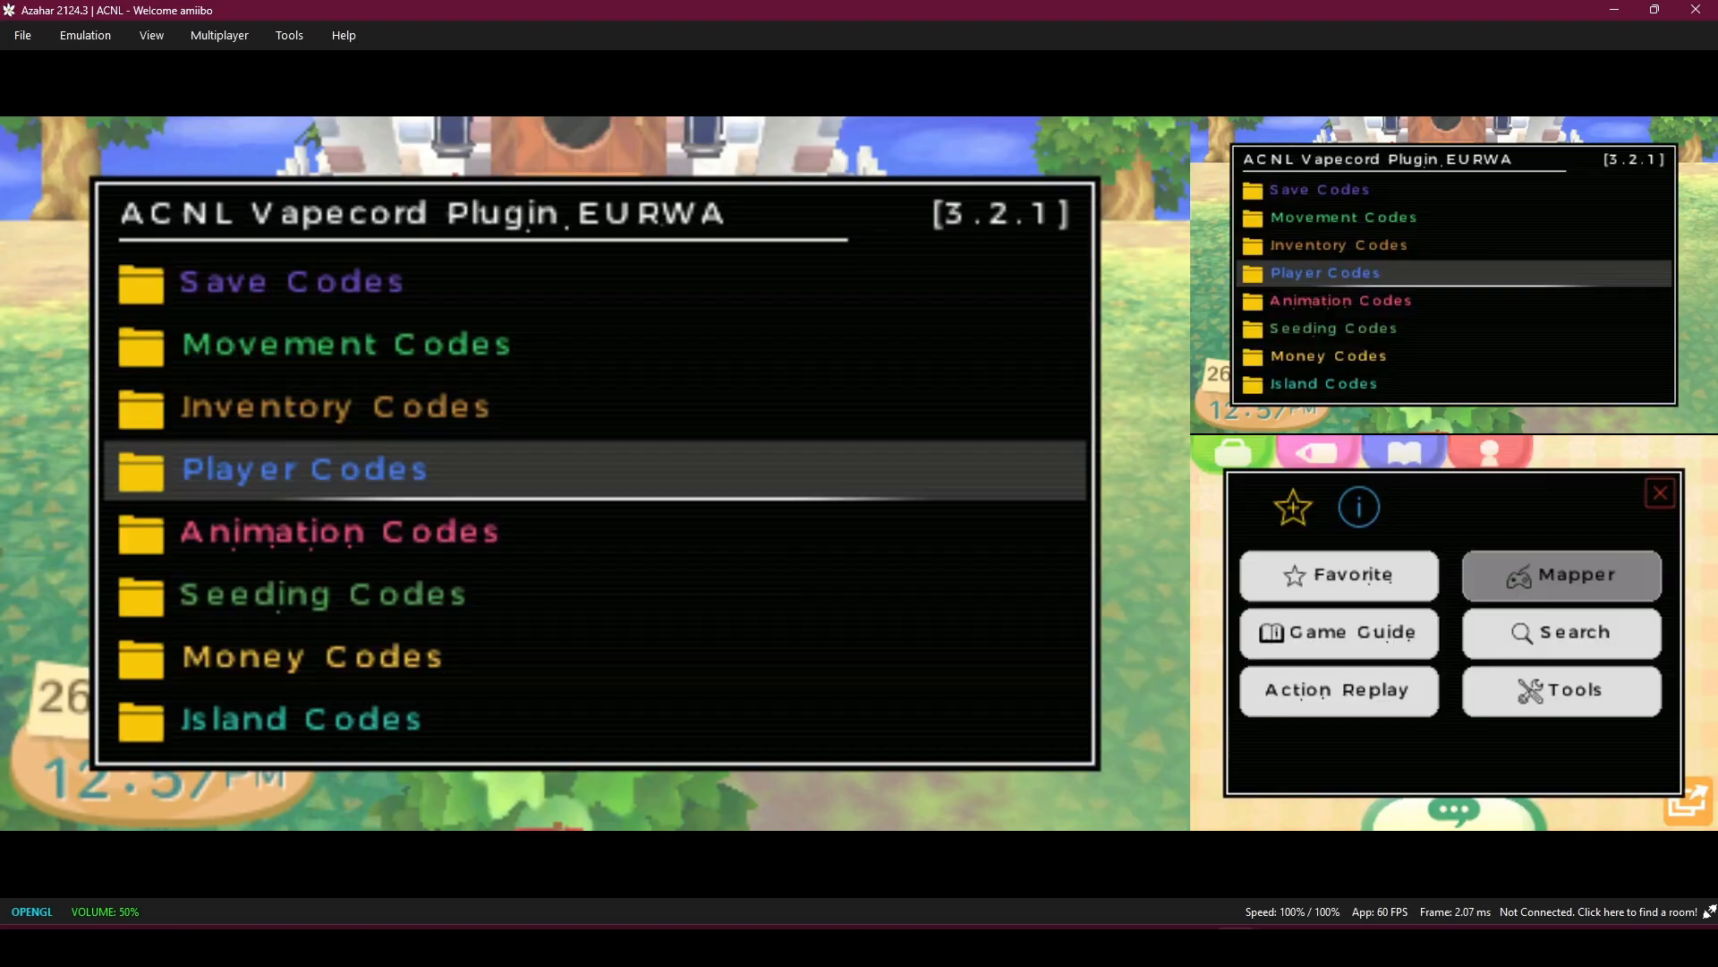
In Azahar, go through the Vapecord plugin's Player Codes to the ID entry for range 280B to 28F3.
key(a)
key(a)
key(Down)
key(a)
key(Down)
key(Down)
key(Down)
key(Down)
key(Down)
key(a)
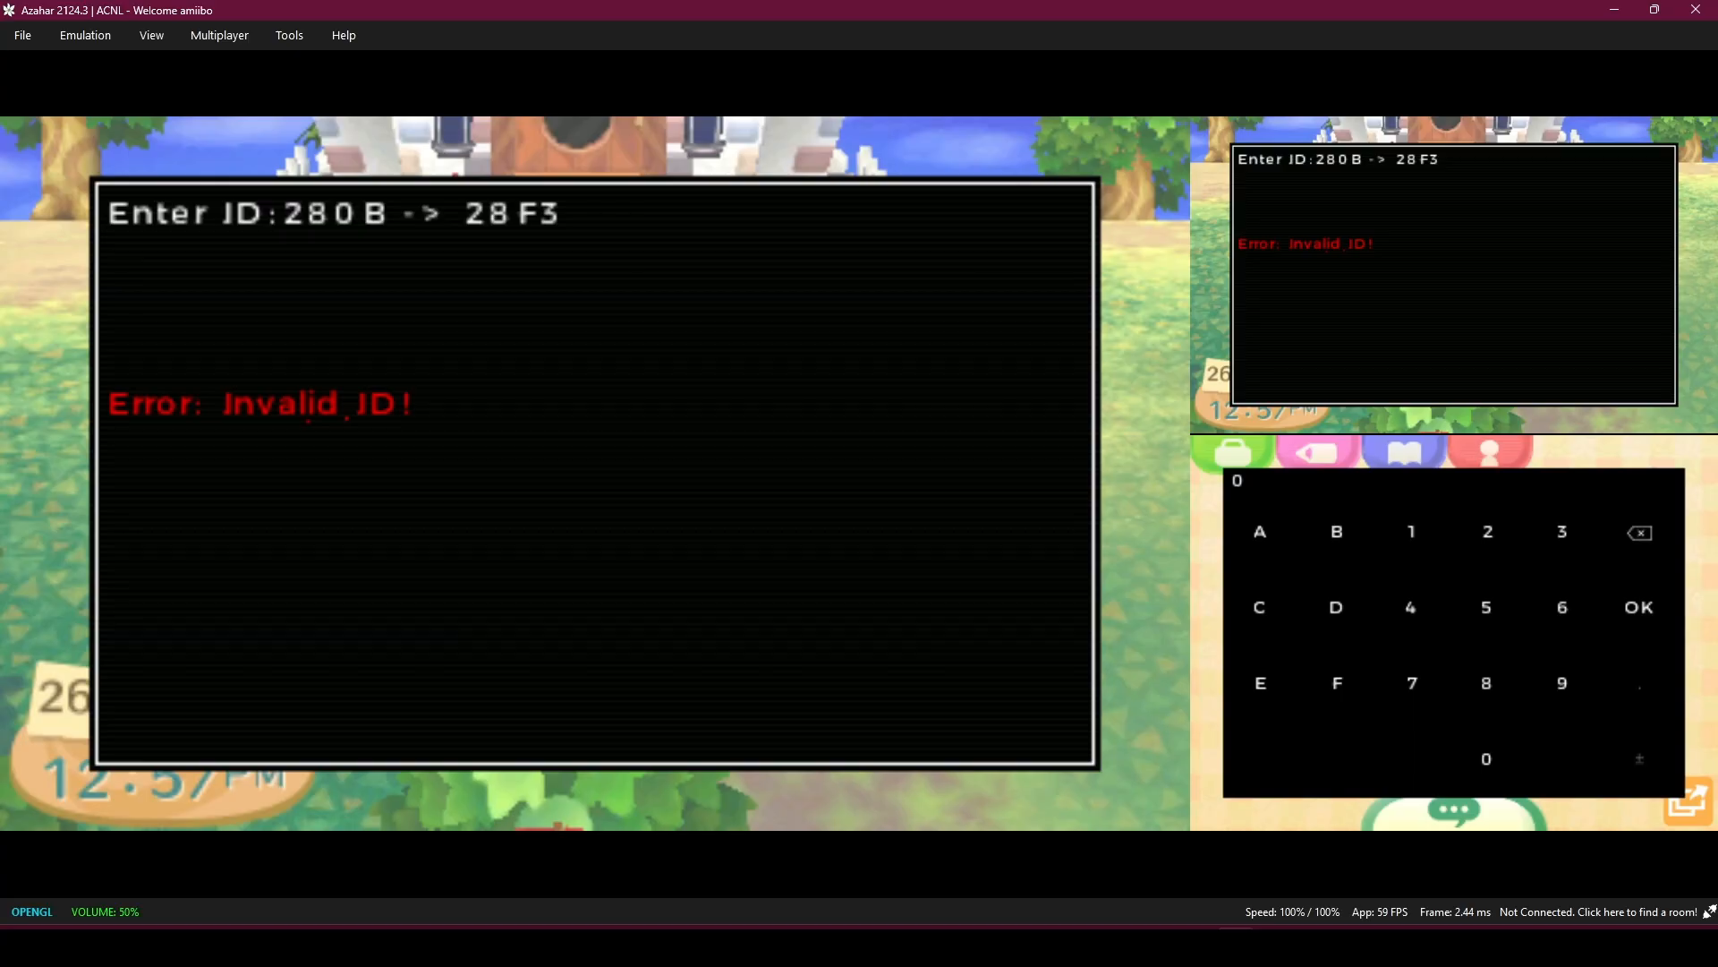
Equip the modded princess wig on the character and walk through the town to view the hairstyle.
key(a)
key(s)
key(n)
key(Left)
key(Up)
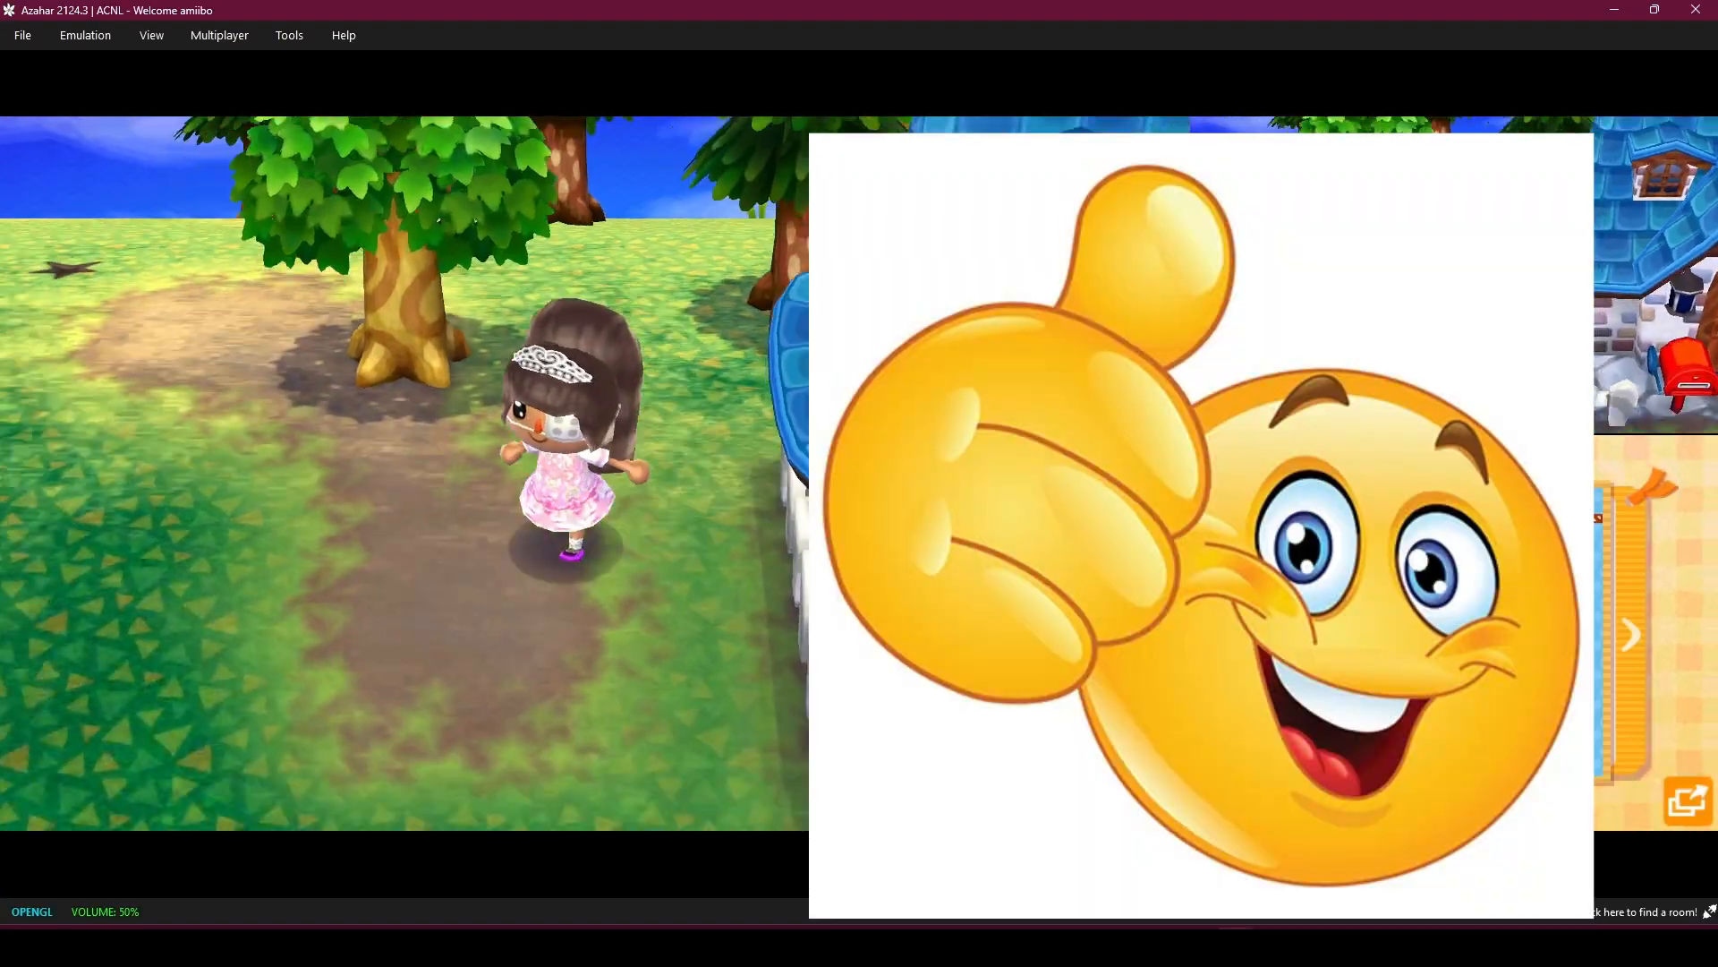
key(Up)
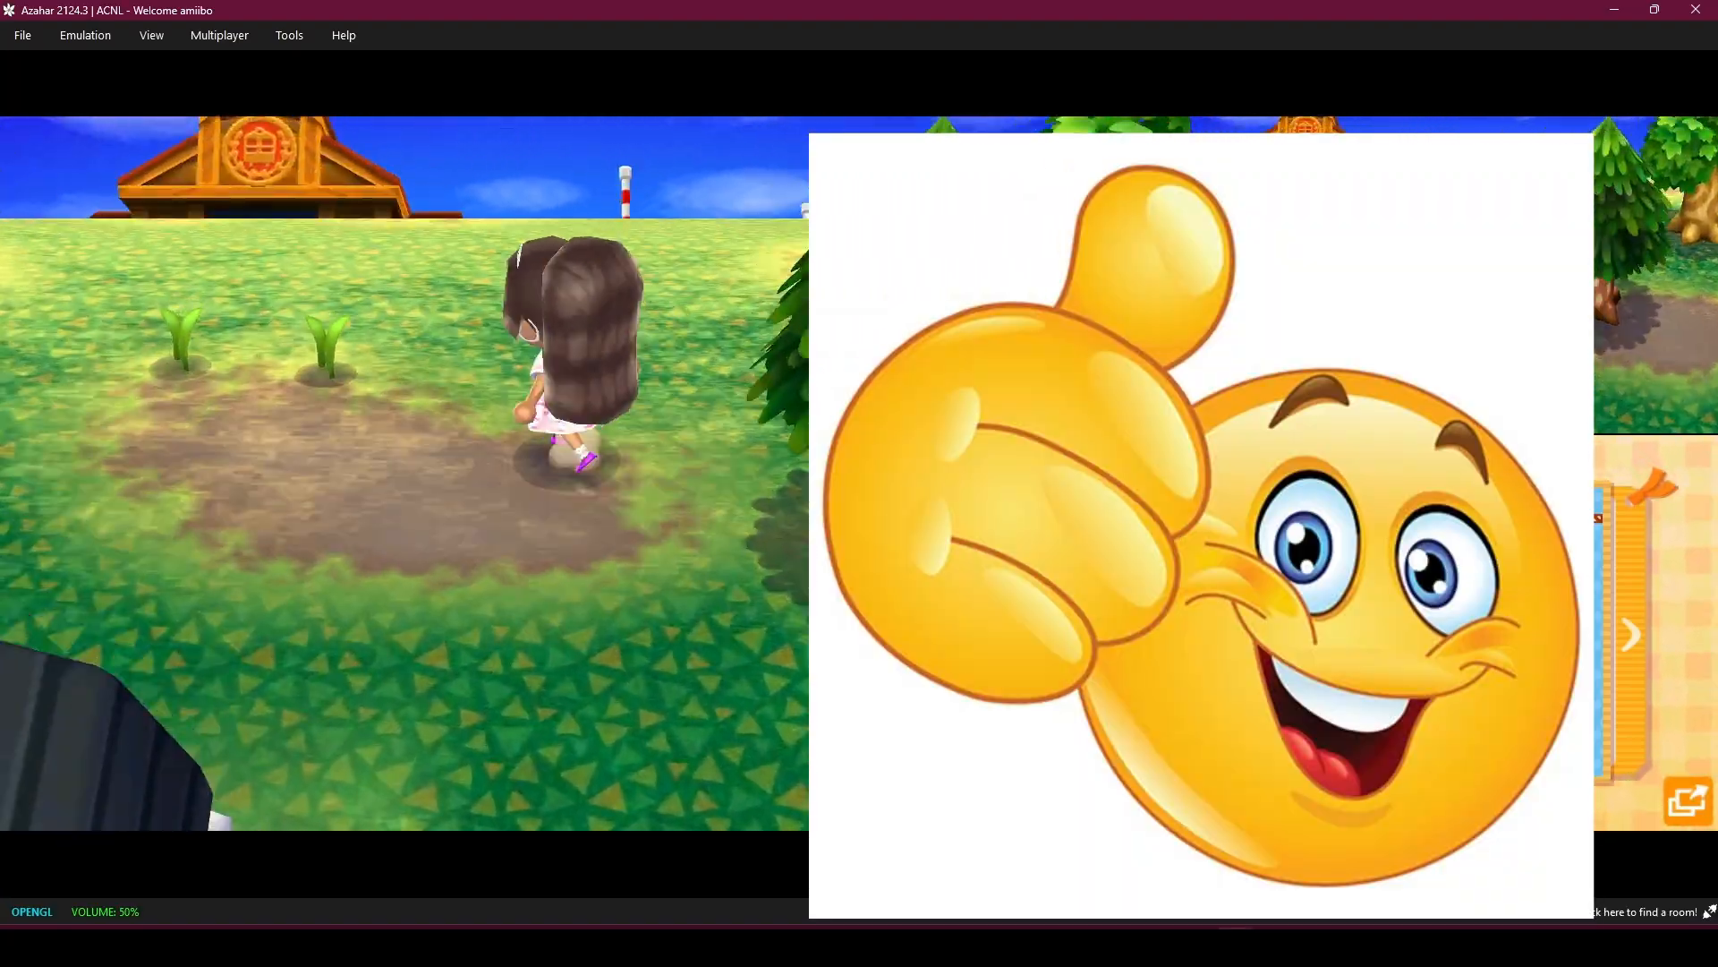